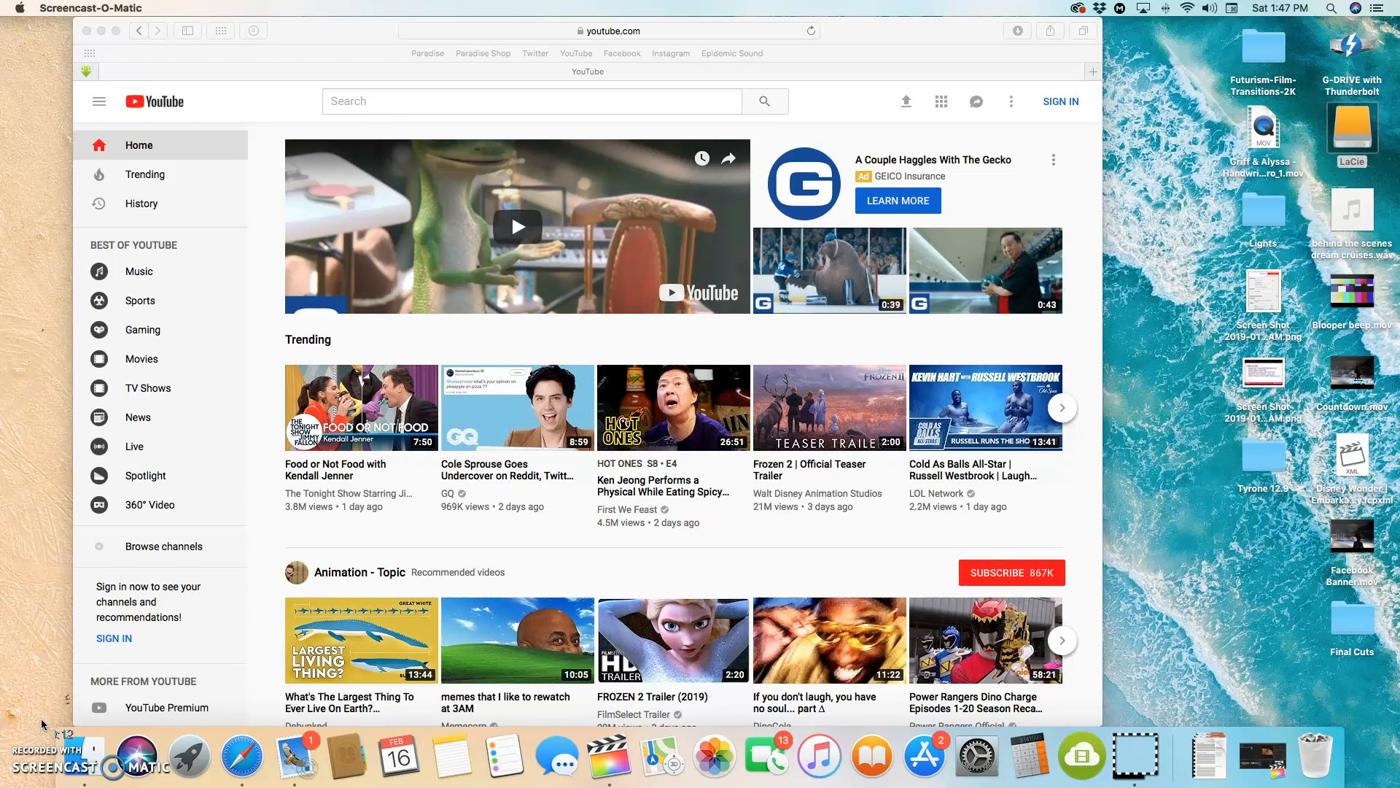
# Step: Open the screencast-o-matic.com website in a new browser tab
pyautogui.click(678, 75)
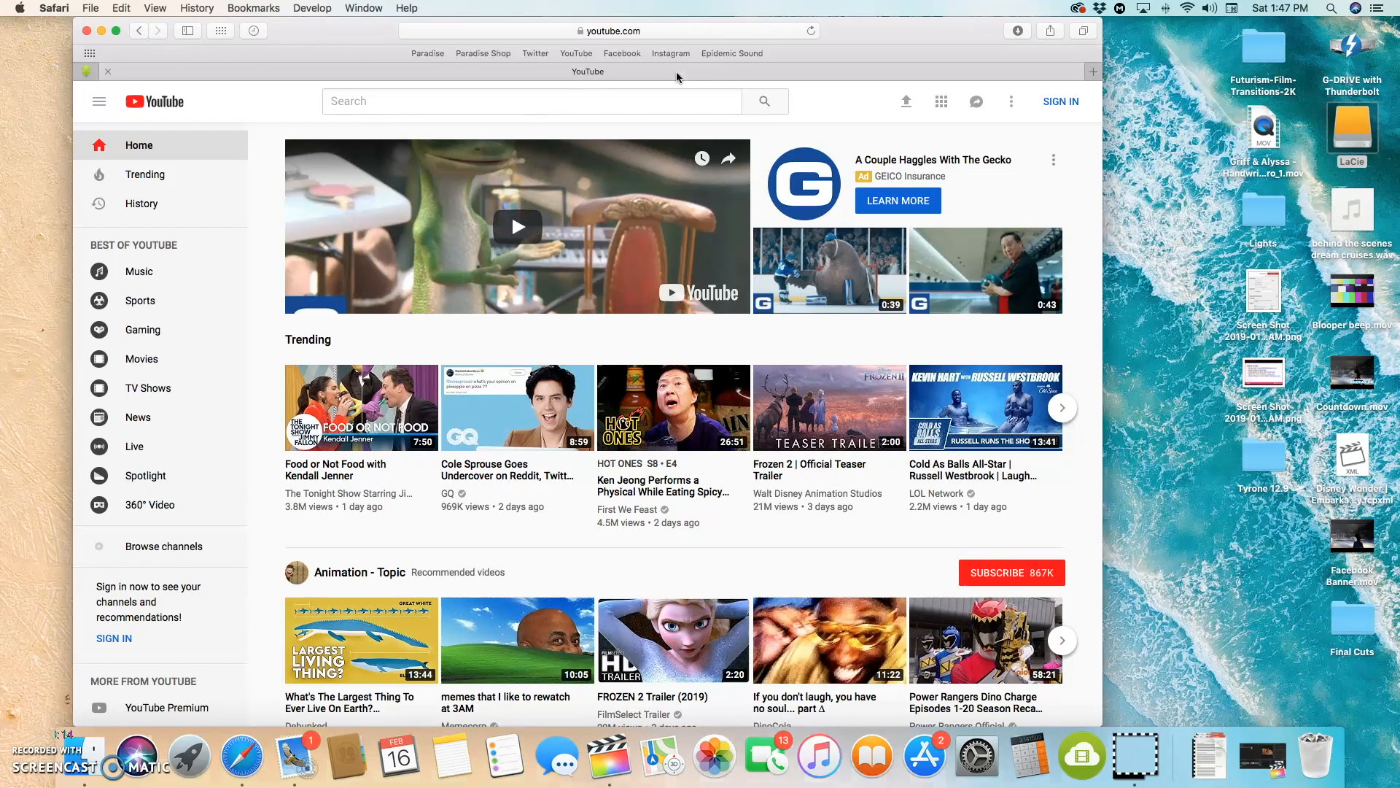
pyautogui.press('super+t')
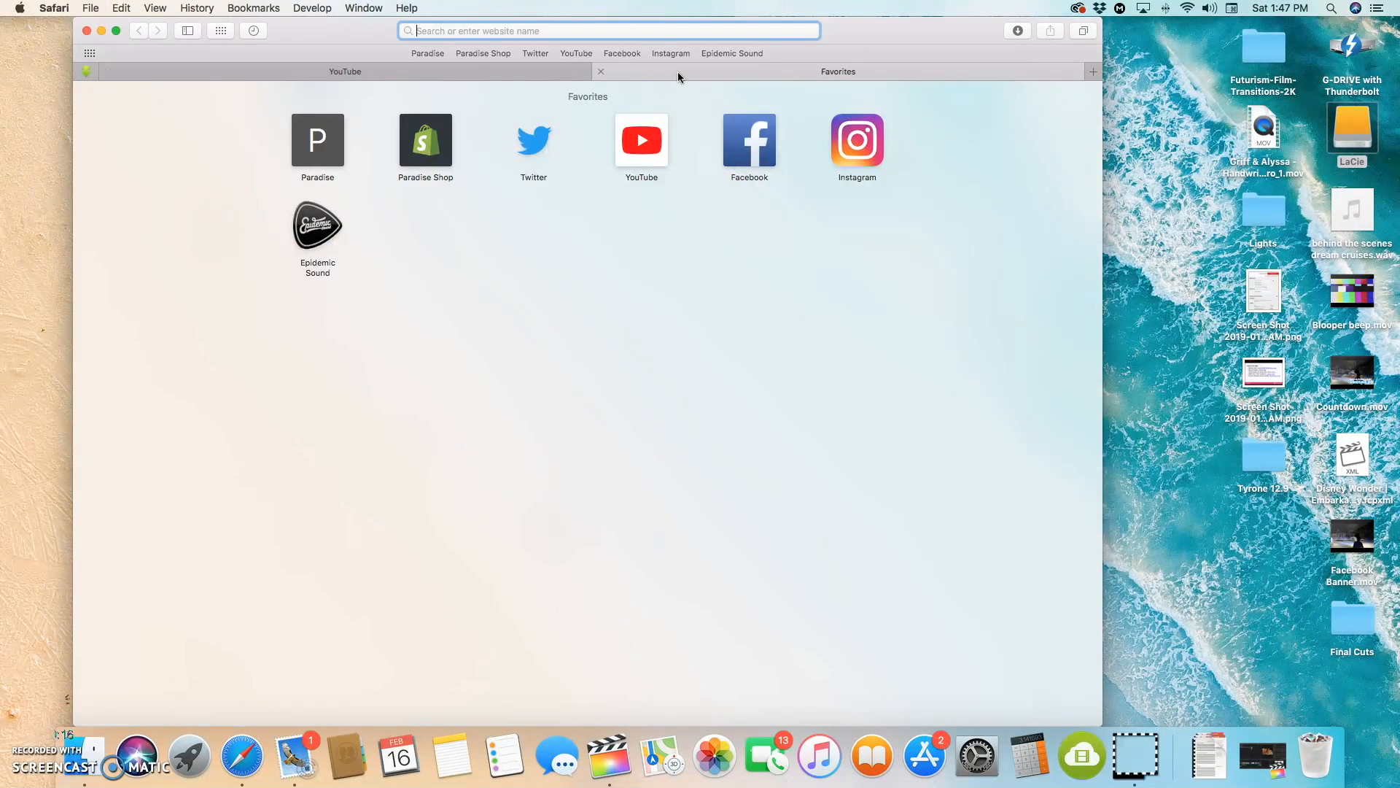
pyautogui.write('scree')
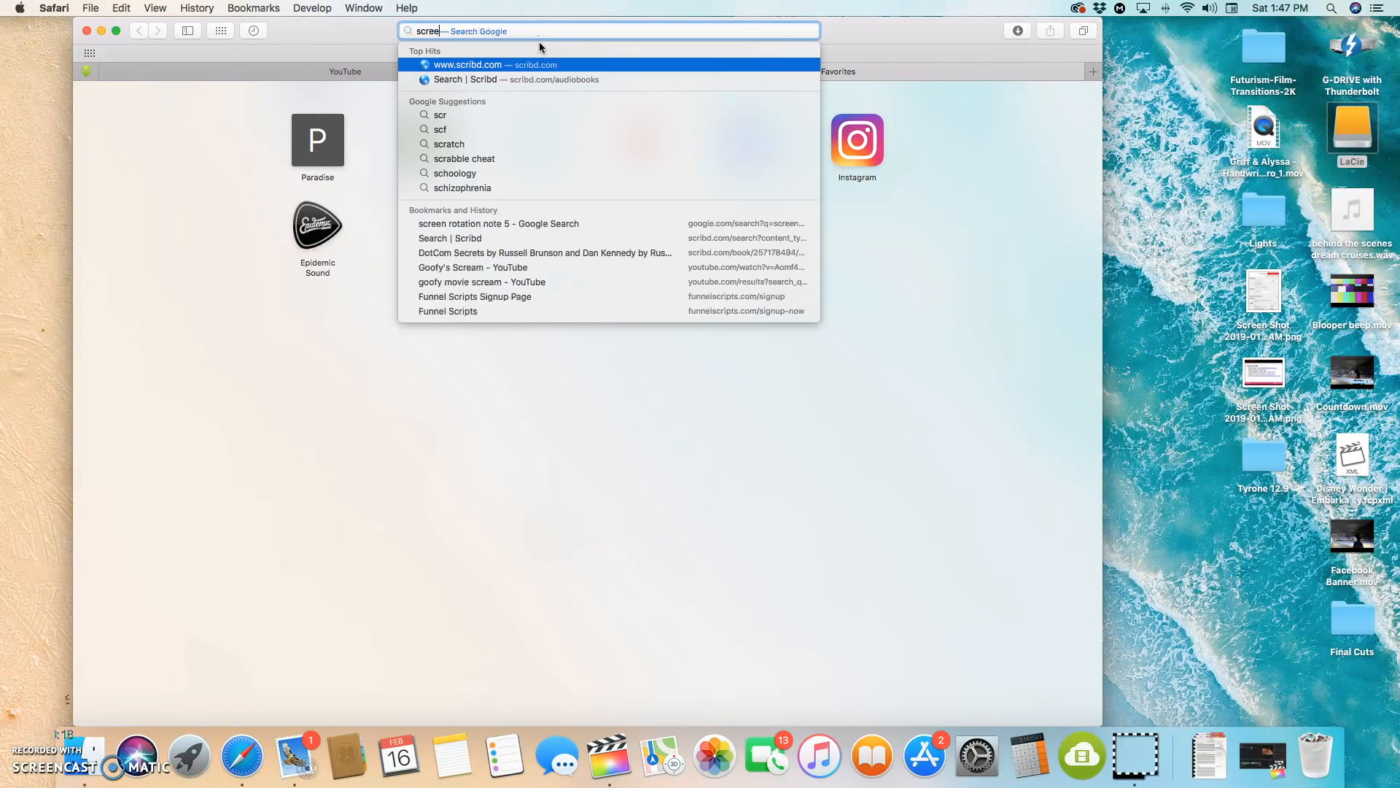
pyautogui.write('ncasto o')
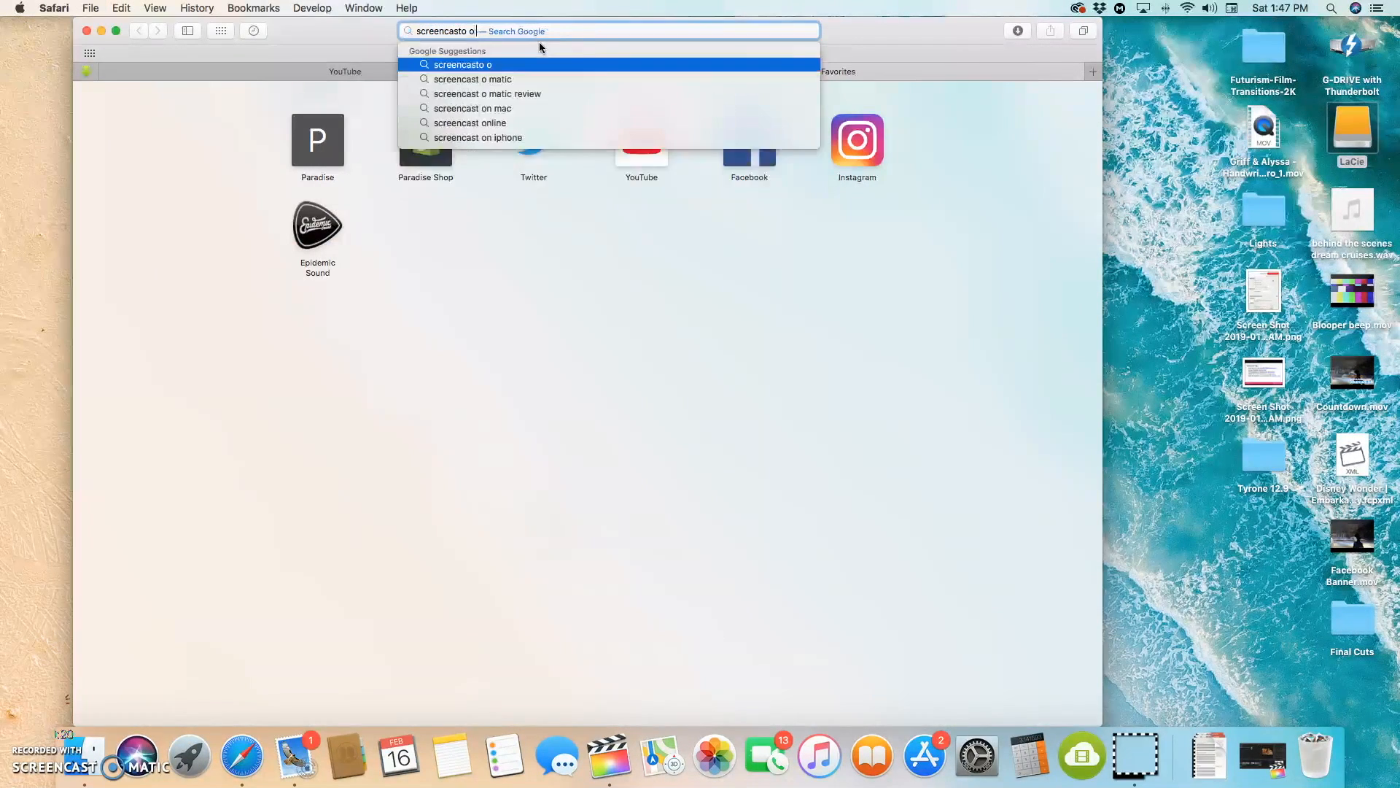
pyautogui.press('BackSpace')
pyautogui.press('BackSpace')
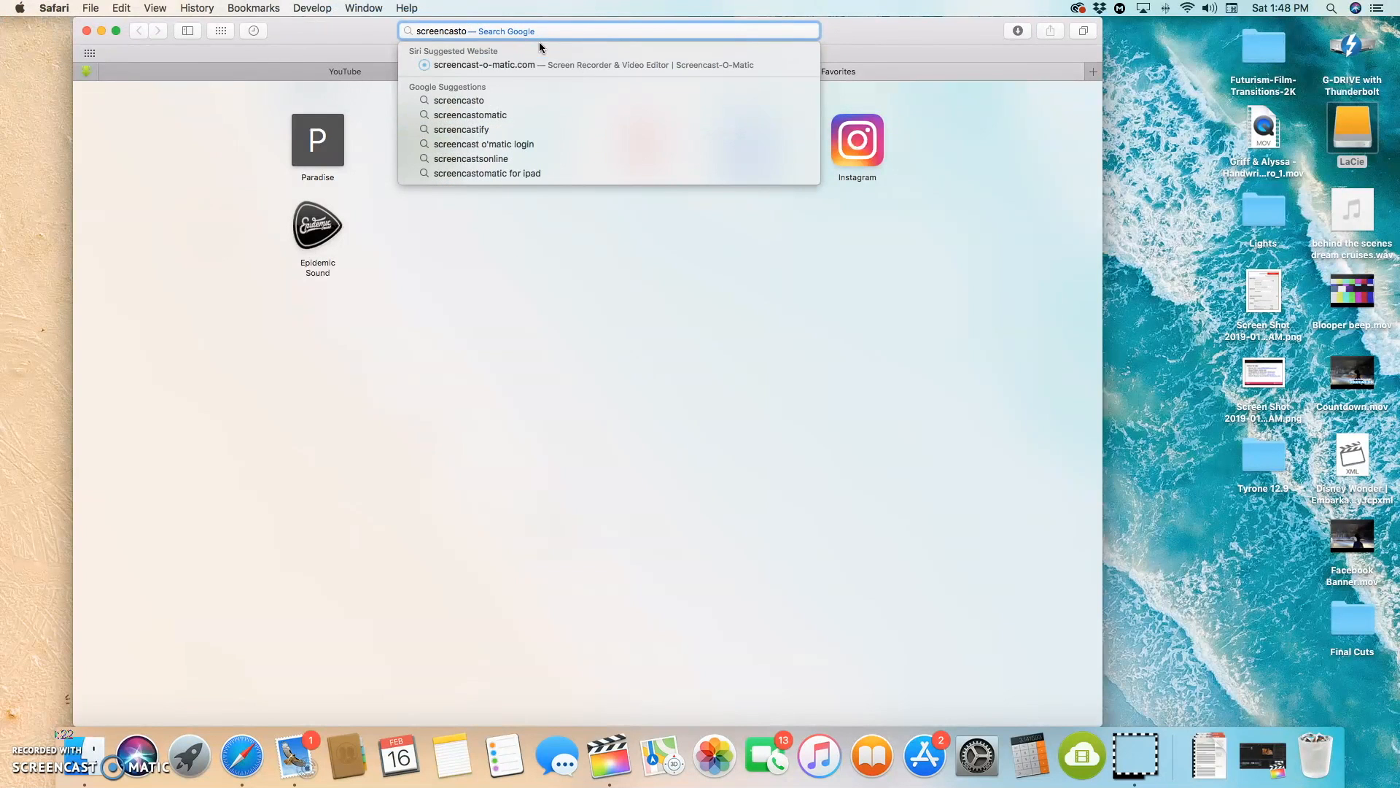
pyautogui.press('Return')
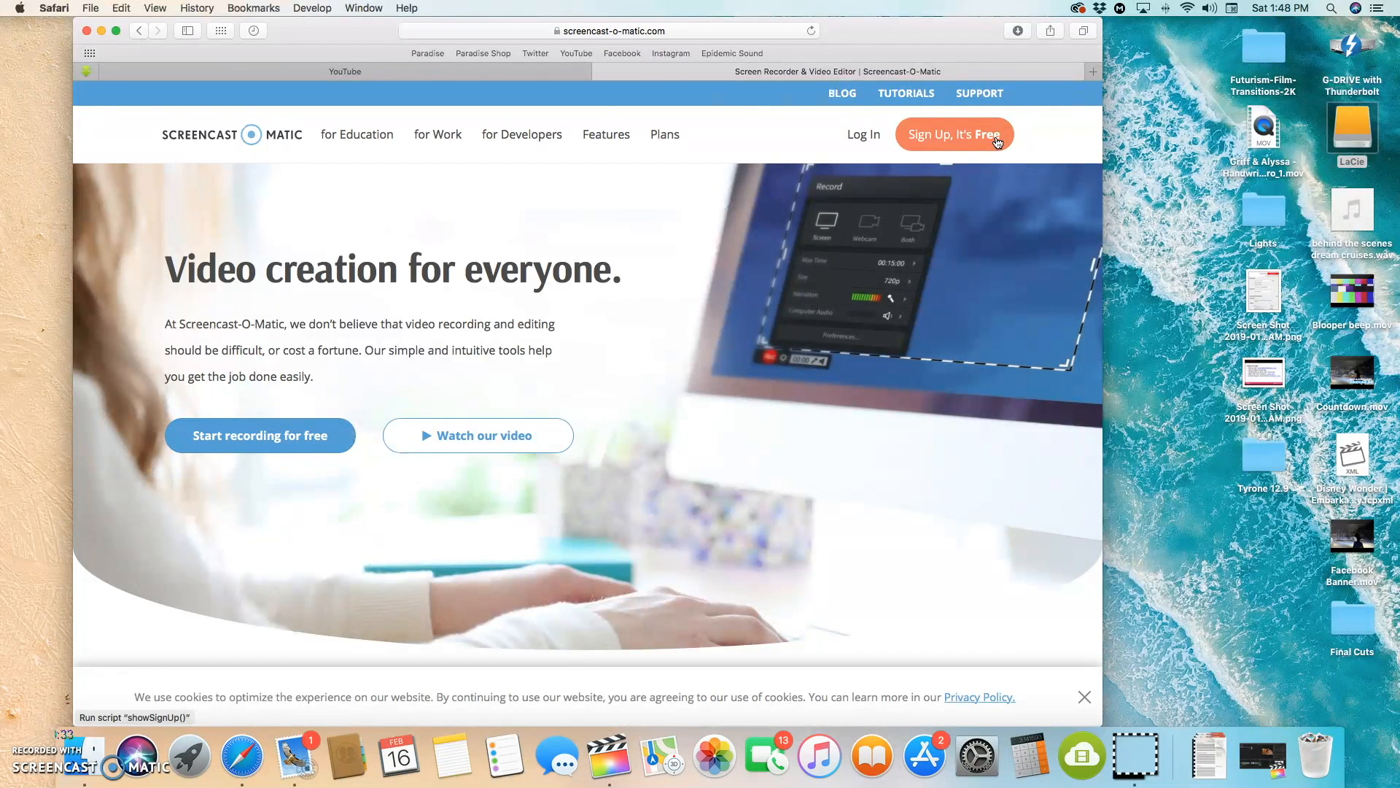
# Step: Return to the YouTube page and sign in with the saved Google account, filling in its stored password
pyautogui.click(337, 73)
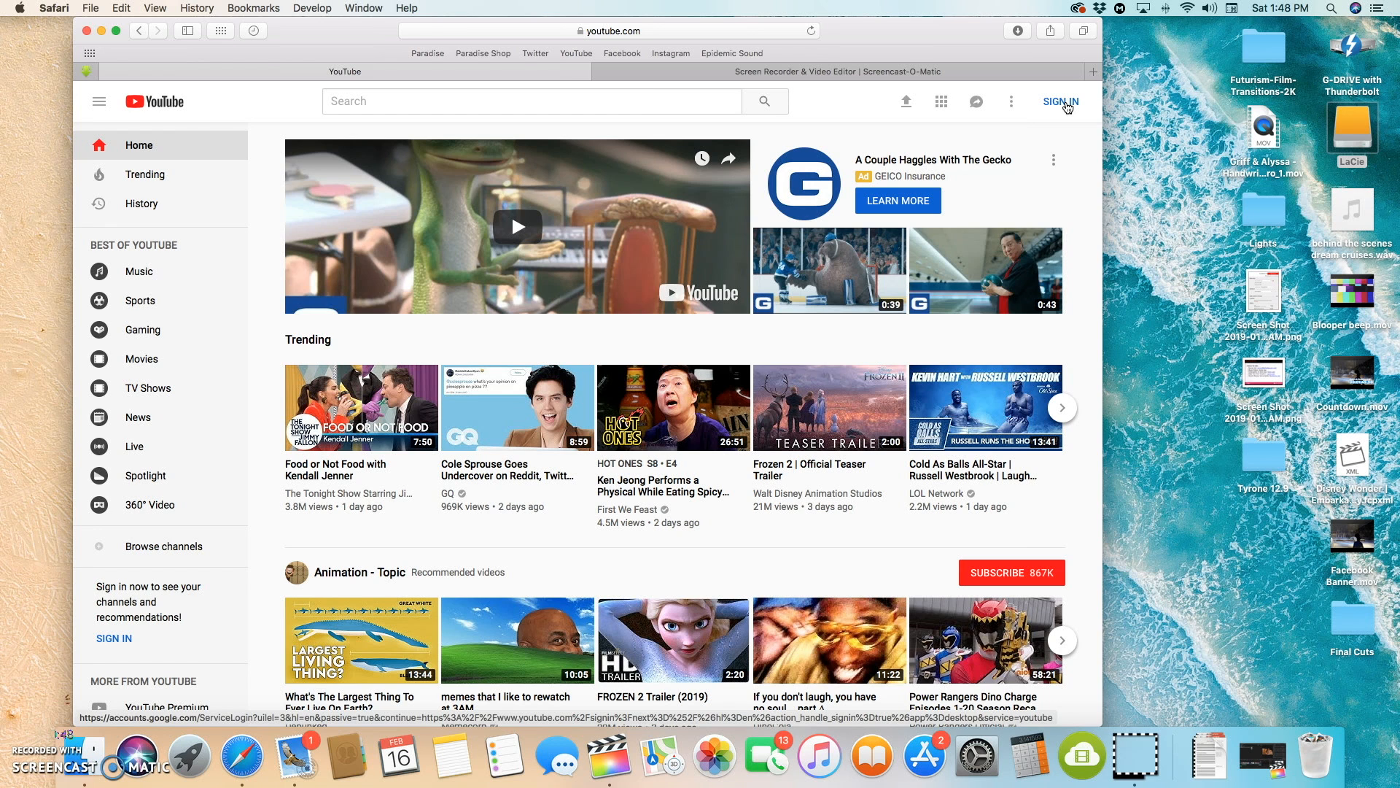
pyautogui.click(1062, 102)
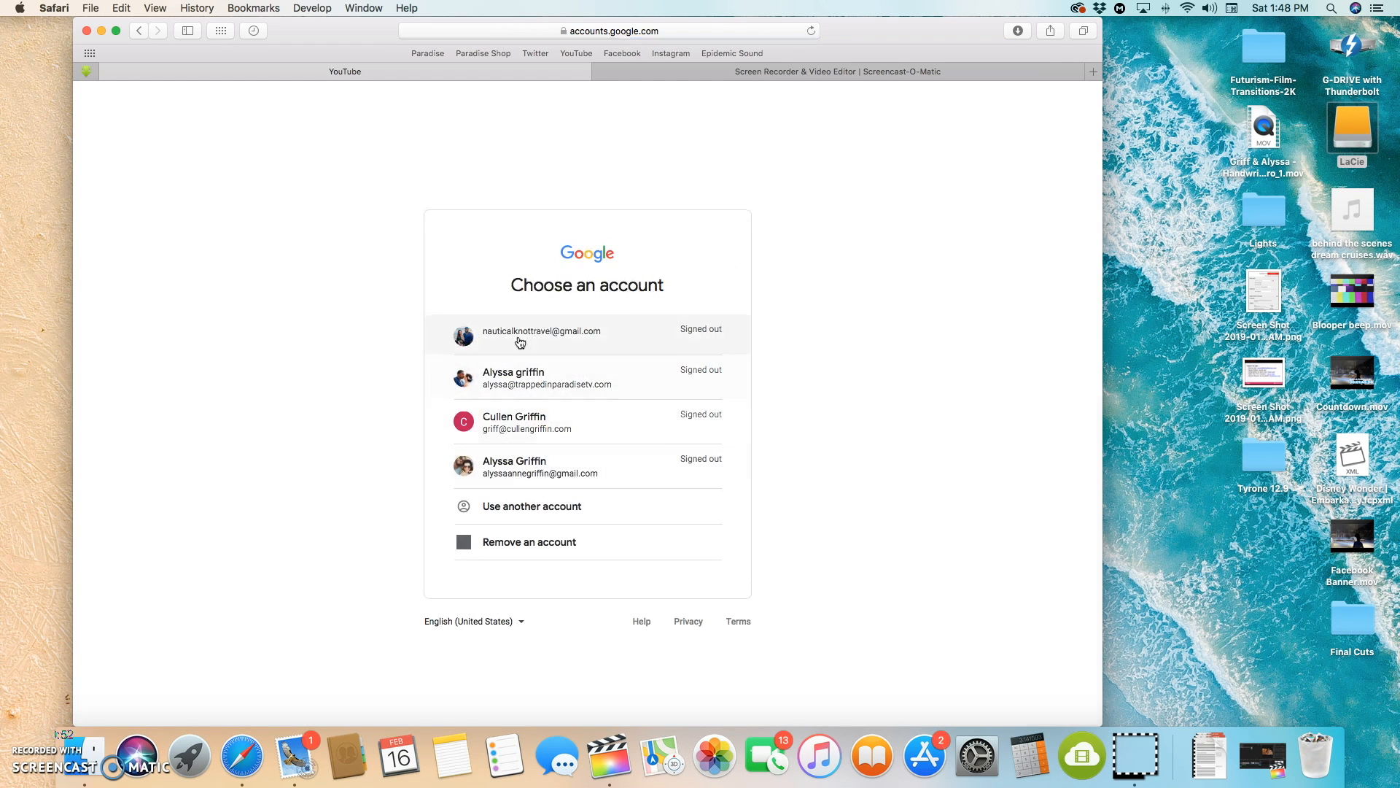
pyautogui.click(544, 423)
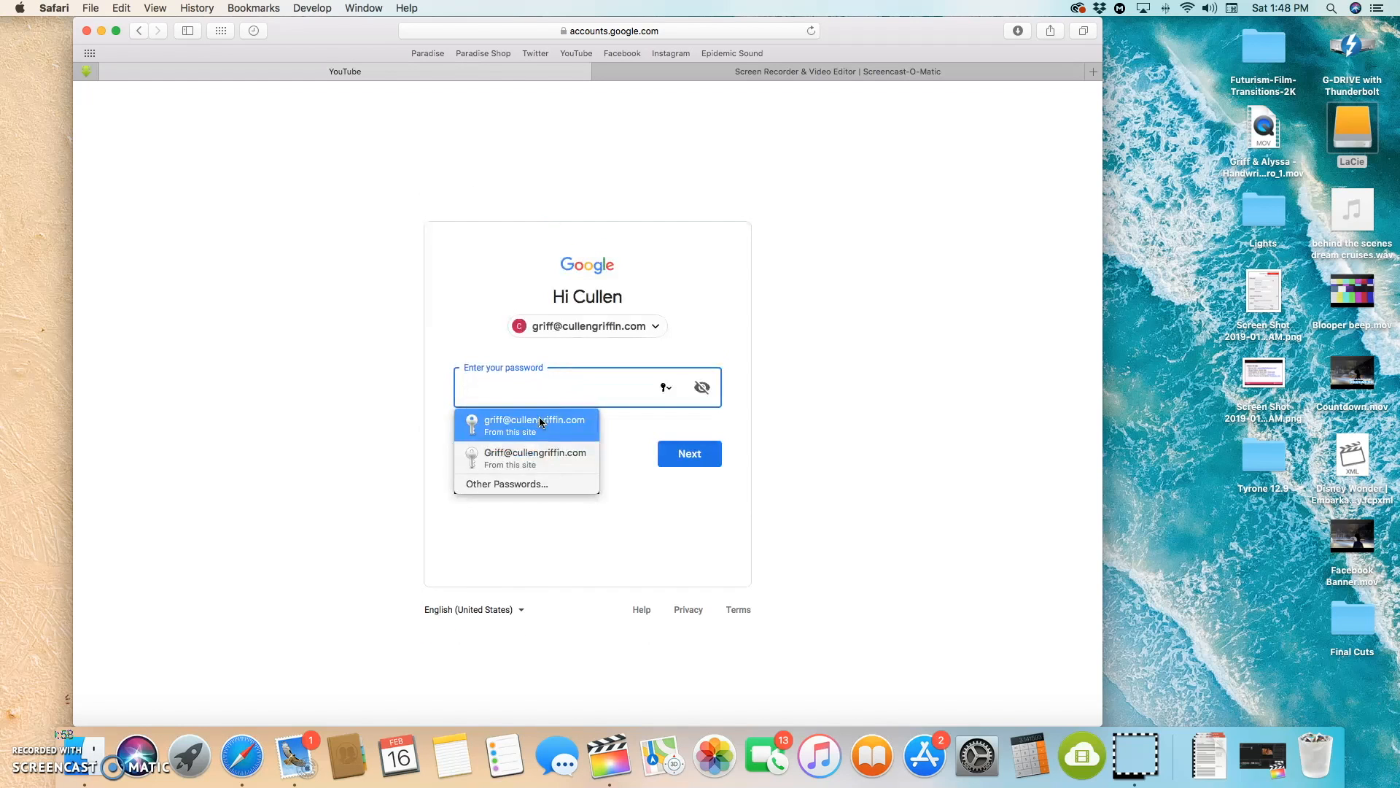
pyautogui.click(540, 417)
pyautogui.click(690, 453)
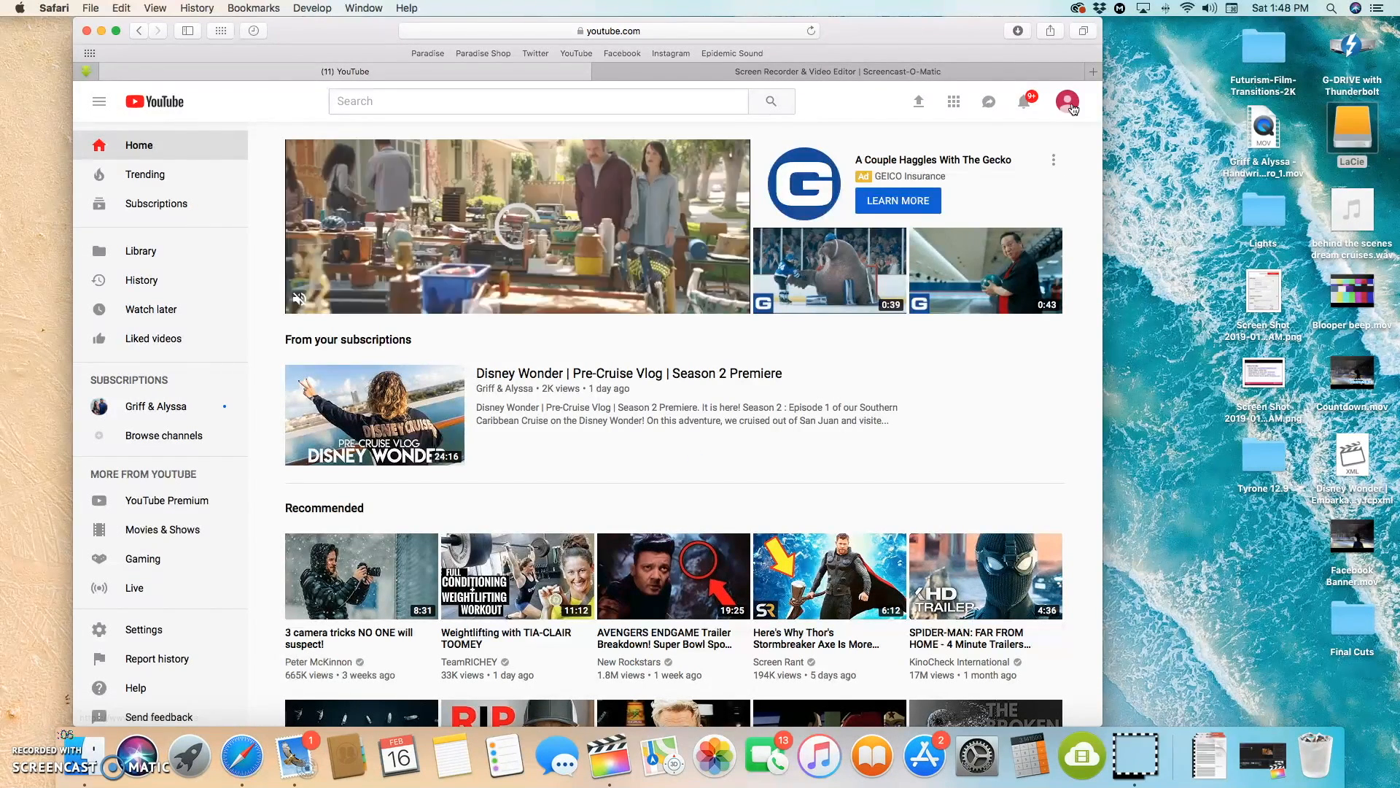
# Step: Search YouTube for "griff and alyssa" and open the Griff & Alyssa channel page
pyautogui.click(417, 102)
pyautogui.write('g')
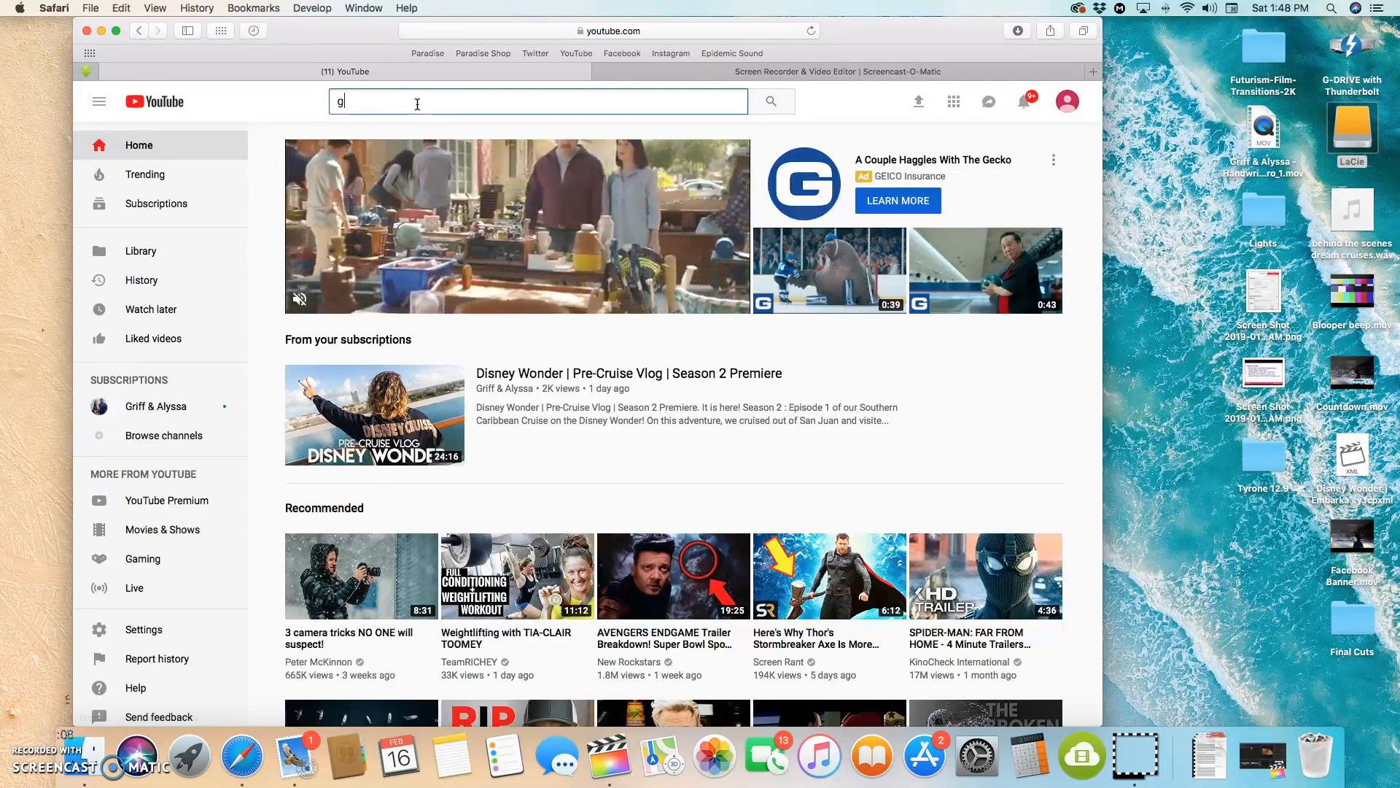
pyautogui.write('riff and alyssar')
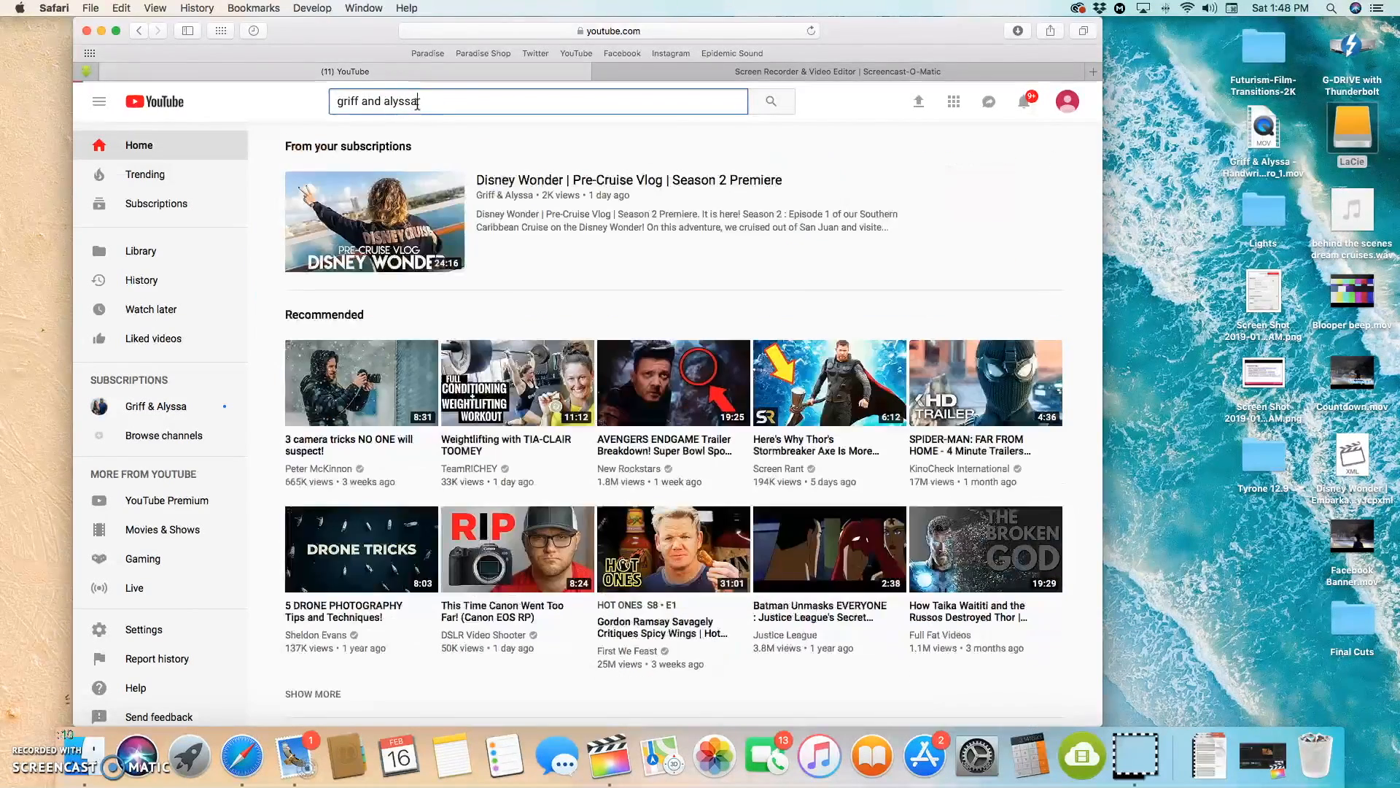
pyautogui.press('Return')
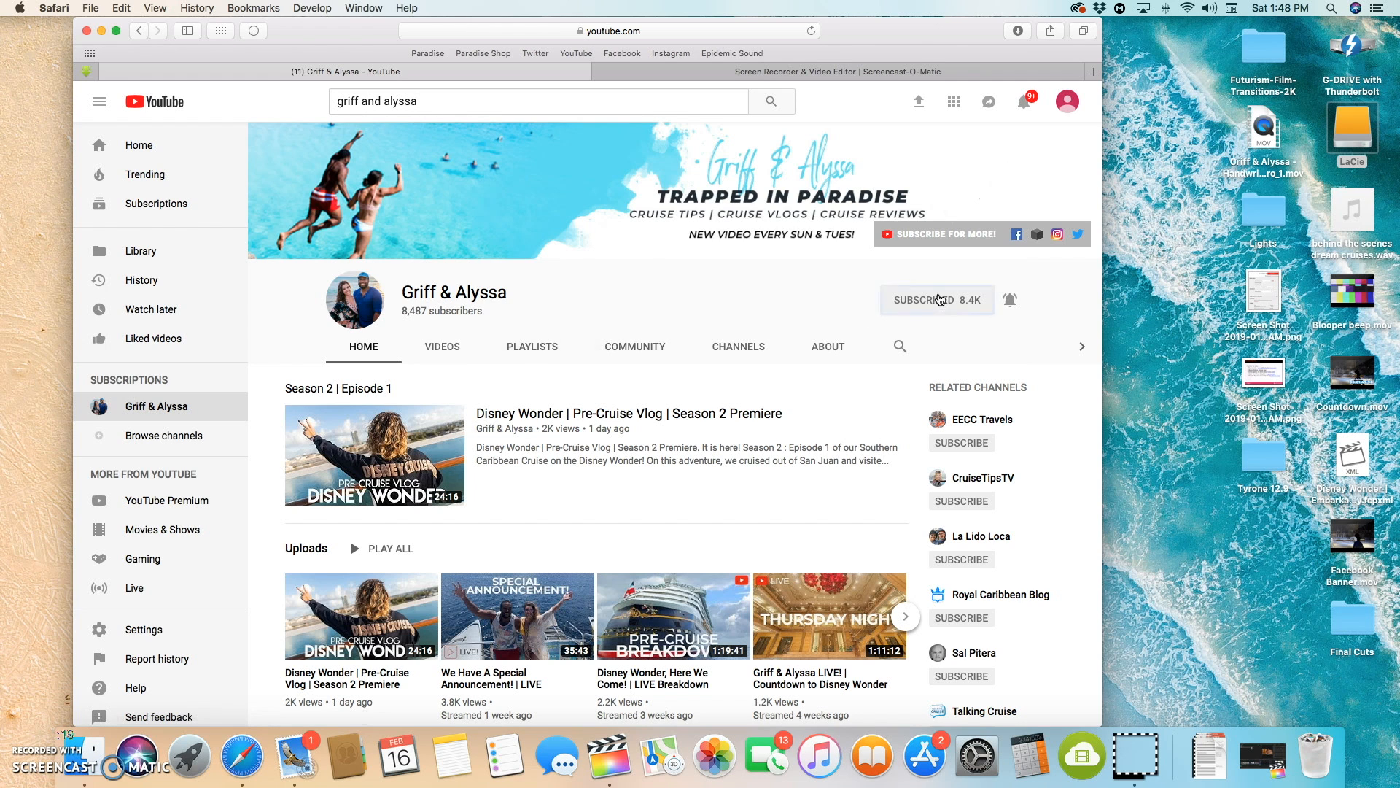
# Step: Unsubscribe from the Griff & Alyssa channel and narrow the browser window to roughly half its width
pyautogui.click(939, 305)
pyautogui.click(612, 431)
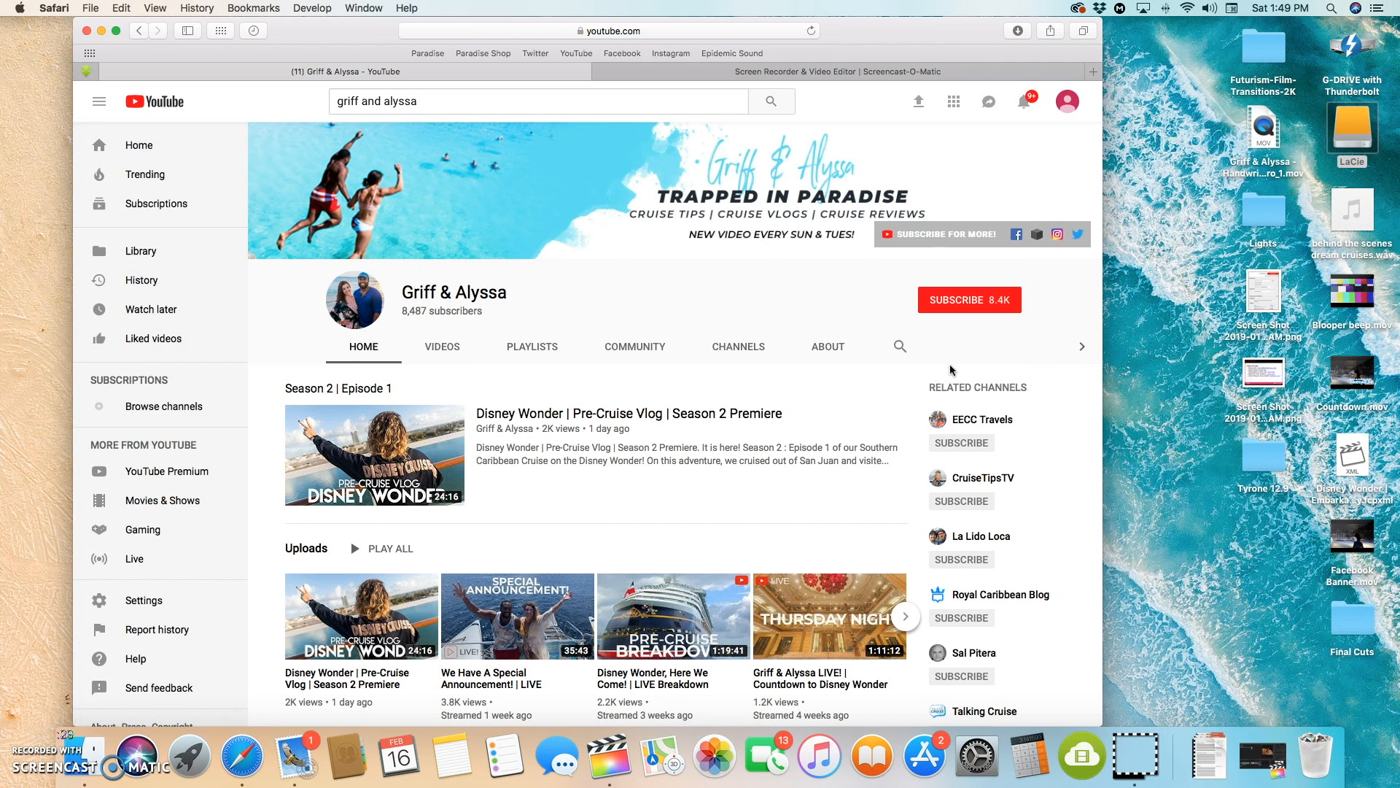
pyautogui.moveTo(1101, 309); pyautogui.dragTo(628, 365)
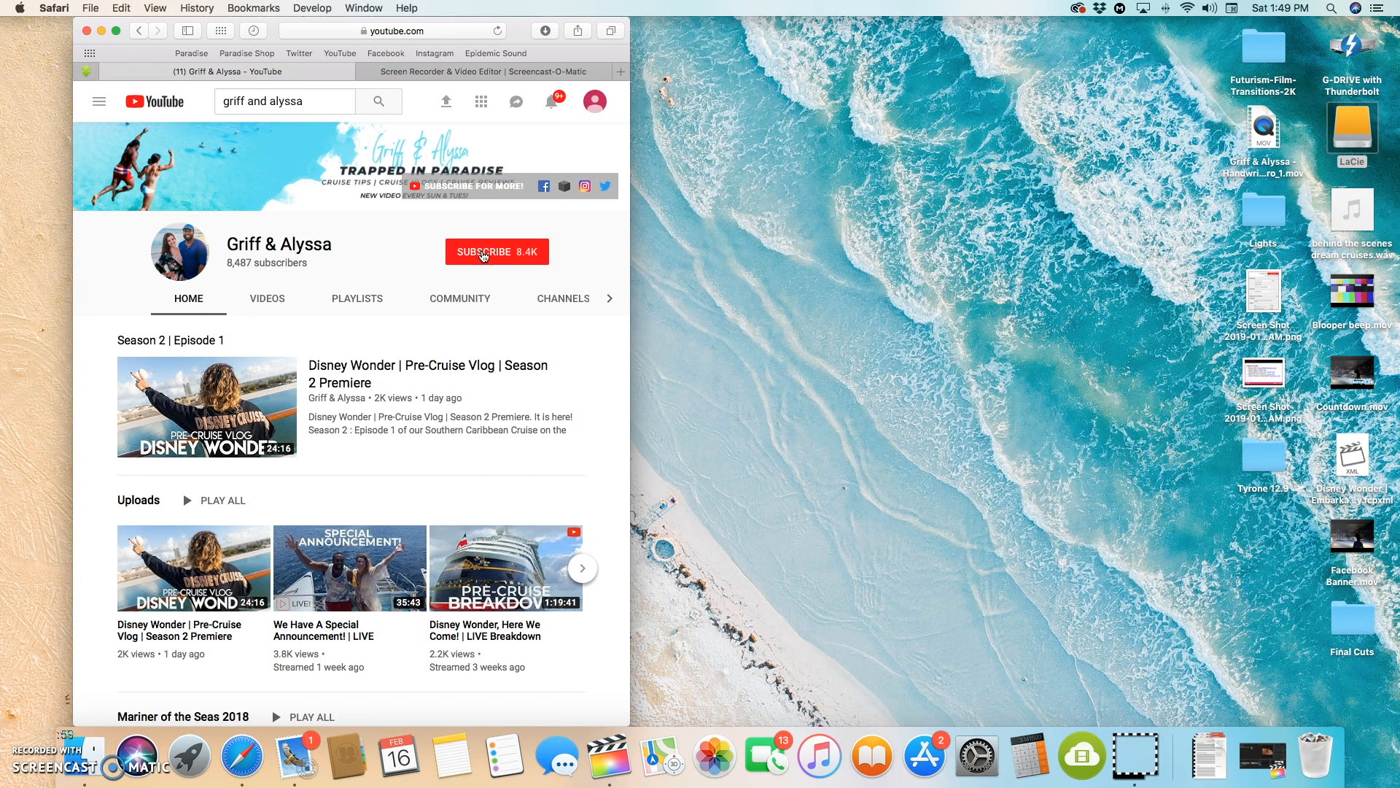
# Step: Subscribe to the channel and cancel that subscription again
pyautogui.click(512, 254)
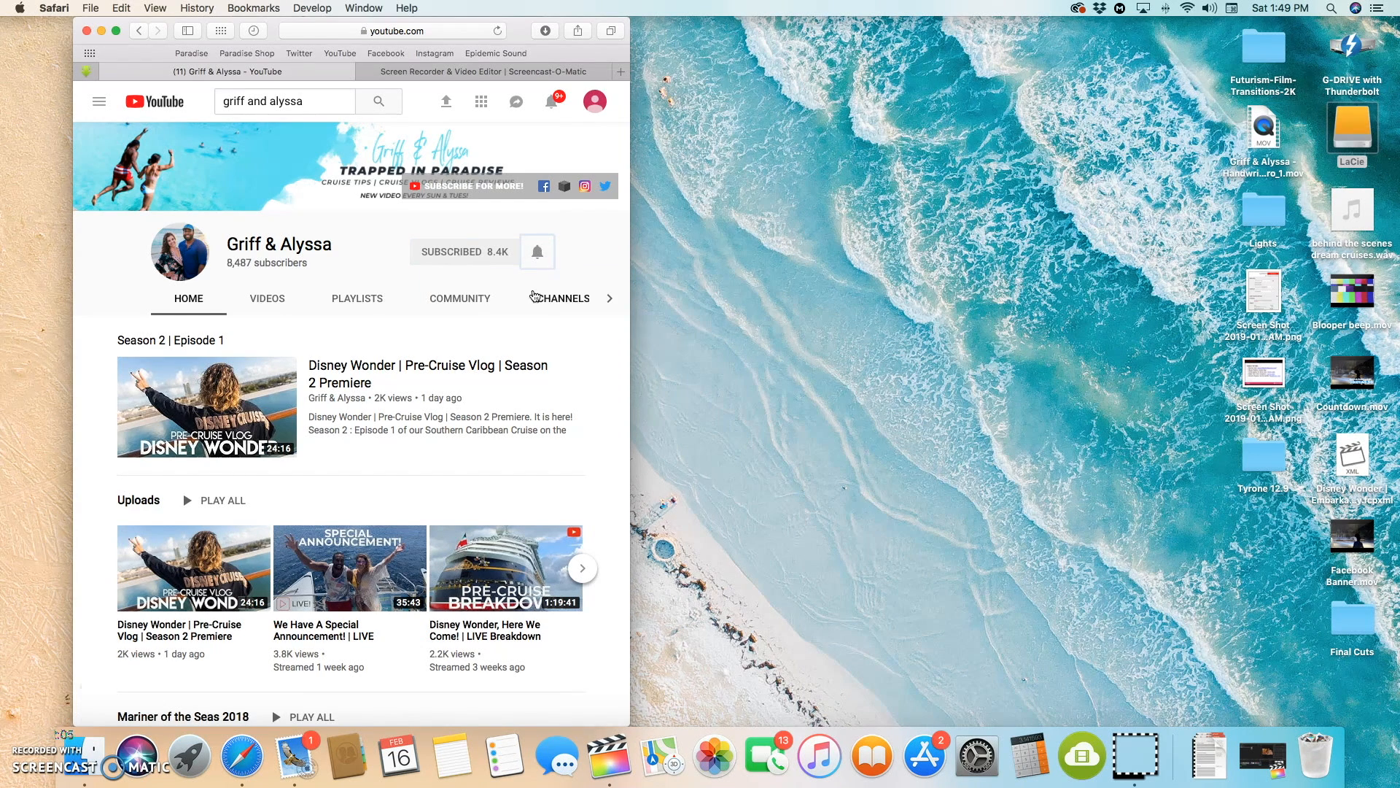
pyautogui.click(485, 257)
pyautogui.click(392, 436)
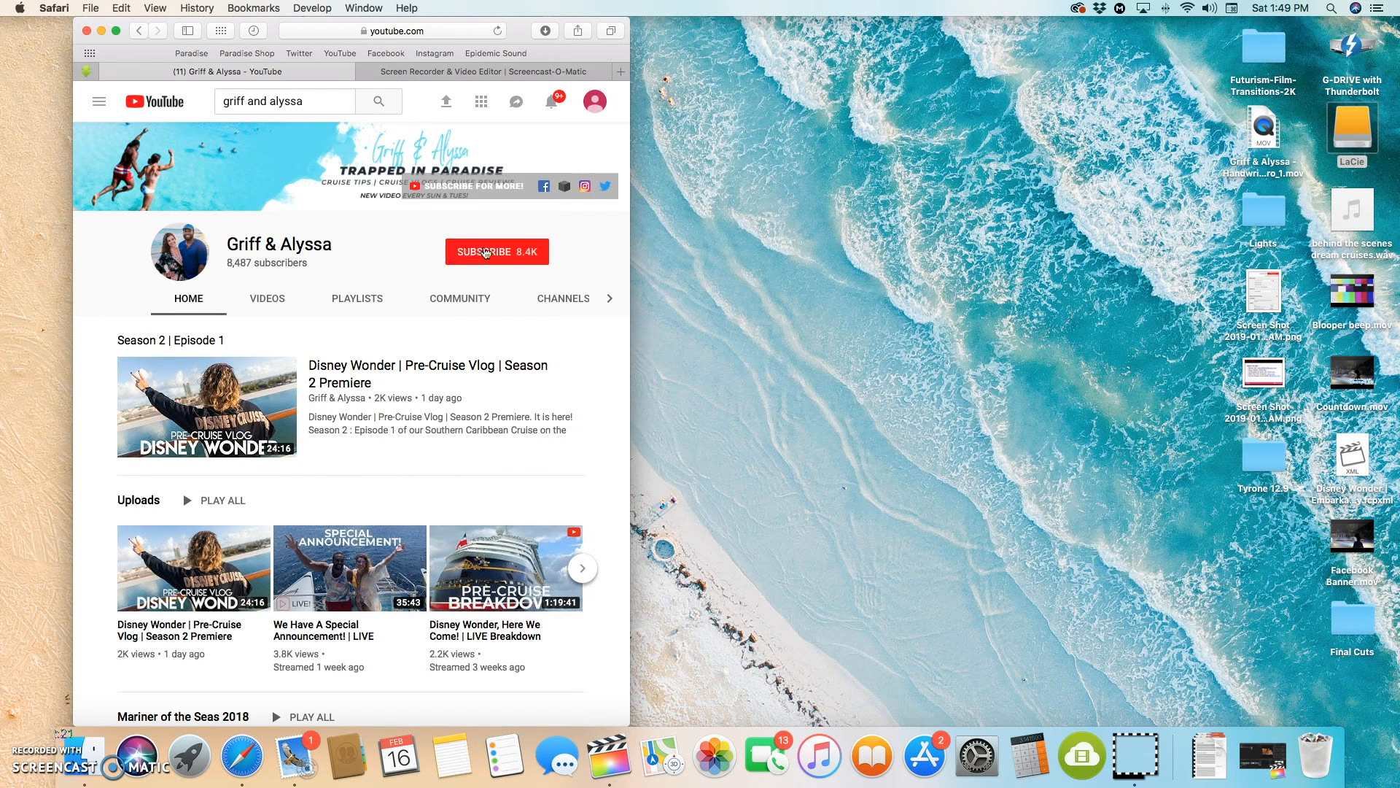
# Step: Subscribe to the Griff & Alyssa channel and turn on its notification bell
pyautogui.click(498, 252)
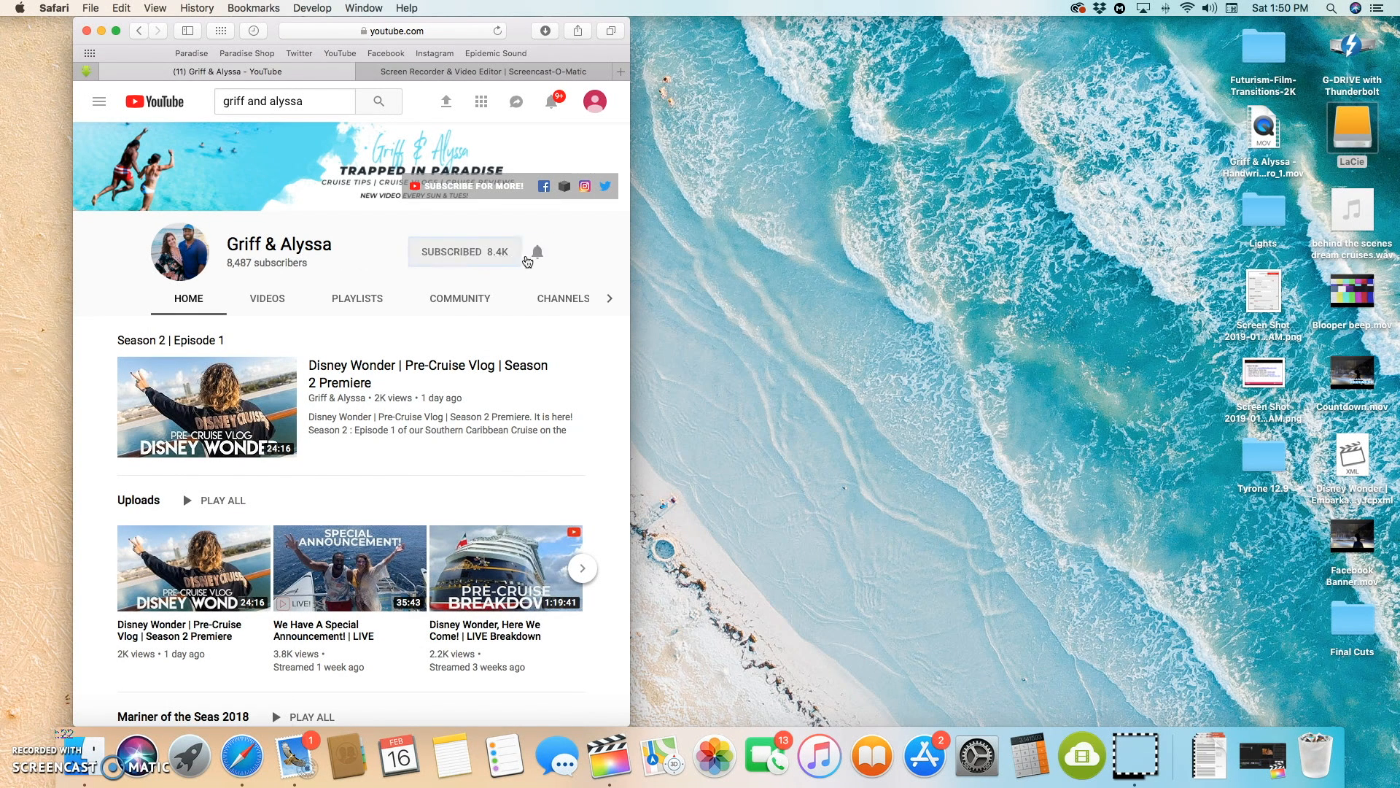
pyautogui.click(539, 253)
pyautogui.click(31, 737)
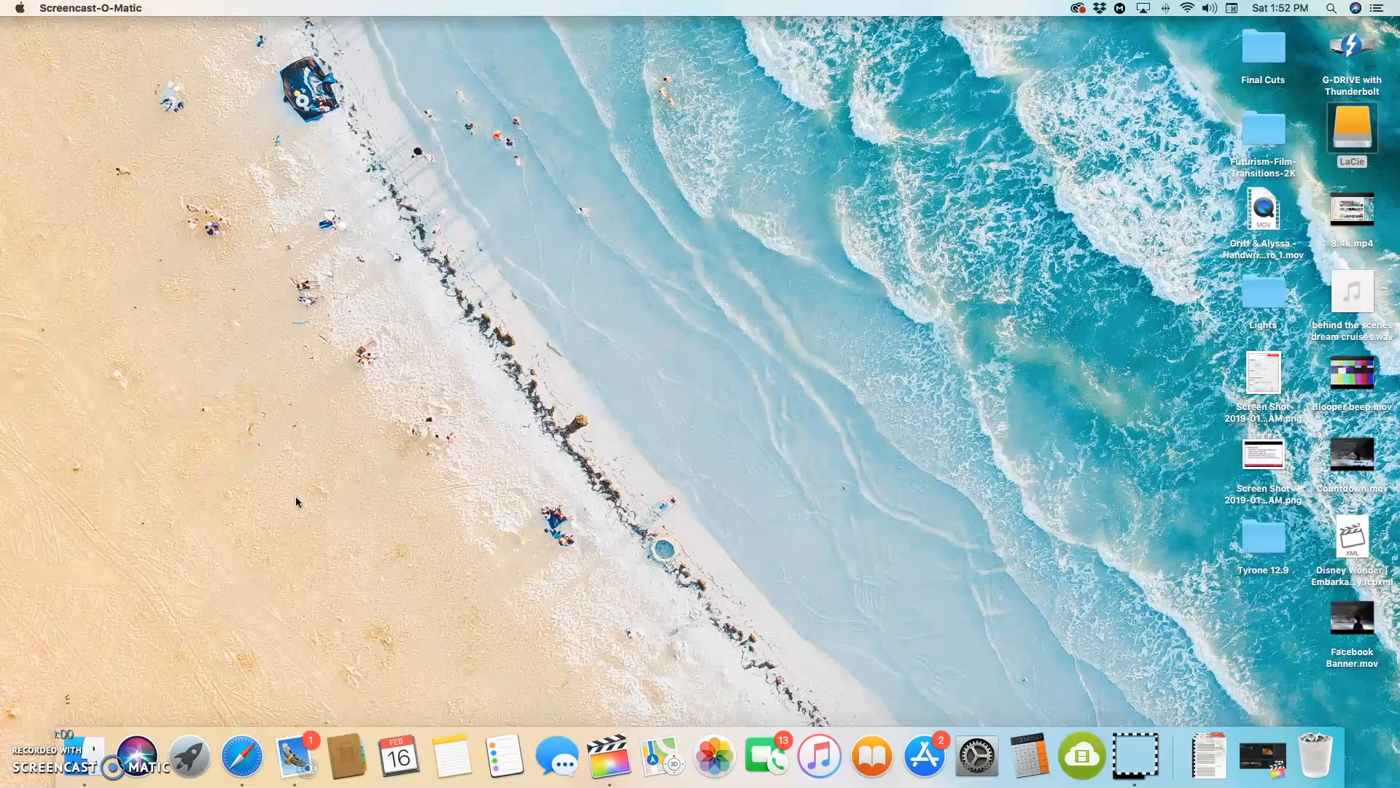
# Step: Select the 8.4k.mp4 recording on the desktop and switch to Final Cut Pro
pyautogui.click(366, 476)
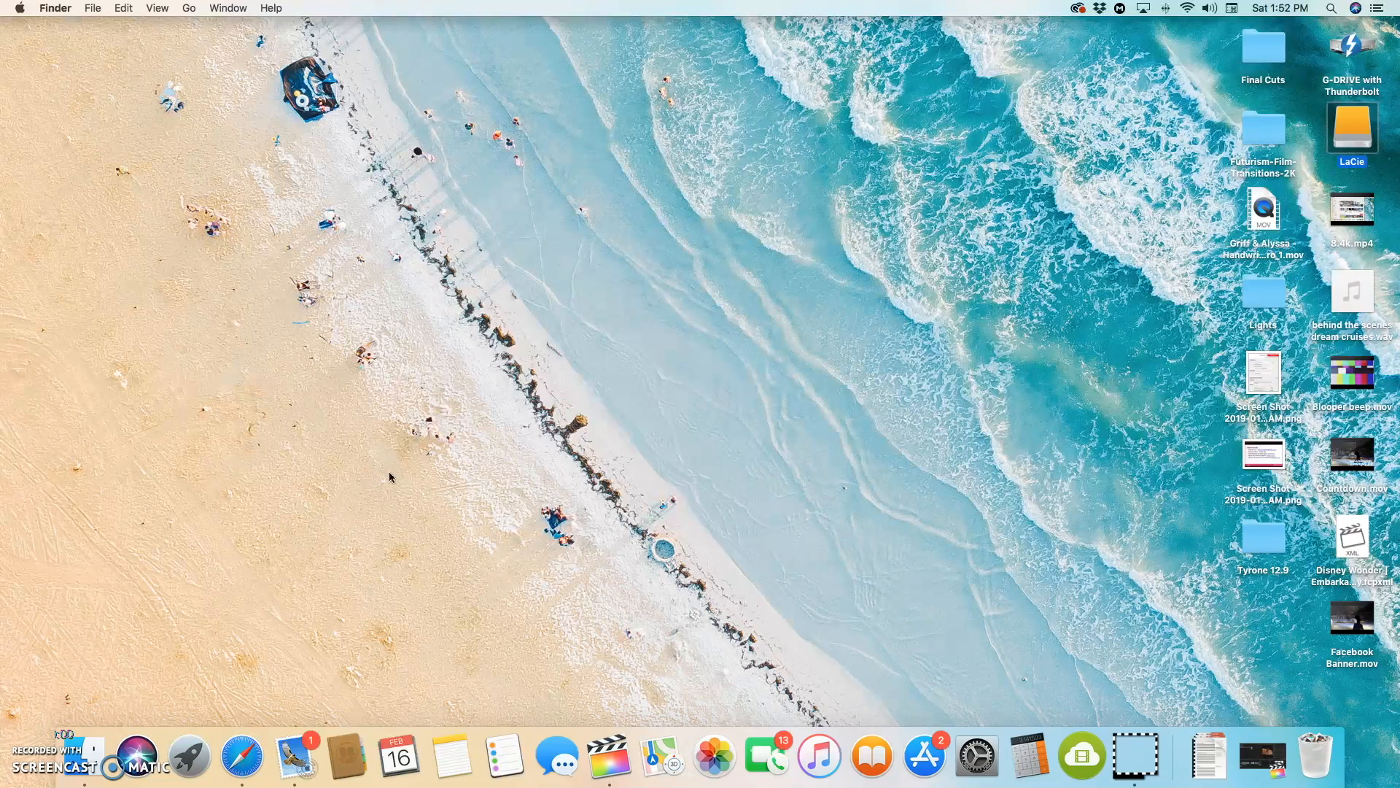
pyautogui.click(1344, 247)
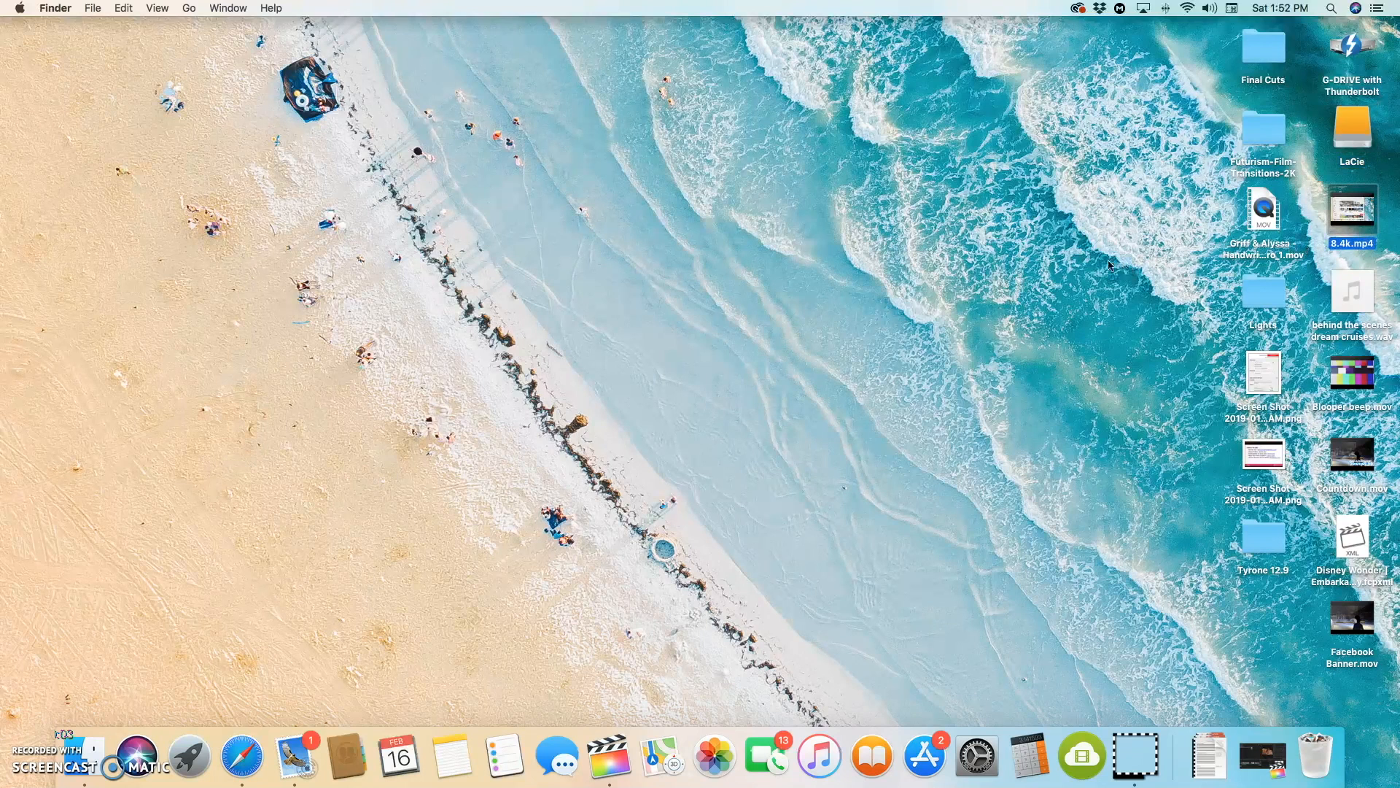
pyautogui.click(611, 757)
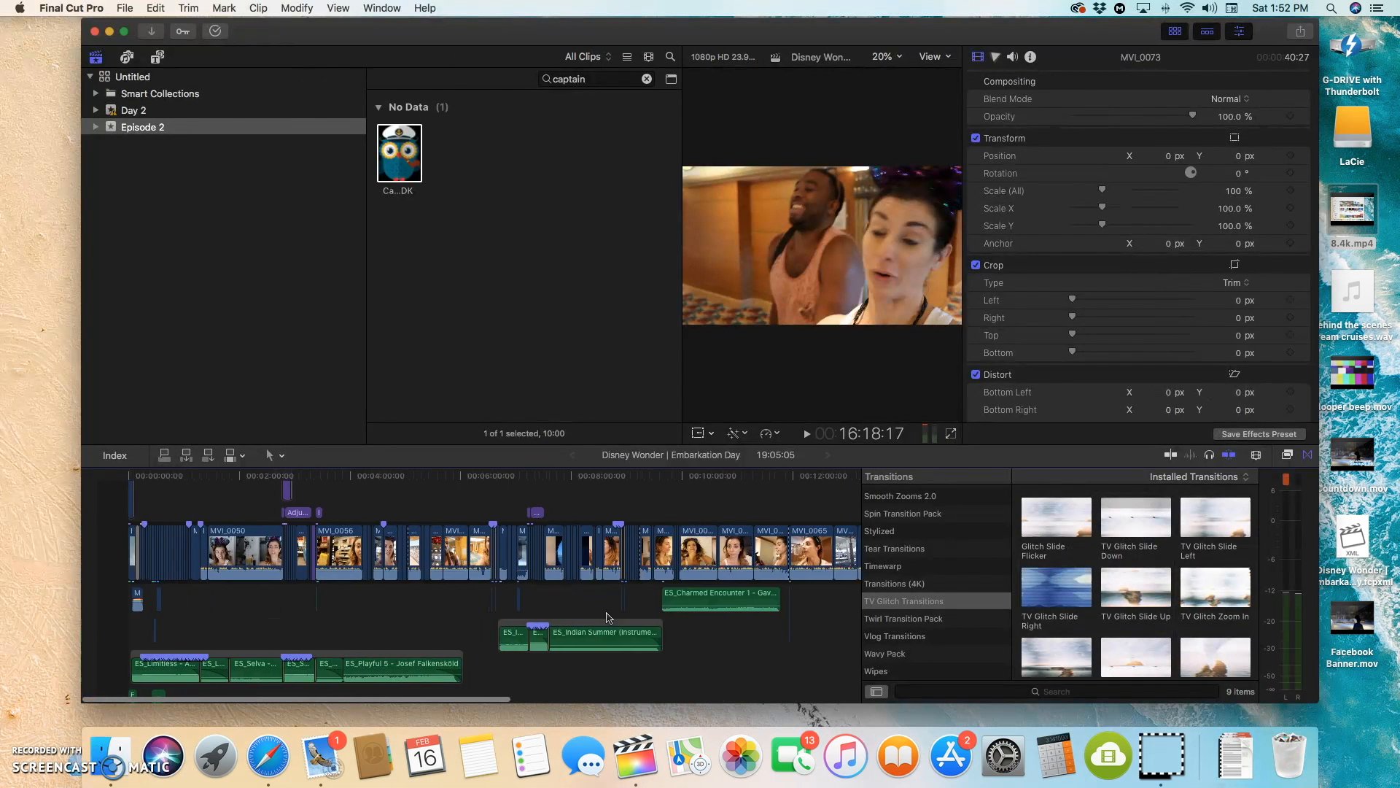
# Step: Place the playhead at about 1:19:05, just inside the first MVI_0050 clip after the opening adjustment layer
pyautogui.scroll(3, 413, 590)
pyautogui.scroll(-3, 413, 589)
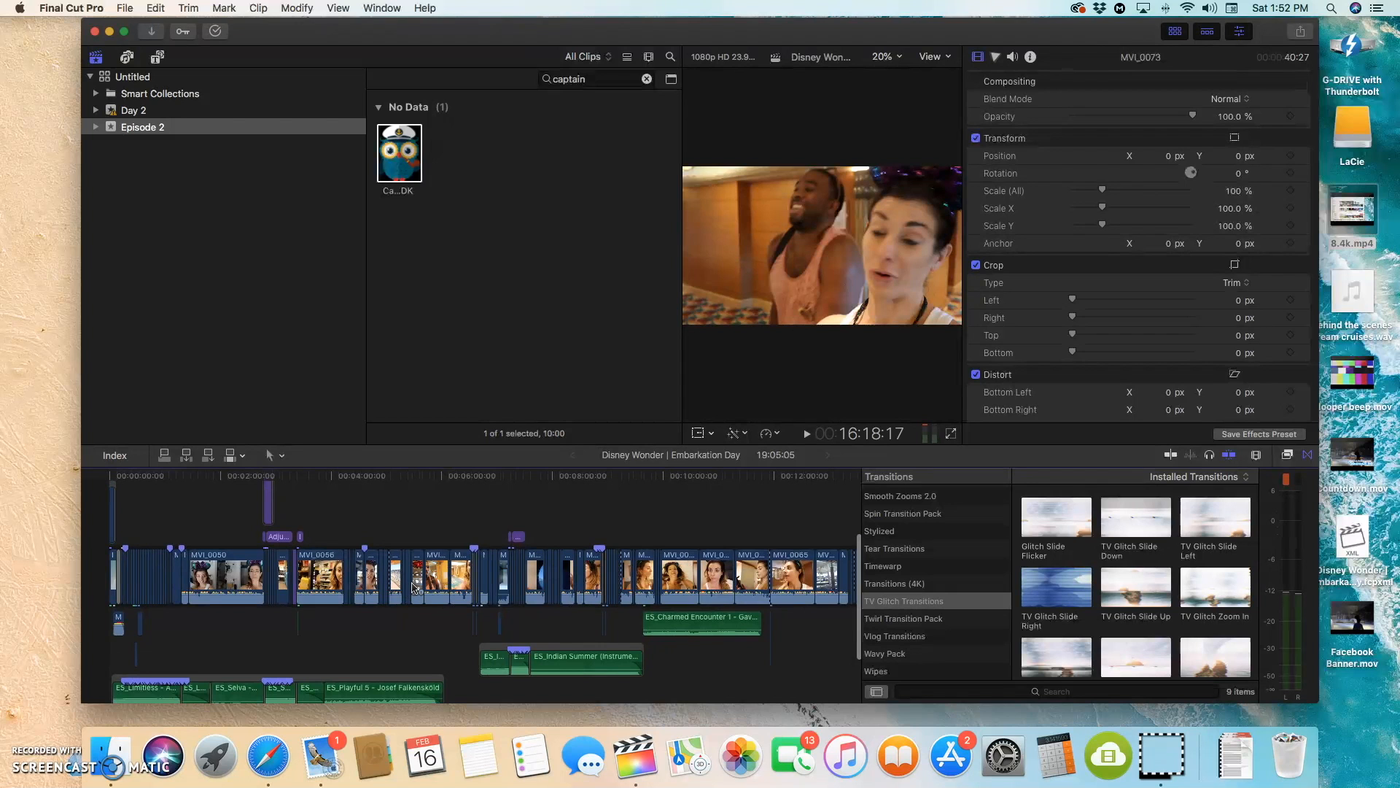
pyautogui.hscroll(-1, 412, 588)
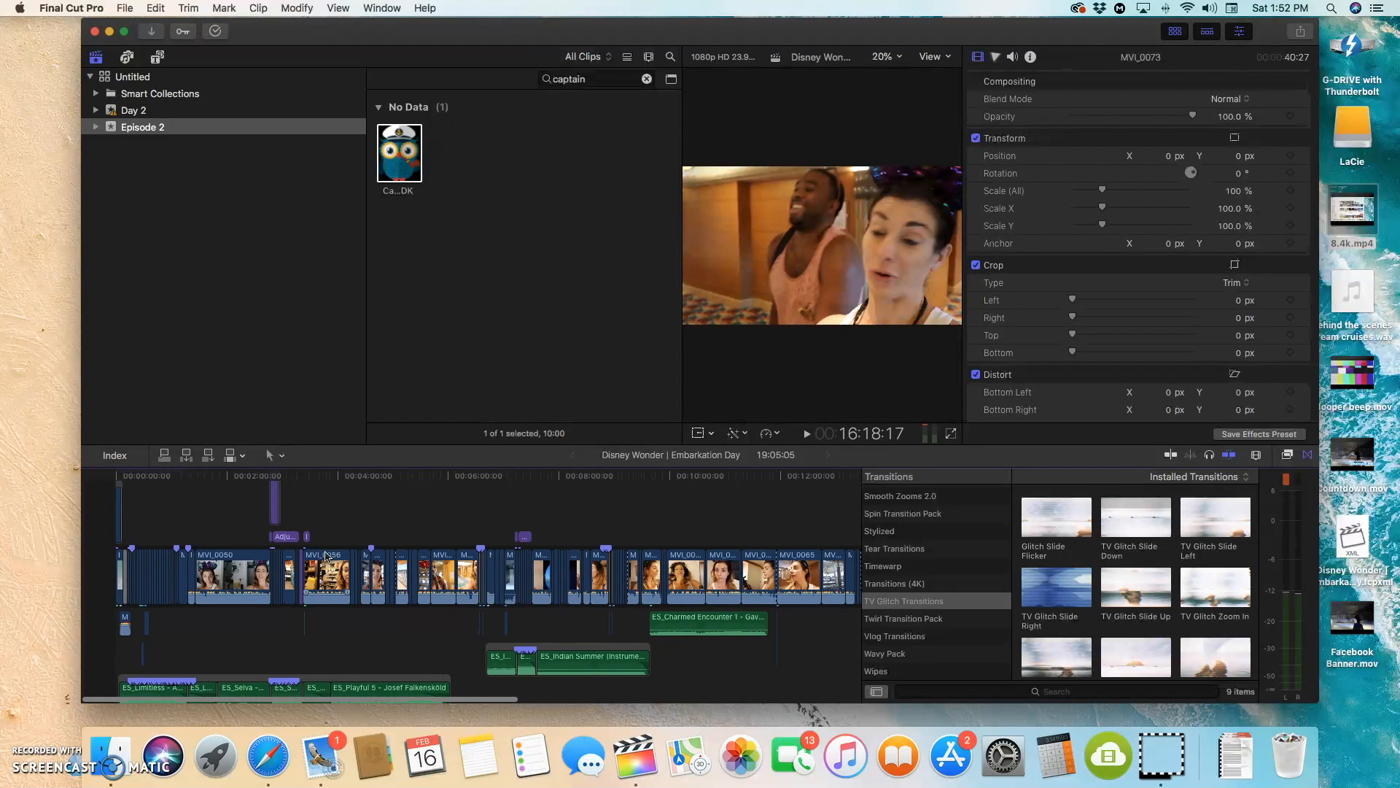
pyautogui.scroll(4, 194, 525)
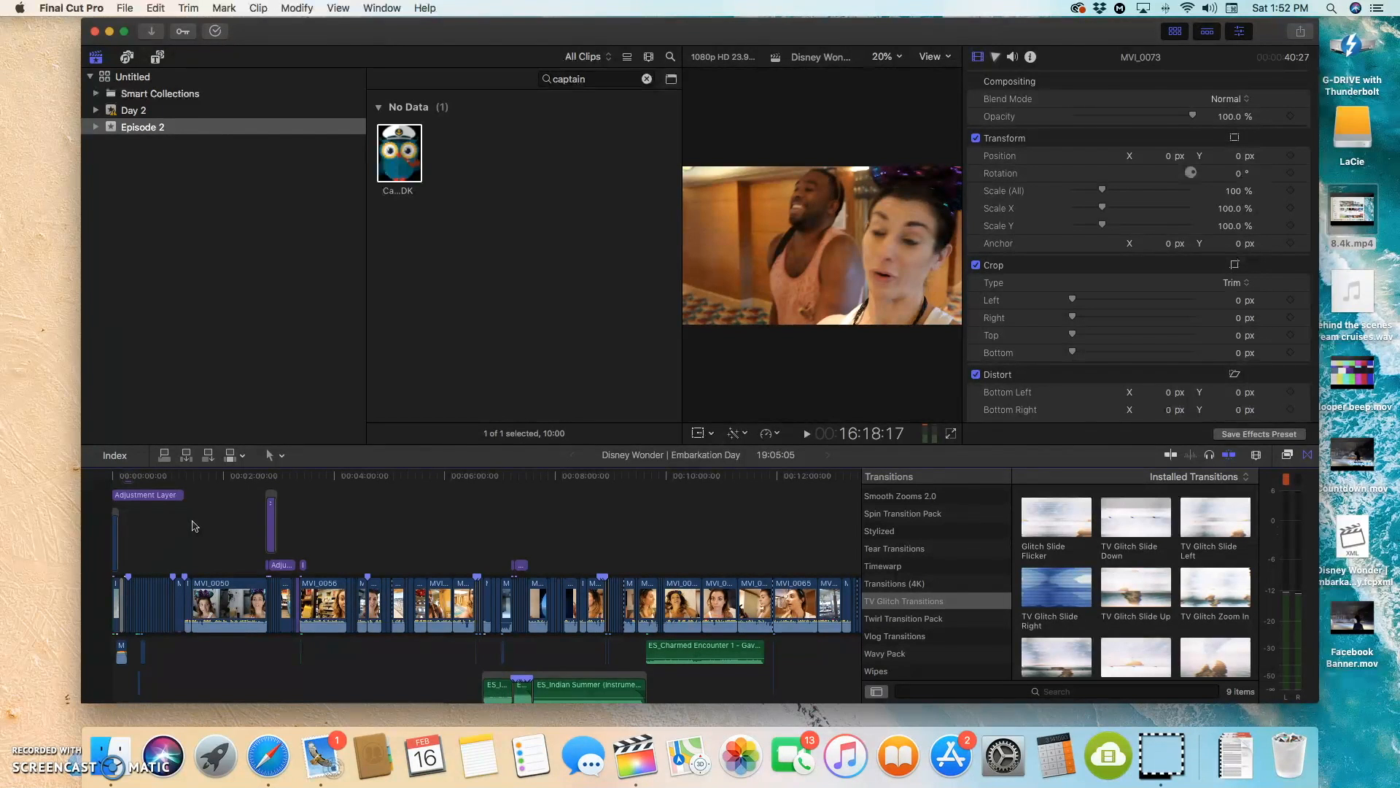
pyautogui.click(193, 496)
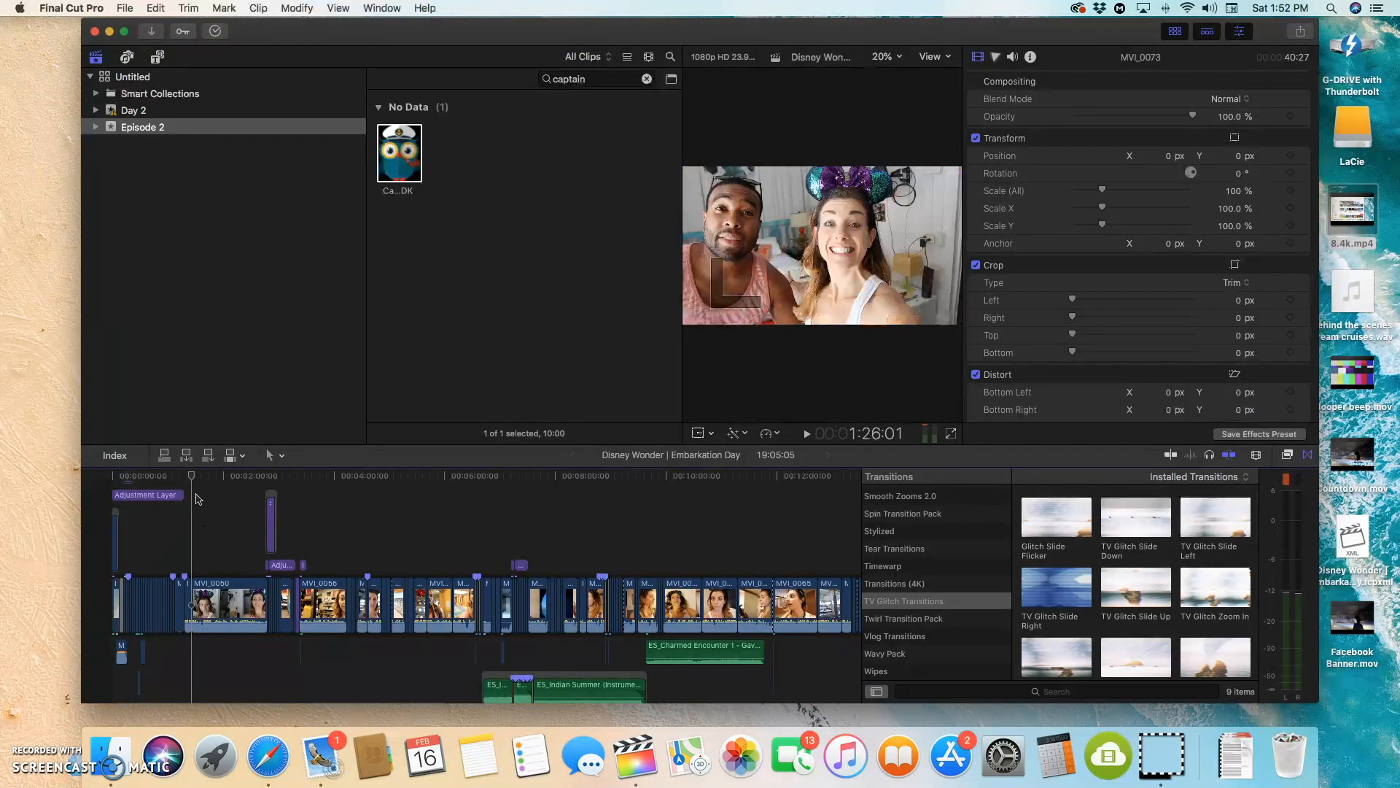
pyautogui.moveTo(190, 475); pyautogui.dragTo(182, 490)
pyautogui.click(182, 491)
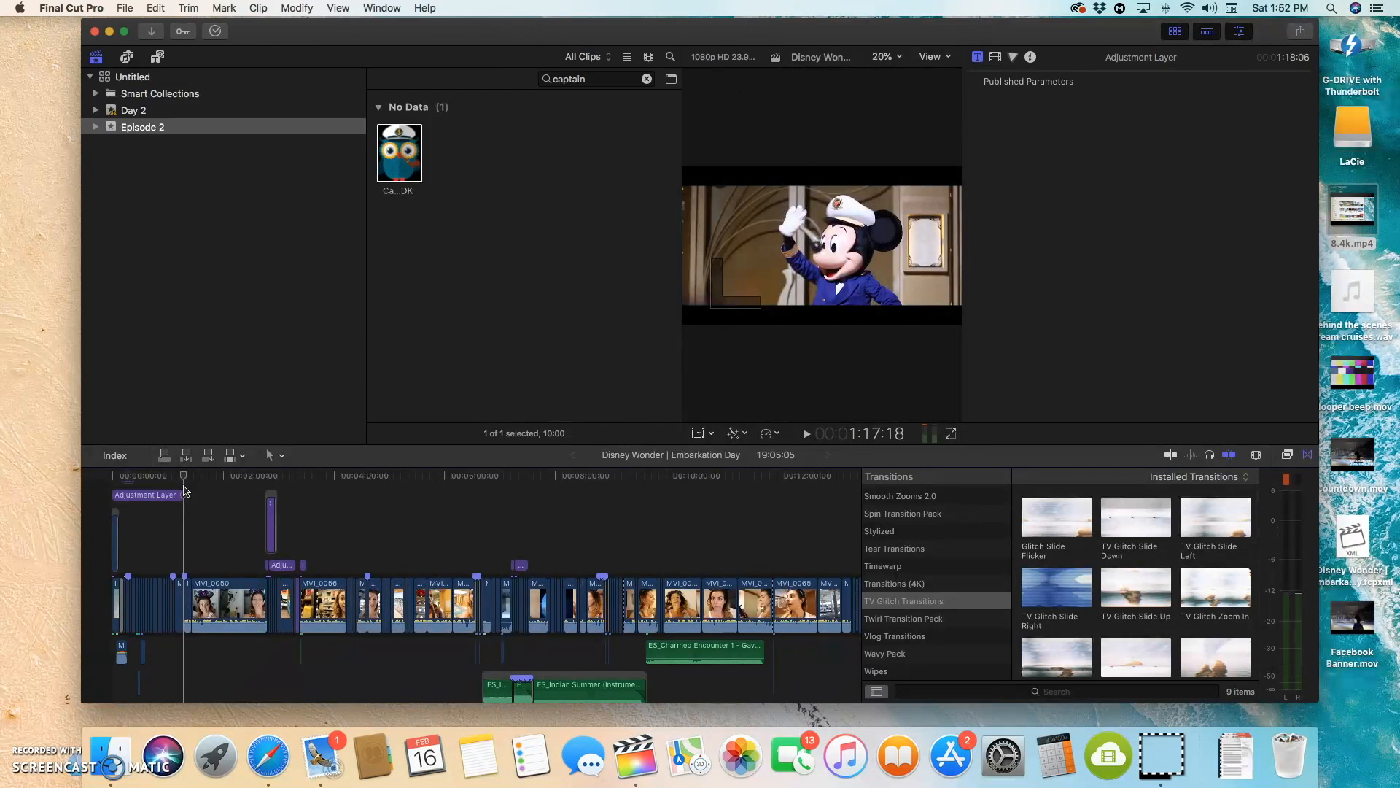
pyautogui.moveTo(184, 491); pyautogui.dragTo(185, 491)
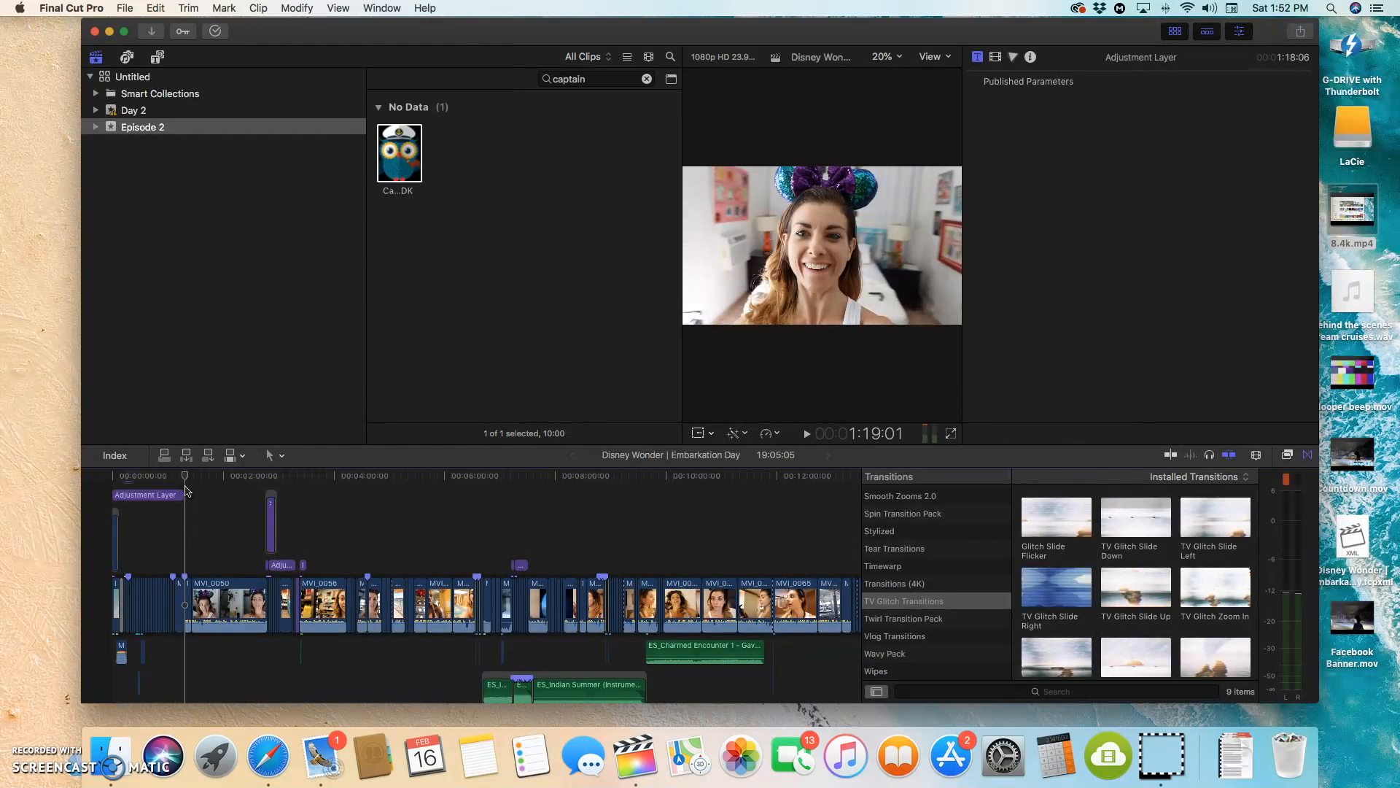
pyautogui.press('super+equal')
pyautogui.press('super+equal')
pyautogui.press('super+equal')
pyautogui.press('super+equal')
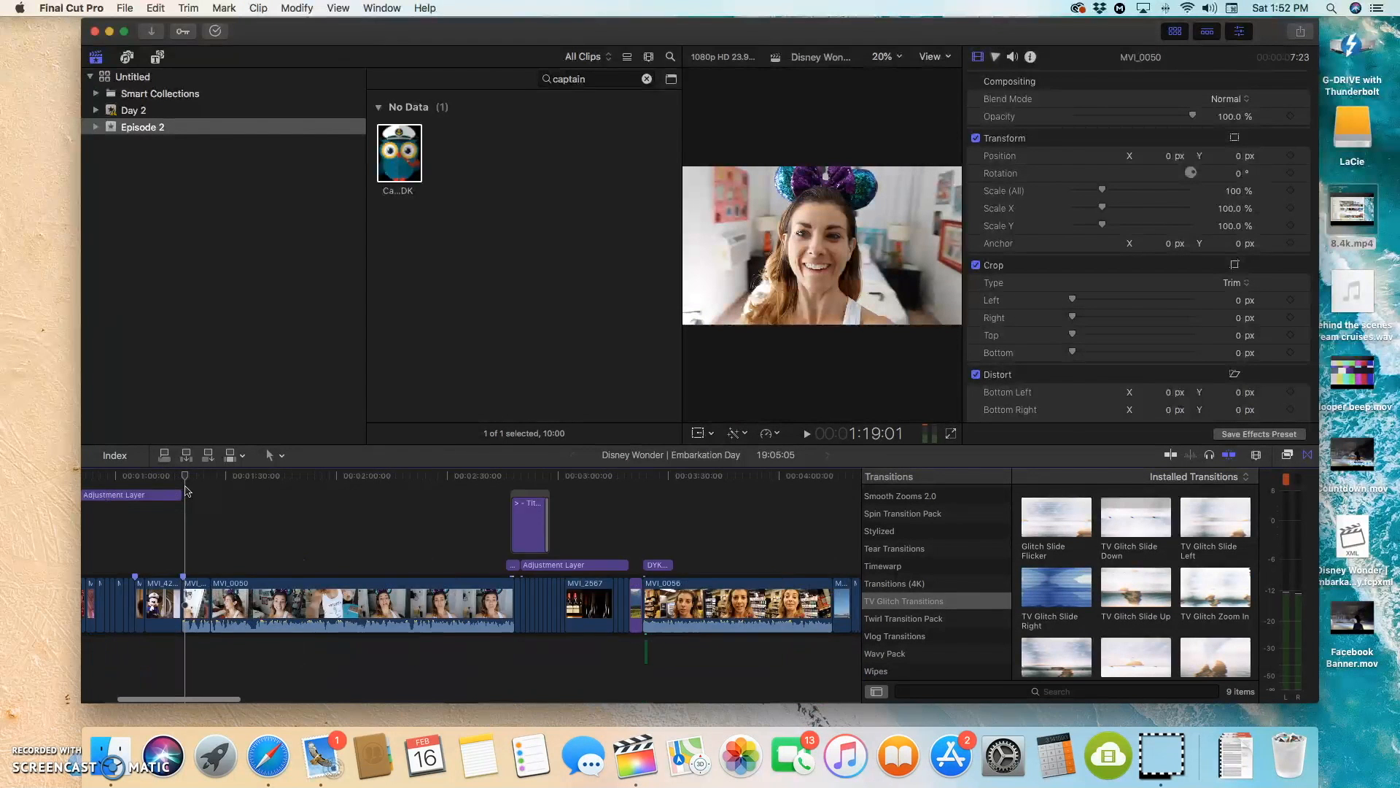
pyautogui.moveTo(186, 491); pyautogui.dragTo(173, 491)
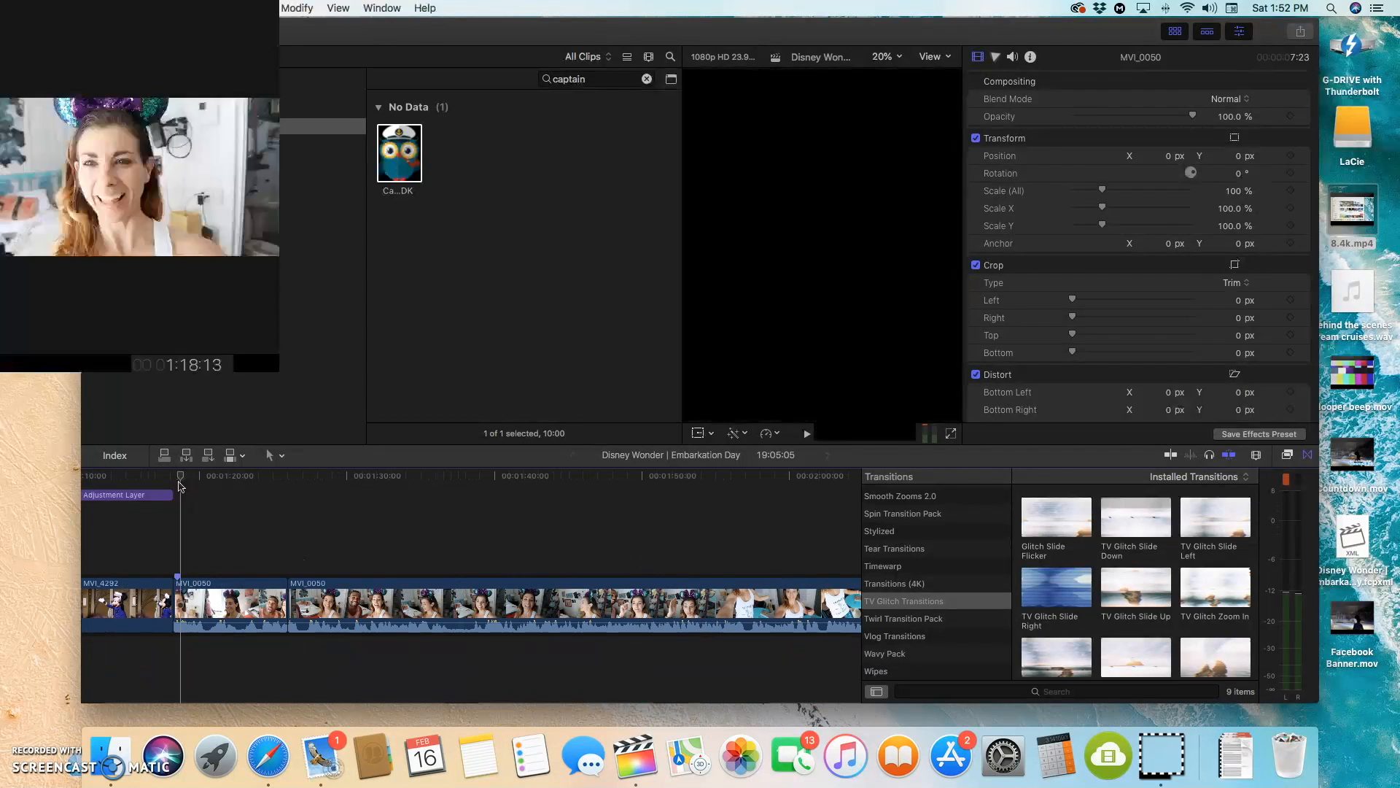
pyautogui.moveTo(175, 490)
pyautogui.mouseDown()
pyautogui.moveTo(194, 489)
pyautogui.moveTo(188, 500)
pyautogui.mouseUp()
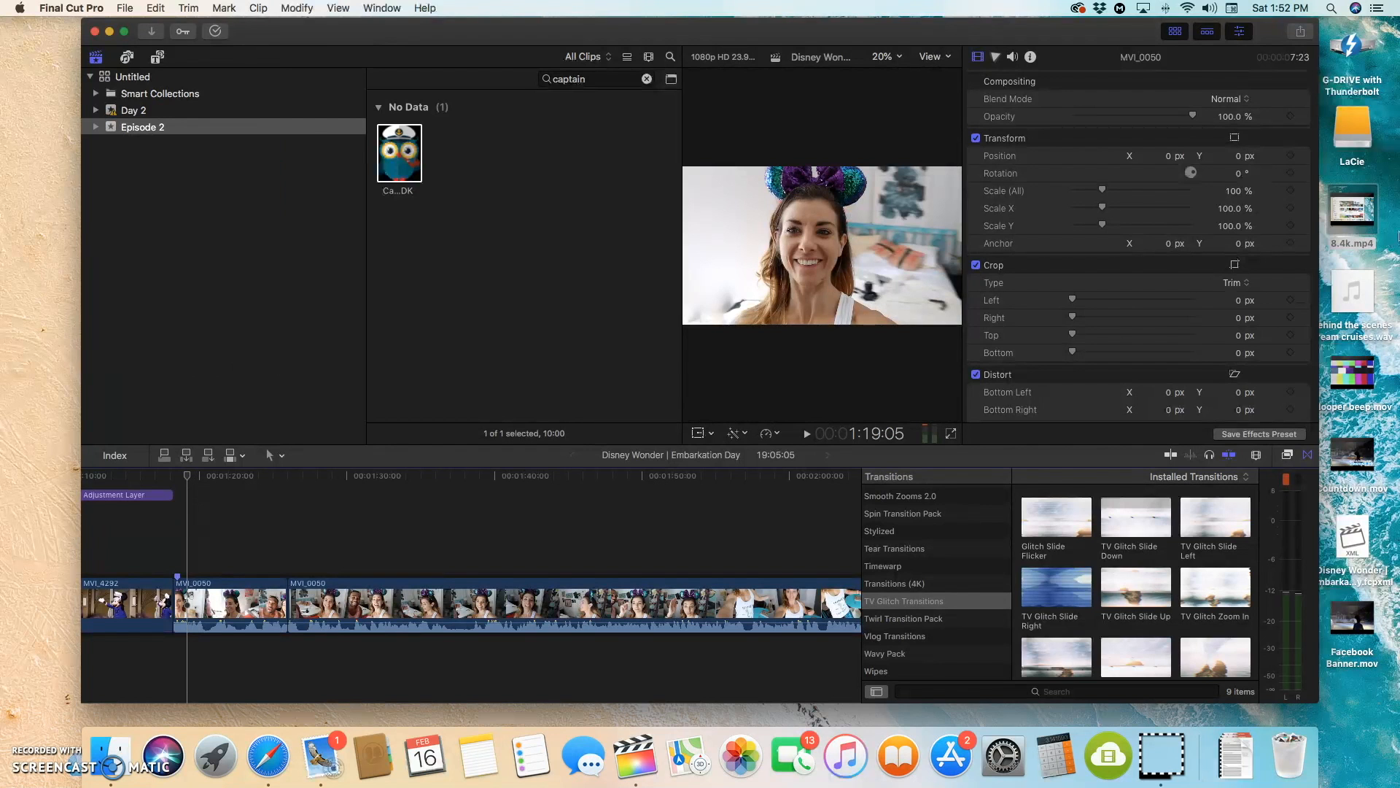
# Step: Add 8.4k.mp4 to the timeline as a connected clip above the first MVI_0050 clip, starting a few seconds after that clip begins
pyautogui.moveTo(1358, 238); pyautogui.dragTo(348, 548)
pyautogui.moveTo(220, 544); pyautogui.dragTo(268, 541)
# Step: Cut off the 8.4k clip's portion before about 2:41 and move the remaining footage back to start near 1:54
pyautogui.moveTo(194, 482); pyautogui.dragTo(767, 491)
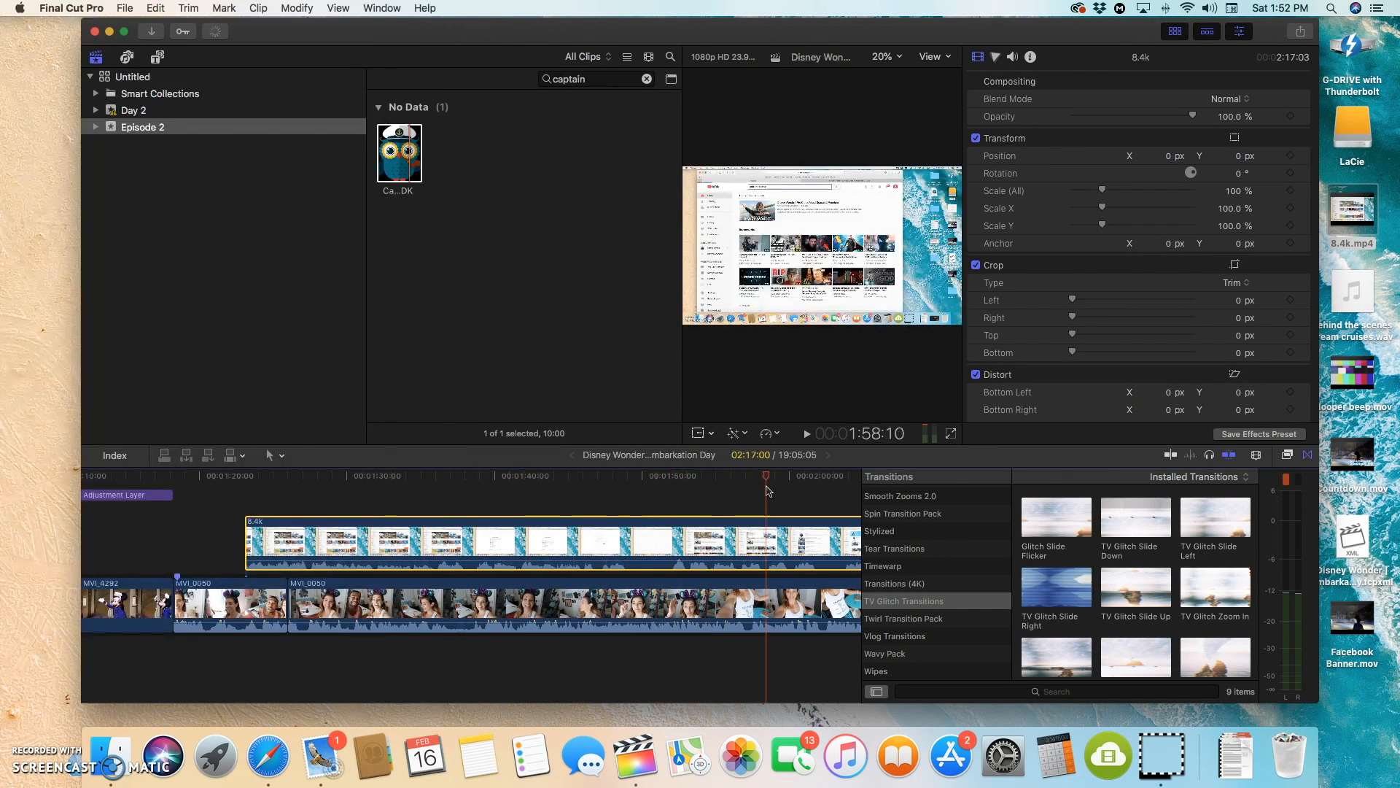
pyautogui.hscroll(10, 773, 525)
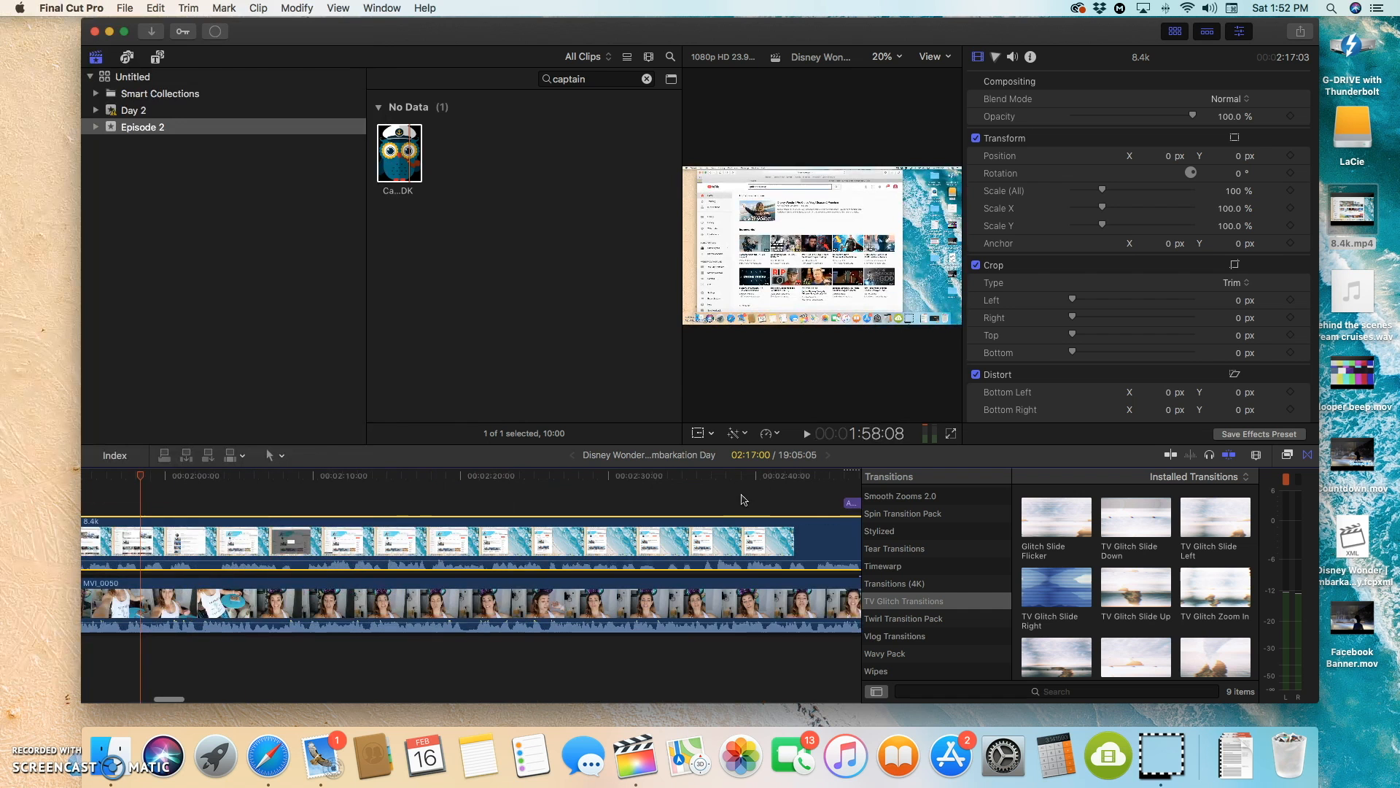
pyautogui.press('b')
pyautogui.click(776, 545)
pyautogui.press('a')
pyautogui.click(744, 547)
pyautogui.press('Delete')
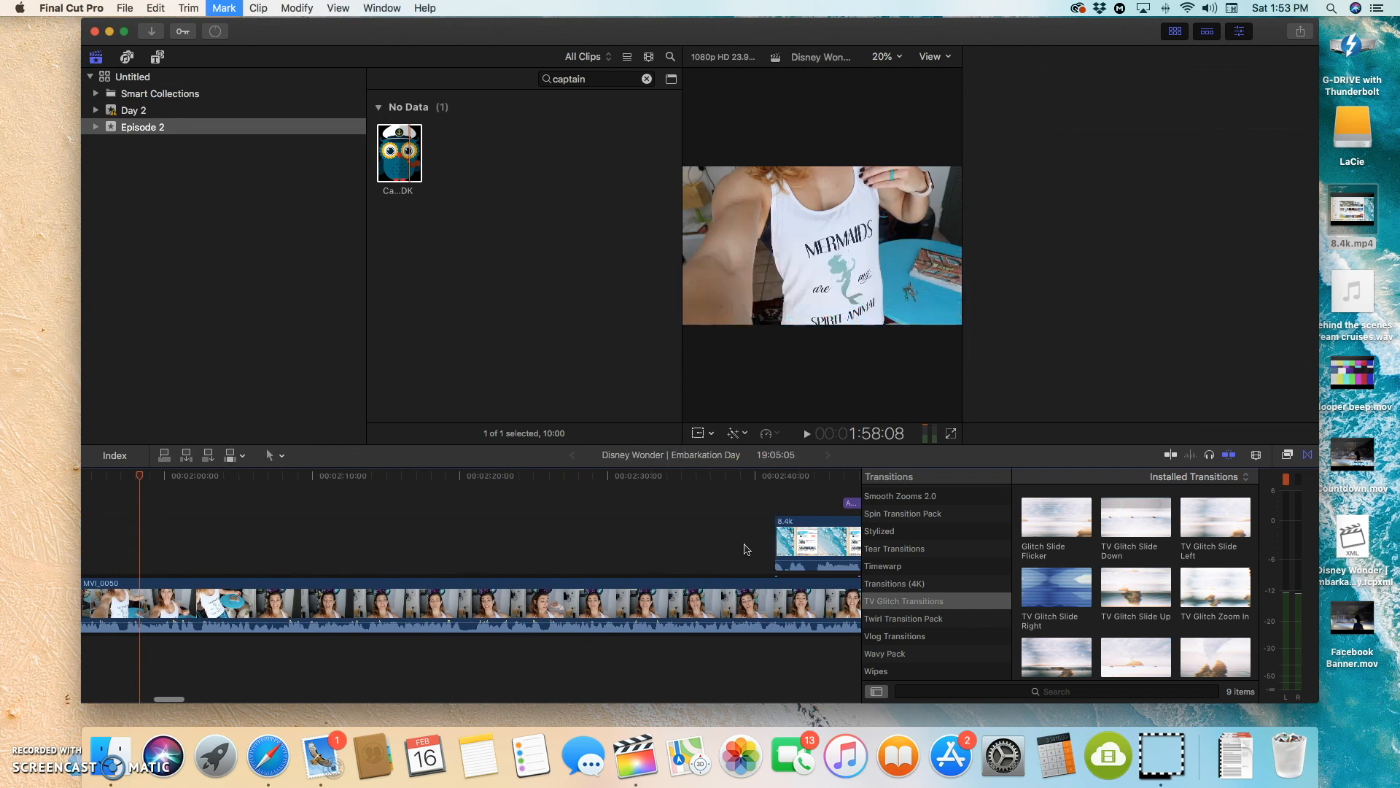
pyautogui.moveTo(821, 536); pyautogui.dragTo(130, 540)
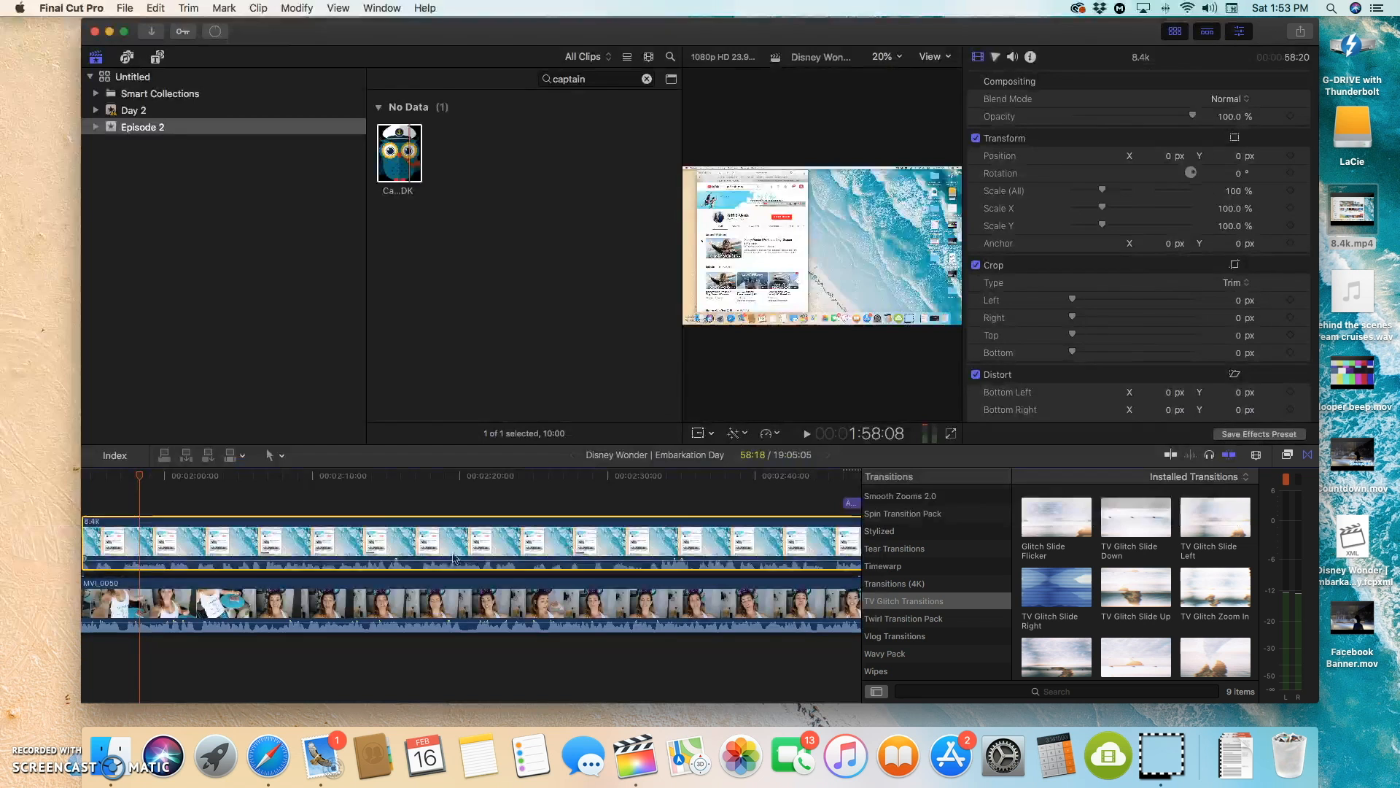
# Step: Shift the 8.4k clip earlier on the timeline and split it at 1:58:08, isolating the portion before that point for removal
pyautogui.moveTo(714, 547); pyautogui.dragTo(365, 560)
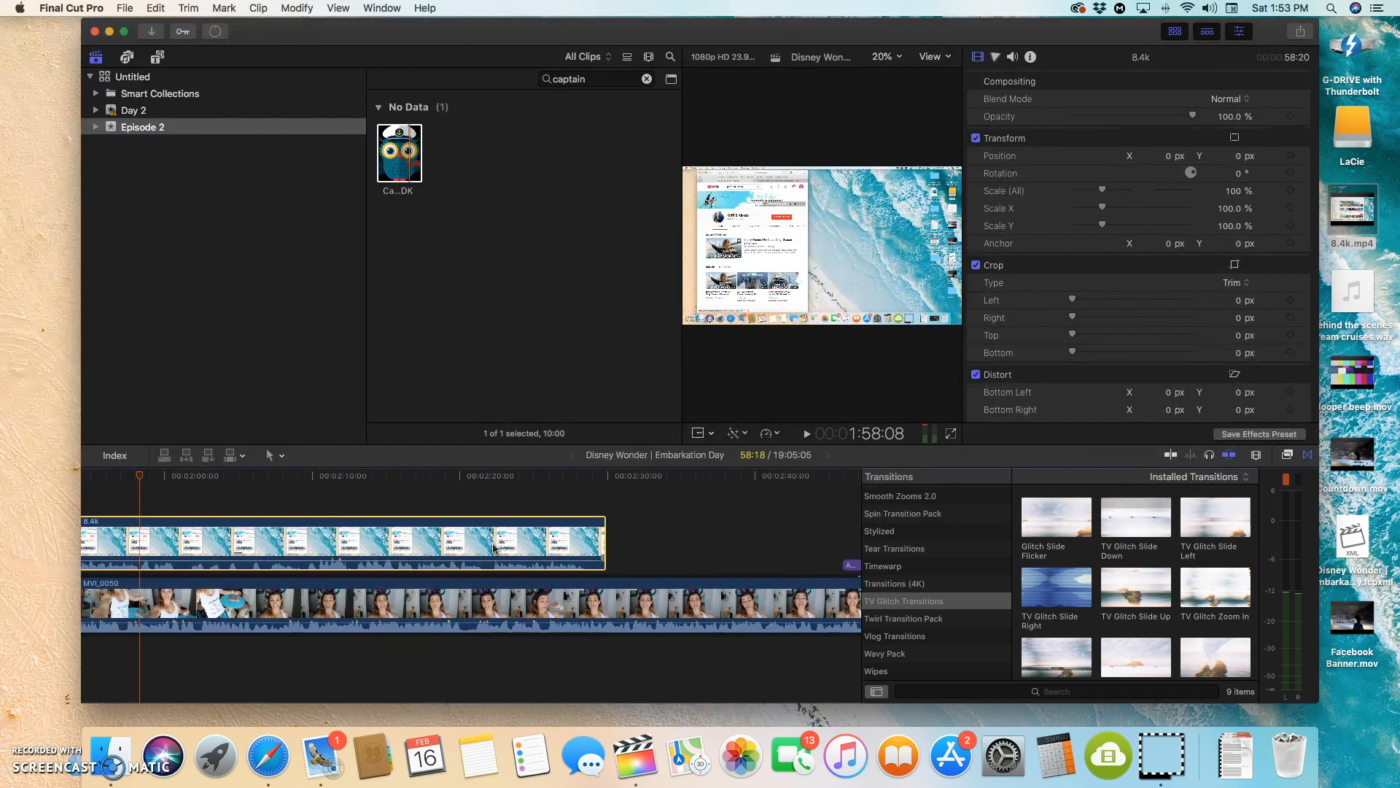
pyautogui.press('b')
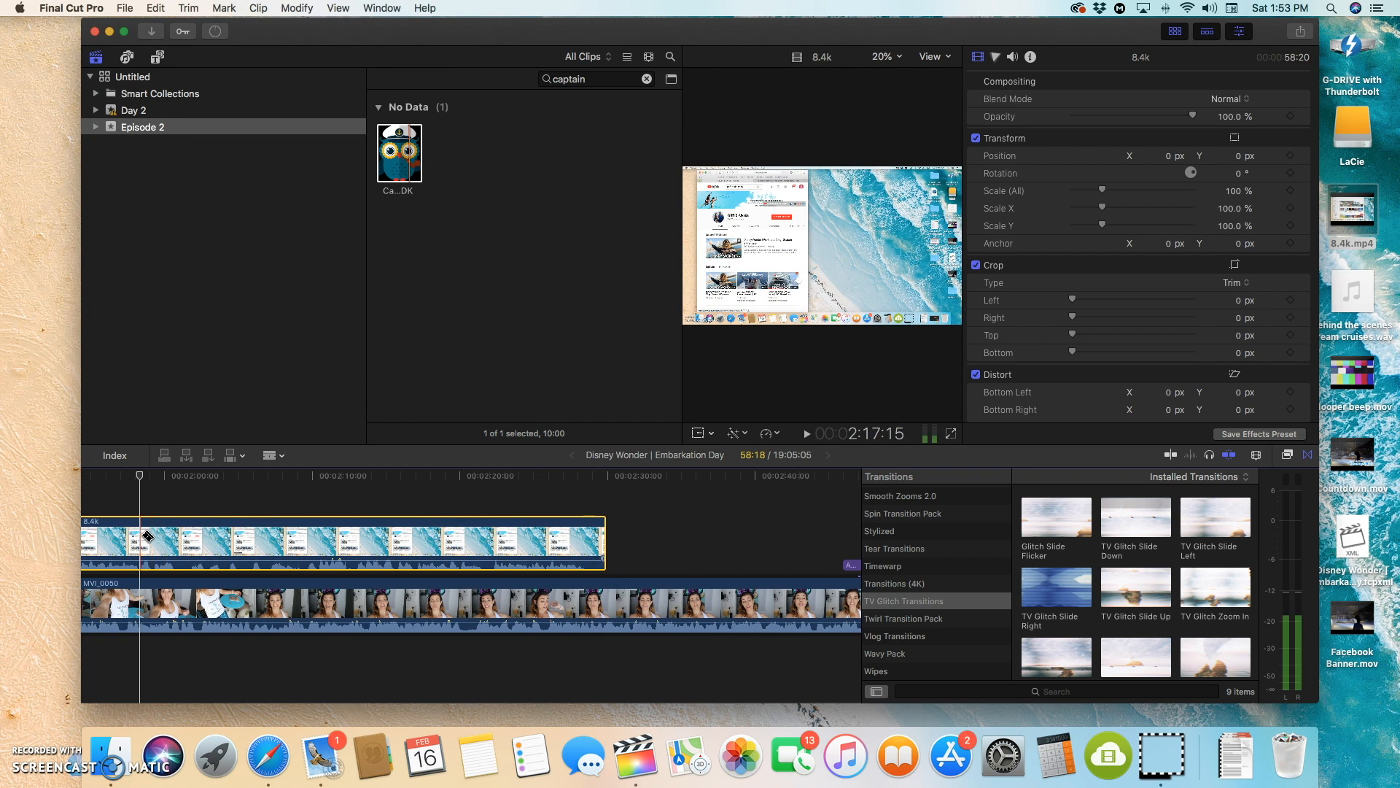
pyautogui.click(140, 540)
pyautogui.press('a')
pyautogui.click(129, 541)
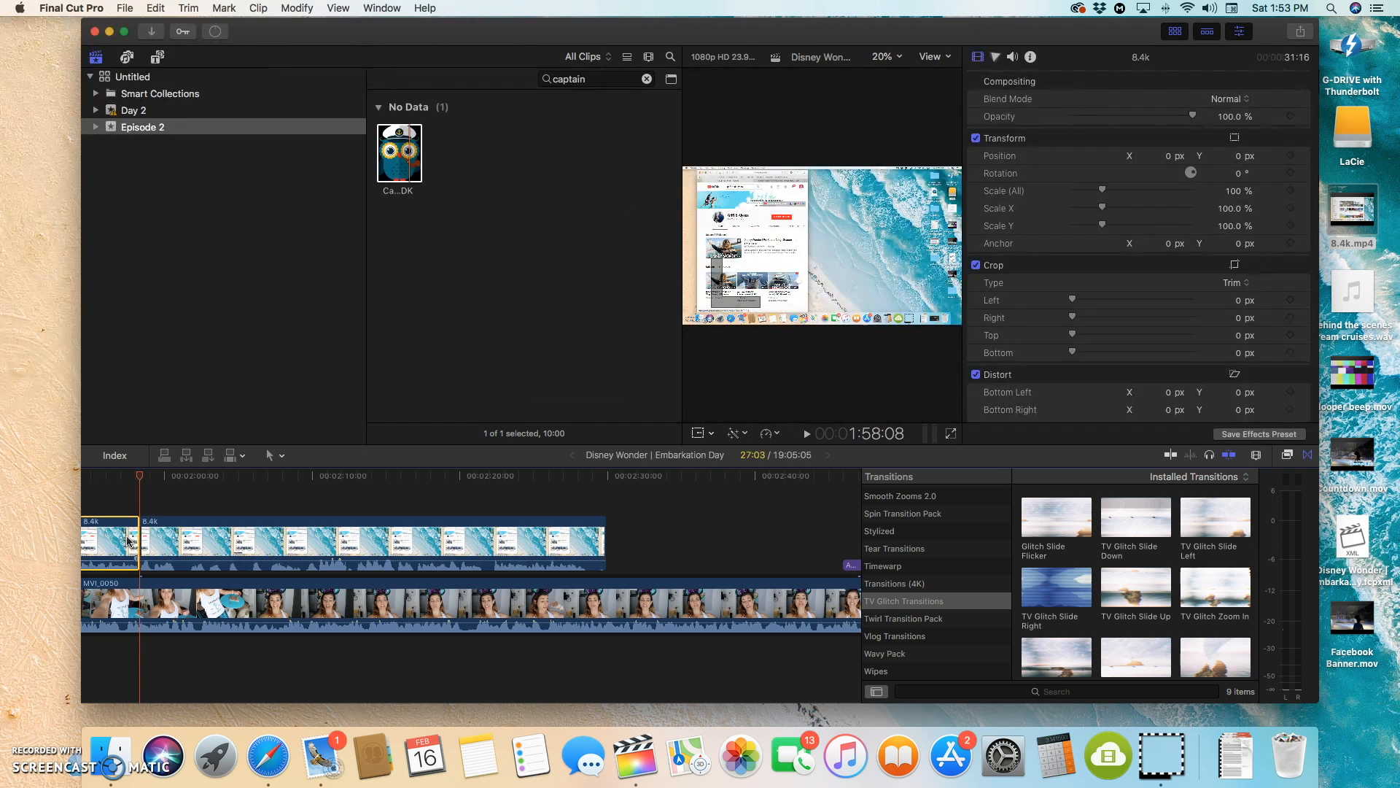
# Step: Move the remaining 8.4k footage back so it starts with the first MVI_0050 clip, right after the opening adjustment layer
pyautogui.moveTo(129, 541); pyautogui.dragTo(750, 533)
pyautogui.hscroll(10, 732, 536)
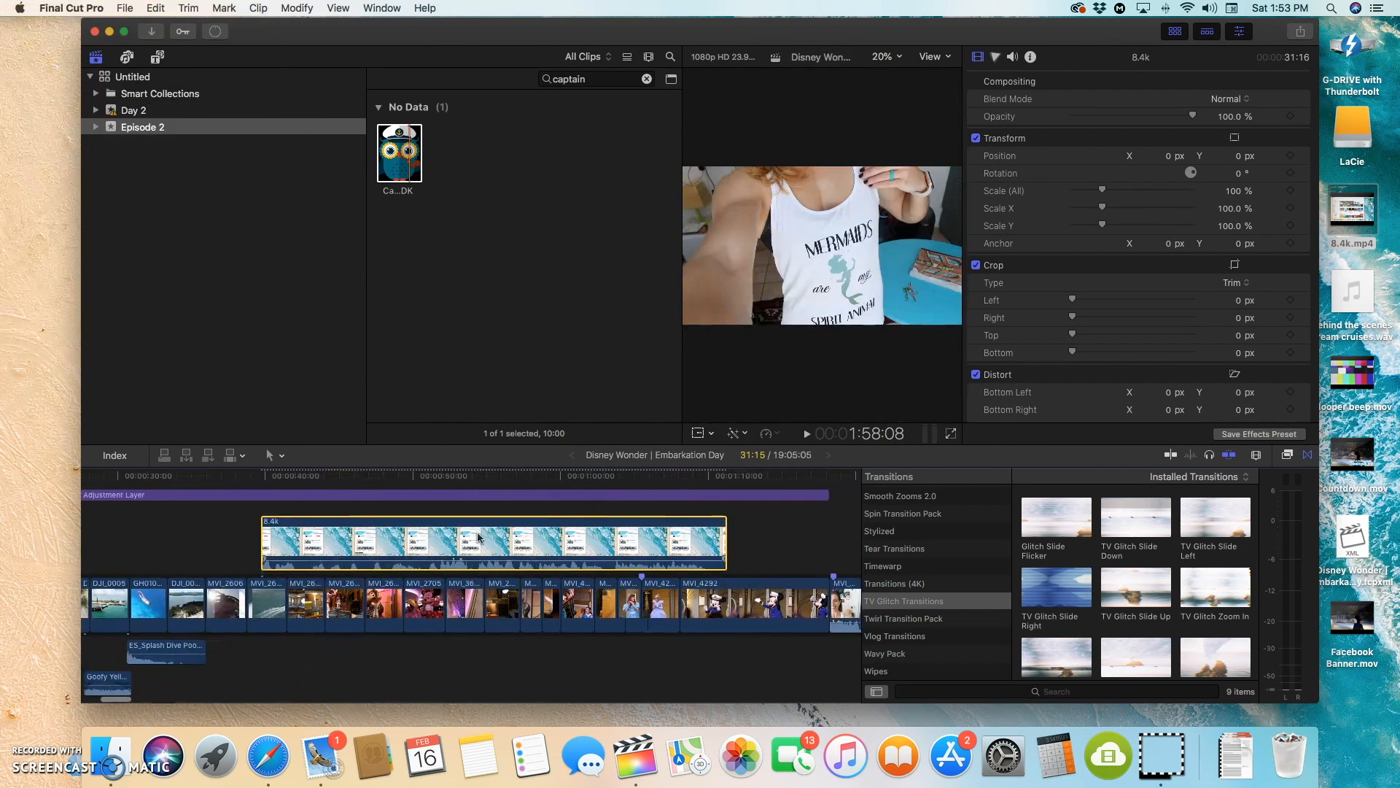
pyautogui.moveTo(409, 535); pyautogui.dragTo(806, 538)
pyautogui.hscroll(5, 729, 540)
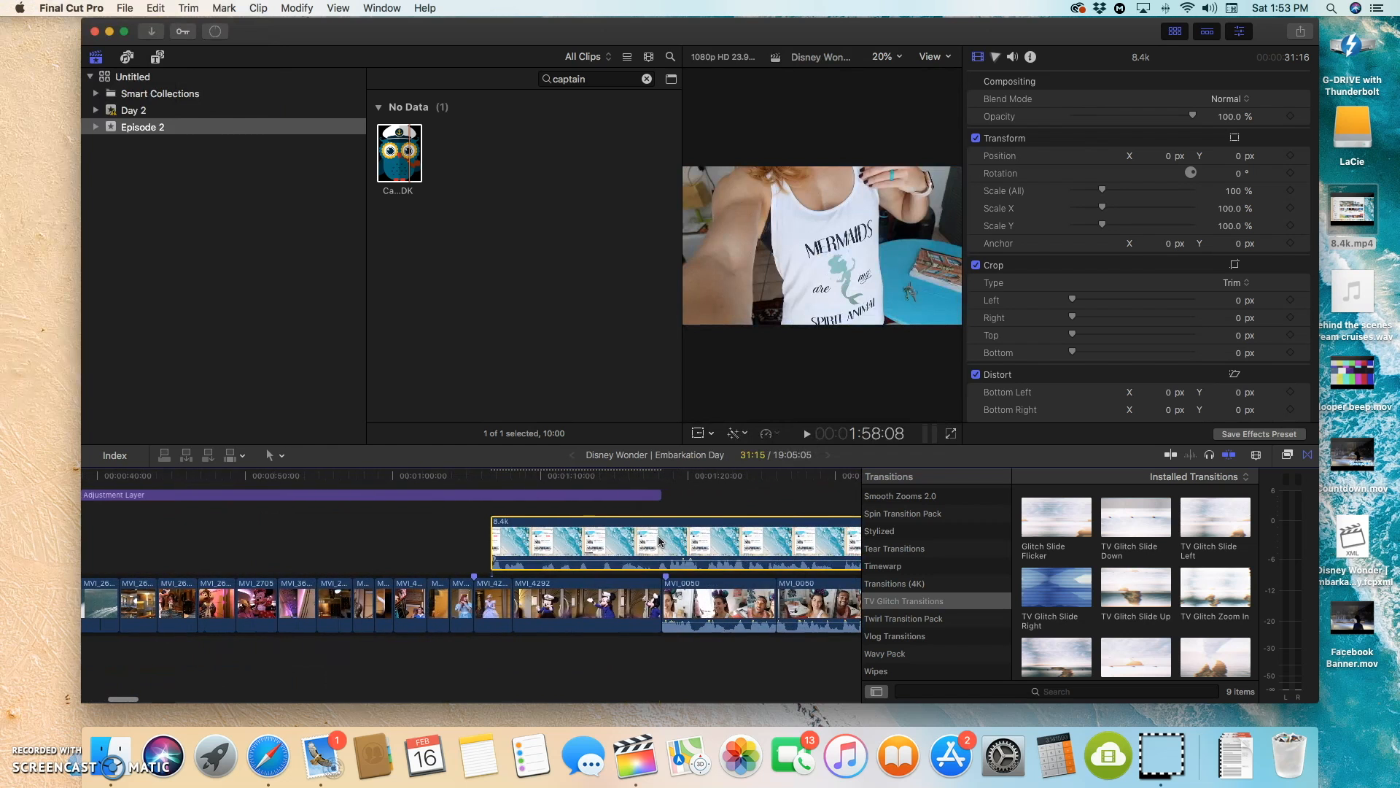
pyautogui.moveTo(559, 536); pyautogui.dragTo(728, 538)
pyautogui.hscroll(4, 728, 538)
pyautogui.moveTo(604, 546); pyautogui.dragTo(604, 543)
pyautogui.hscroll(4, 604, 544)
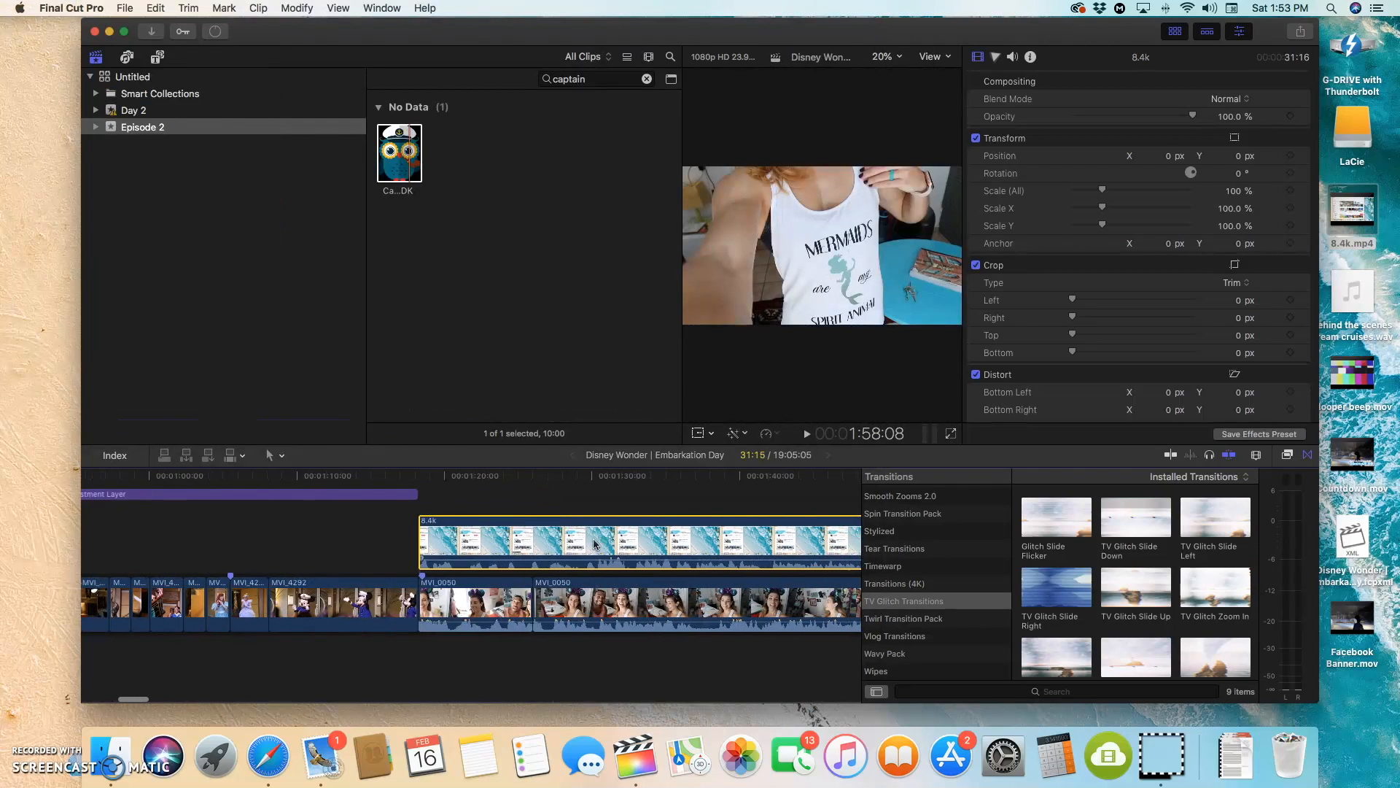
# Step: Cut the 8.4k clip at 1:29:15 and delete everything after the cut
pyautogui.click(433, 496)
pyautogui.moveTo(433, 481); pyautogui.dragTo(586, 490)
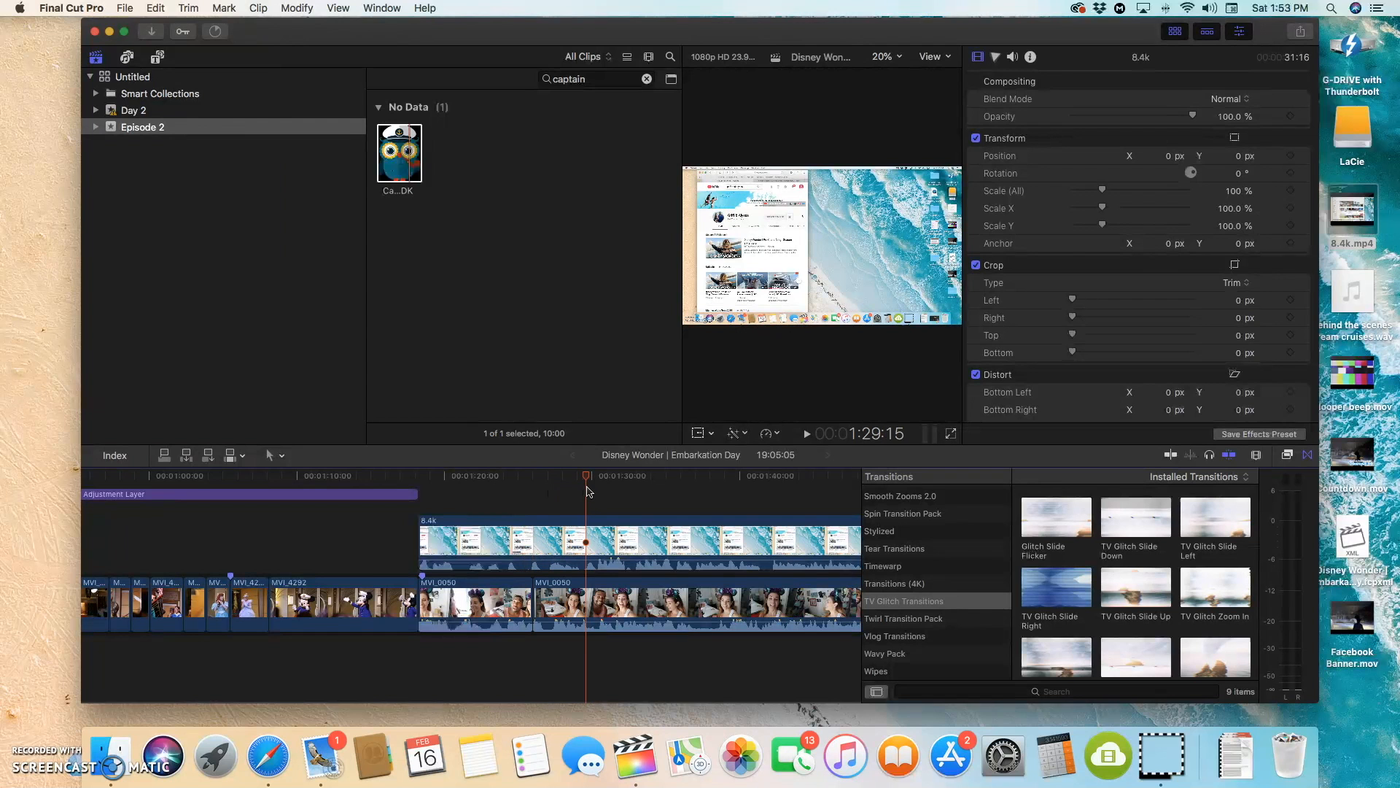
pyautogui.press('super+b')
pyautogui.click(635, 542)
pyautogui.press('Delete')
pyautogui.click(474, 539)
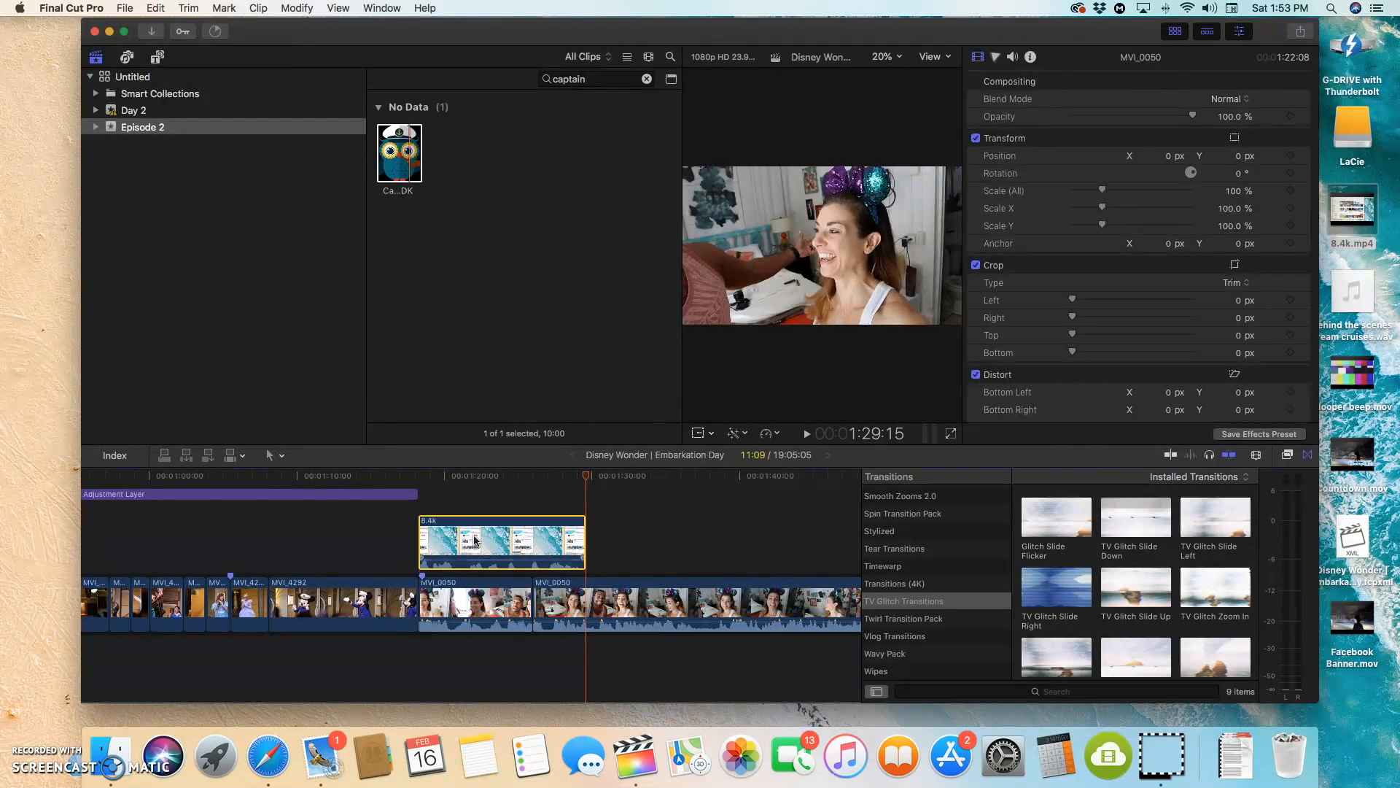
# Step: Enlarge the viewer and place the playhead at 1:19:14, near the start of the 8.4k clip
pyautogui.moveTo(569, 508); pyautogui.dragTo(503, 497)
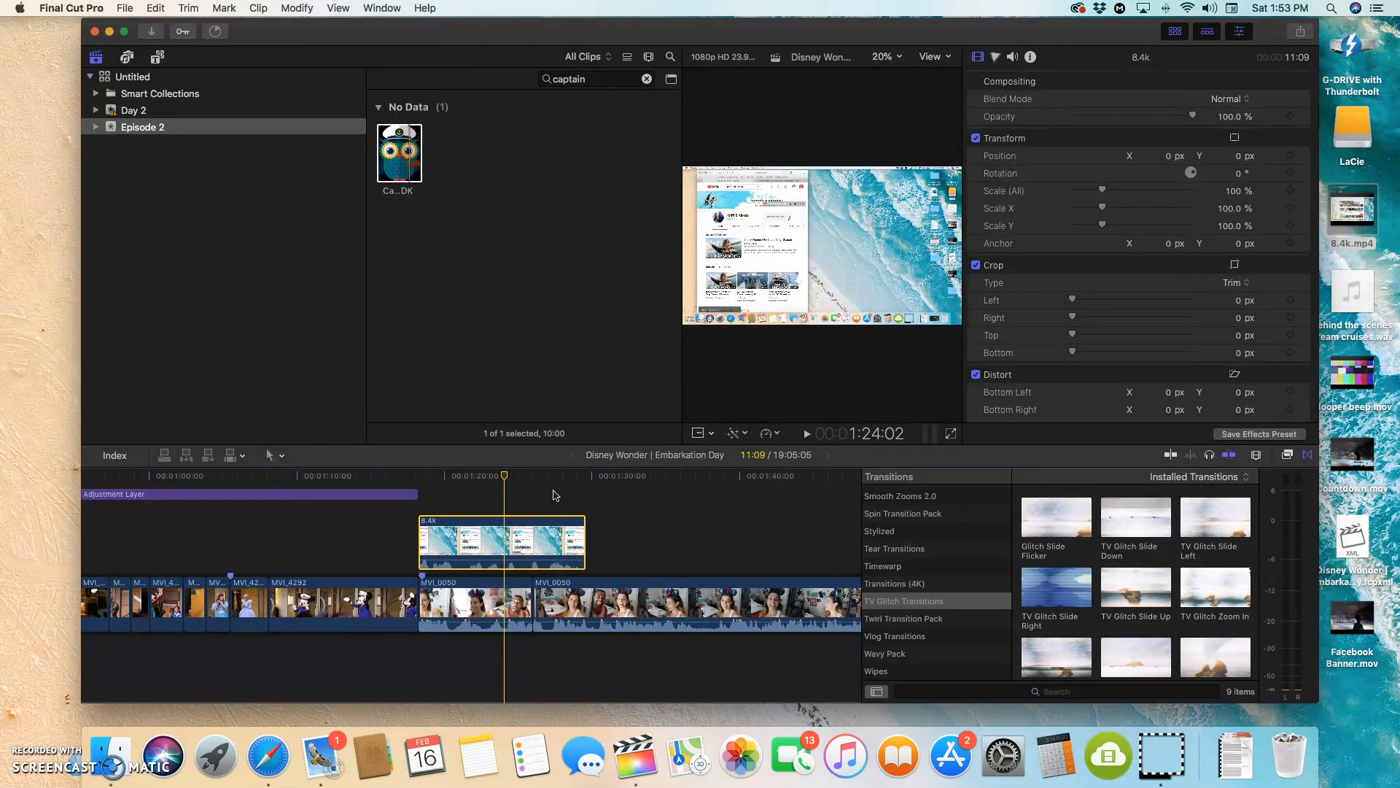
pyautogui.moveTo(675, 361); pyautogui.dragTo(380, 371)
pyautogui.moveTo(503, 478); pyautogui.dragTo(439, 496)
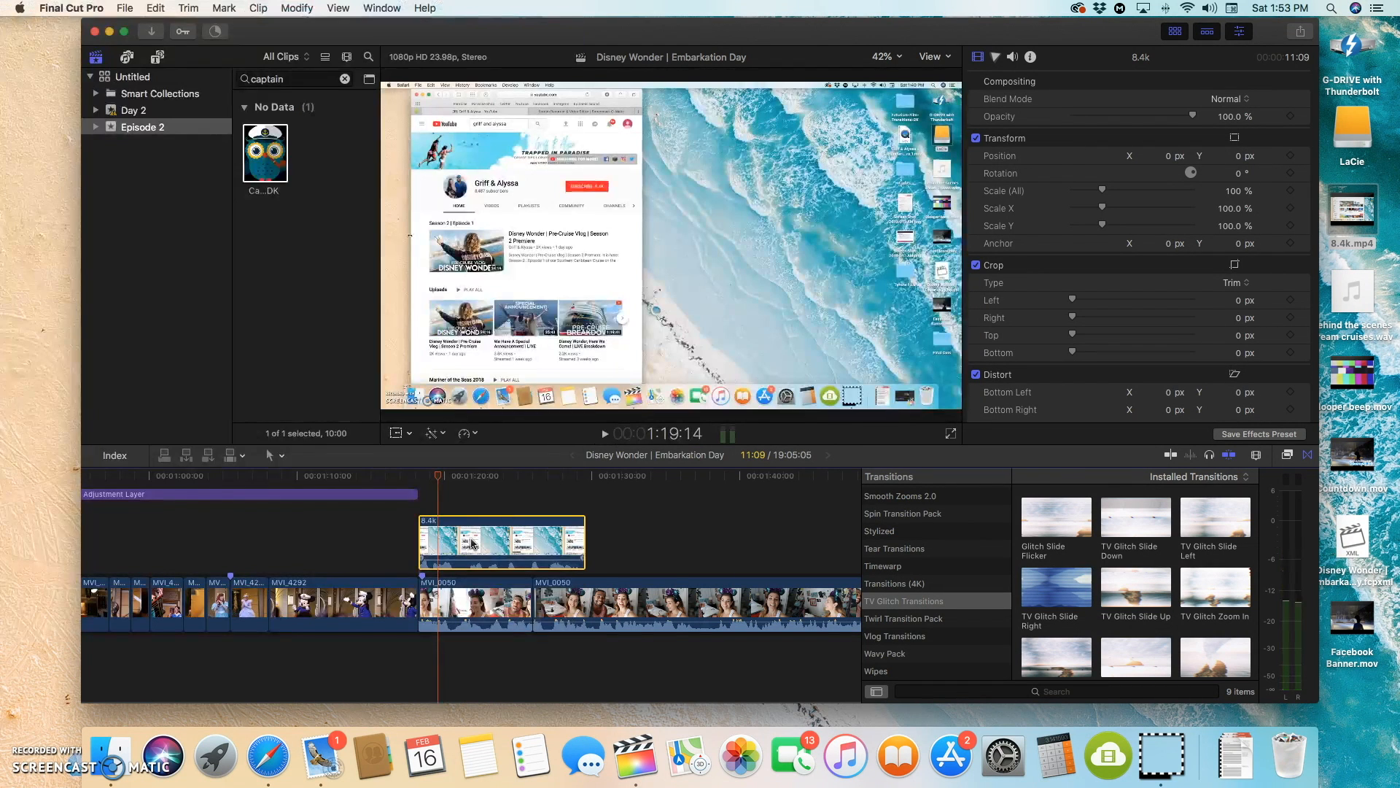
# Step: Detach the audio from the 8.4k clip and delete it
pyautogui.rightClick(473, 542)
pyautogui.click(514, 516)
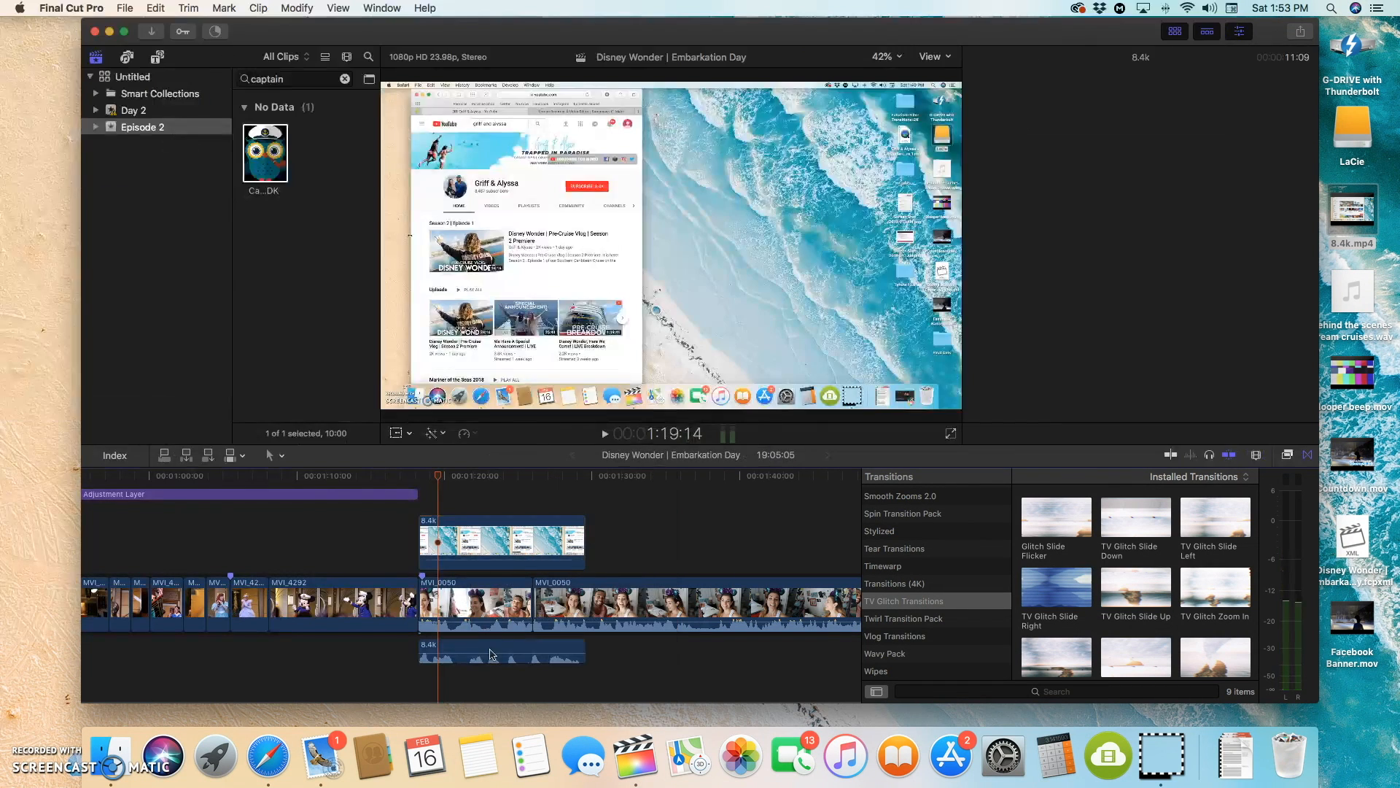
pyautogui.press('Delete')
# Step: Play the beginning of the 8.4k overlay and trim the clip's start to 1:20:10
pyautogui.moveTo(439, 477); pyautogui.dragTo(416, 481)
pyautogui.press('space')
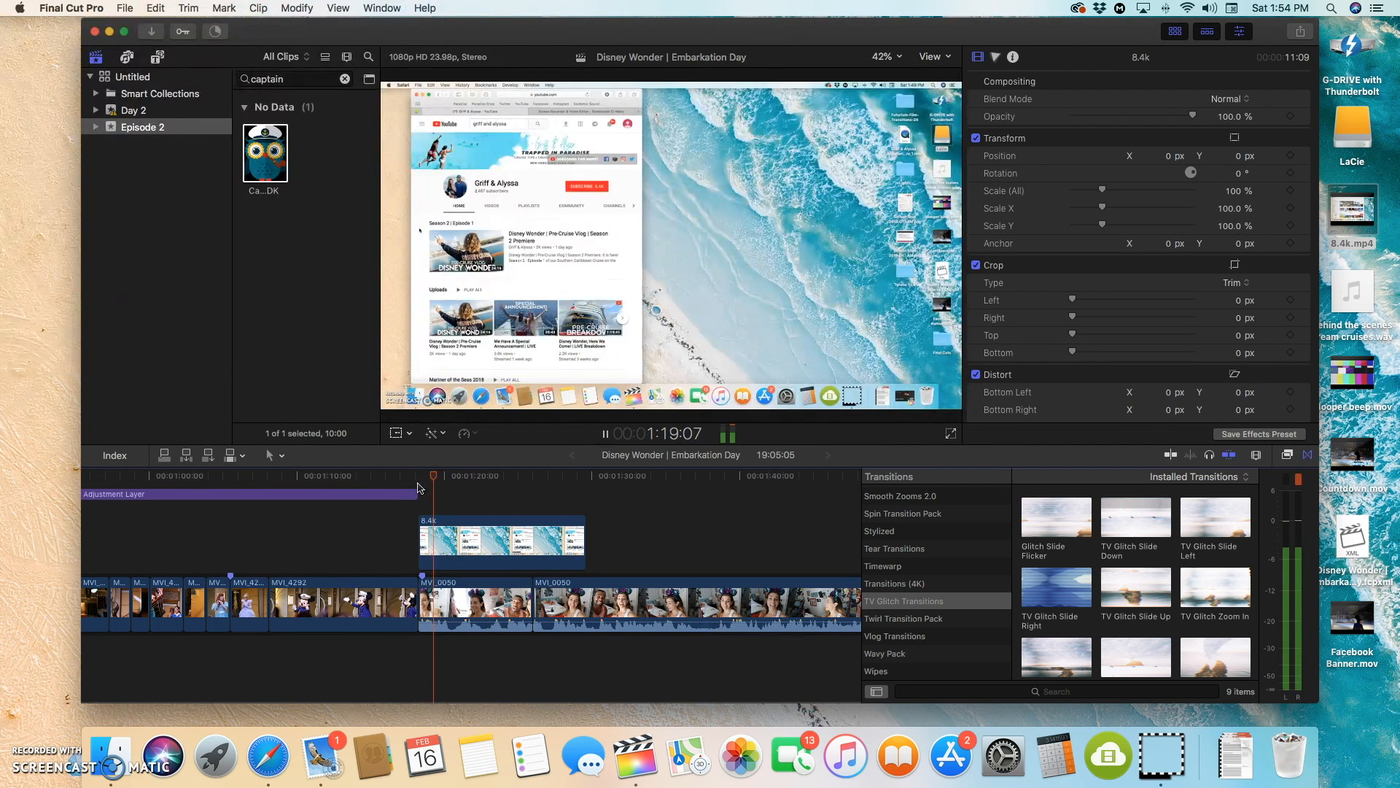
pyautogui.press('space')
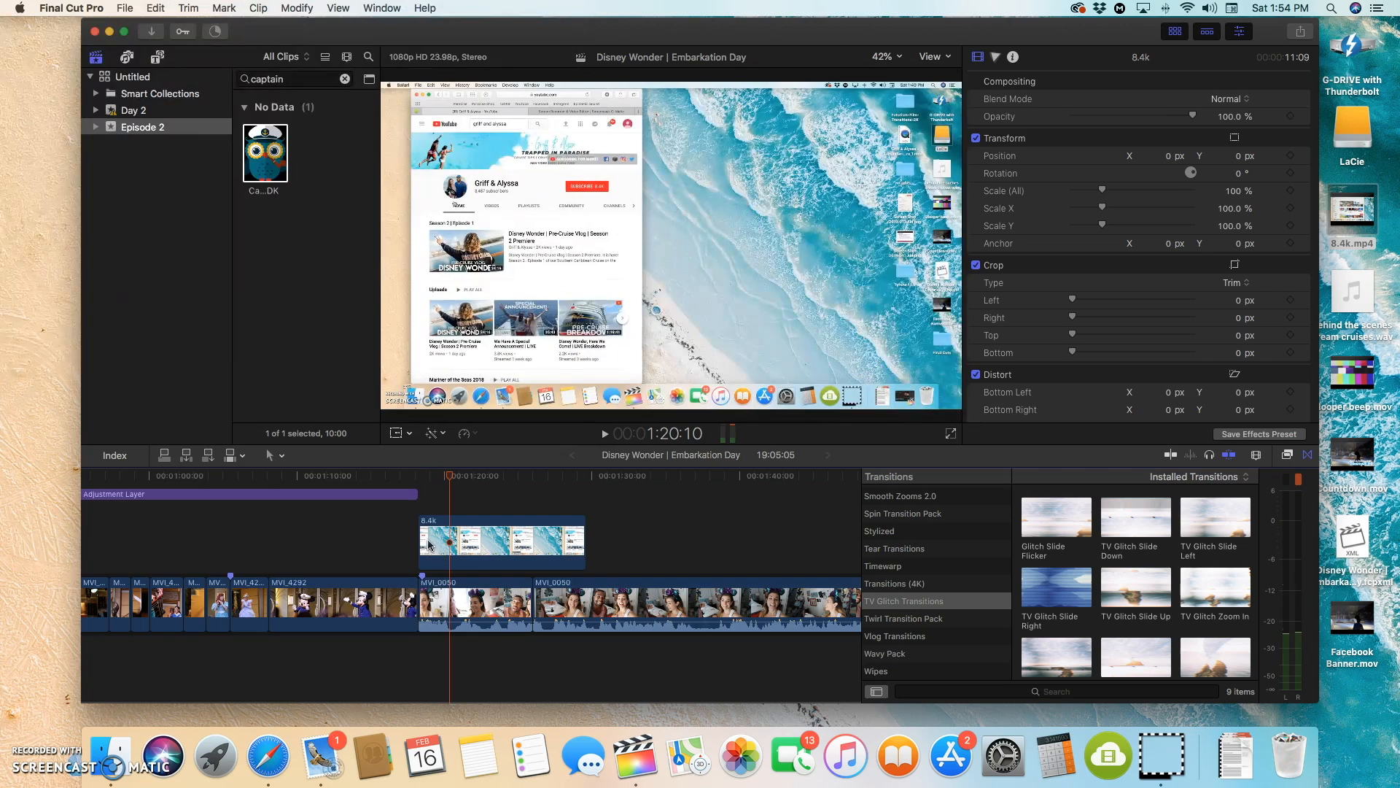
pyautogui.moveTo(423, 530); pyautogui.dragTo(453, 522)
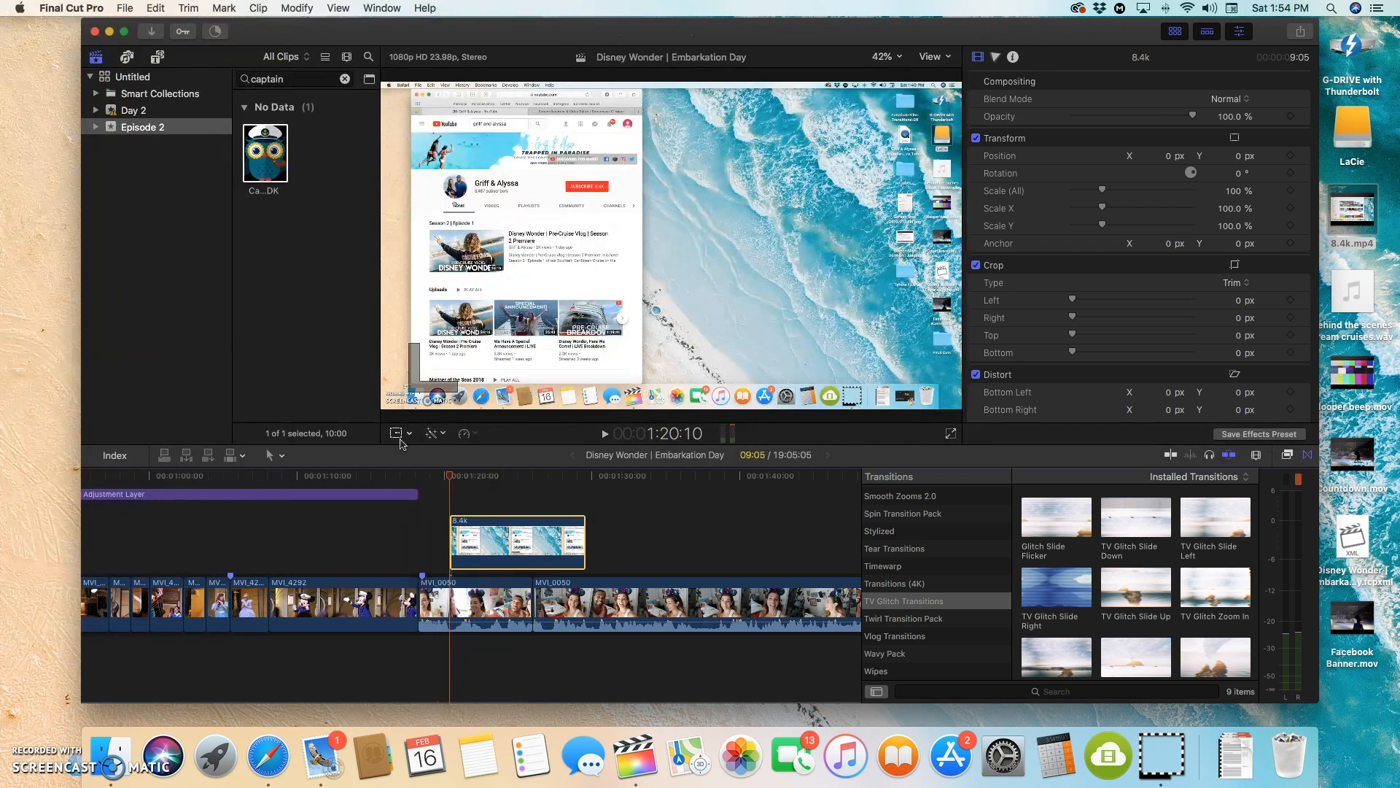
# Step: Trim-crop the 8.4k picture to the channel name and subscribe strip: left 190.3, right 1104.1, top 292.7, bottom 688.7 px
pyautogui.click(398, 437)
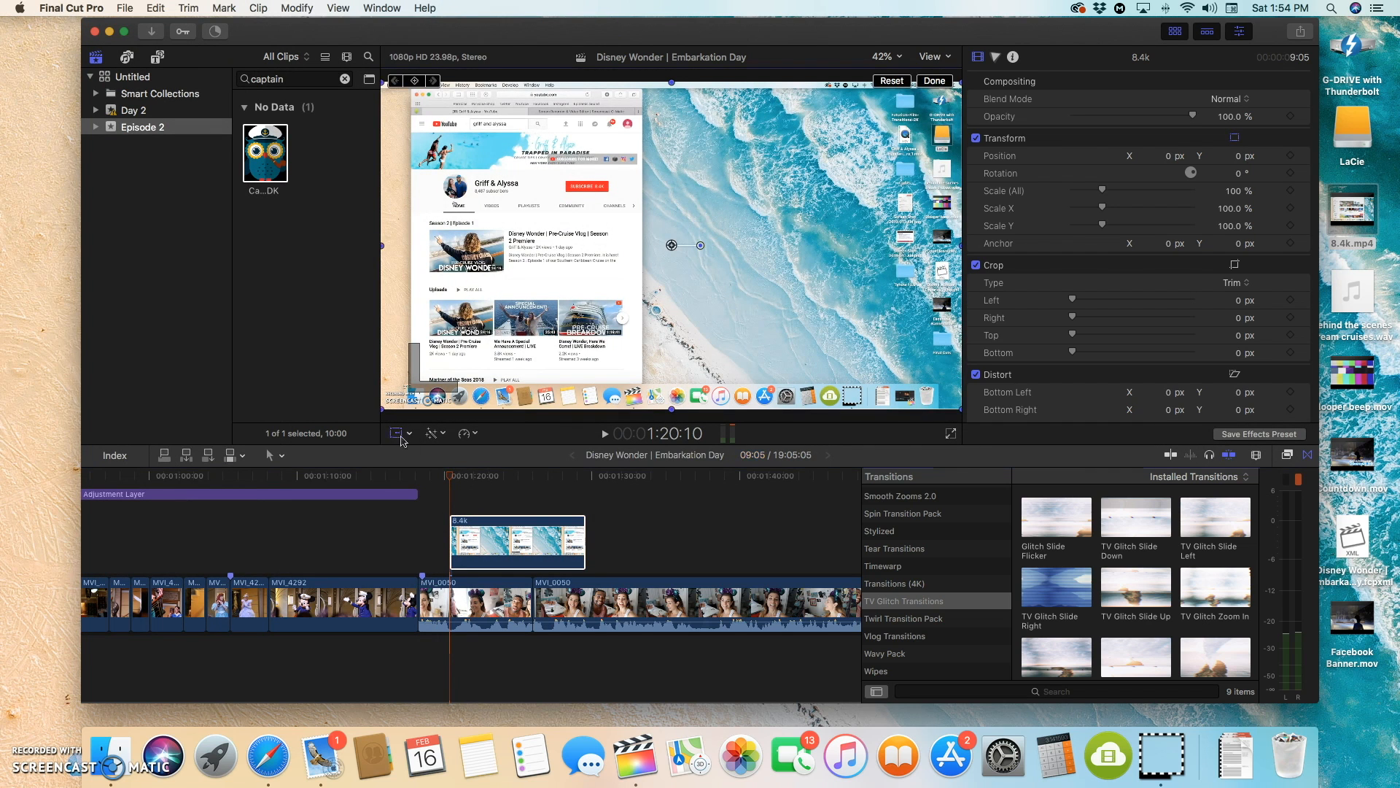
pyautogui.click(409, 434)
pyautogui.click(425, 469)
pyautogui.moveTo(671, 76); pyautogui.dragTo(665, 172)
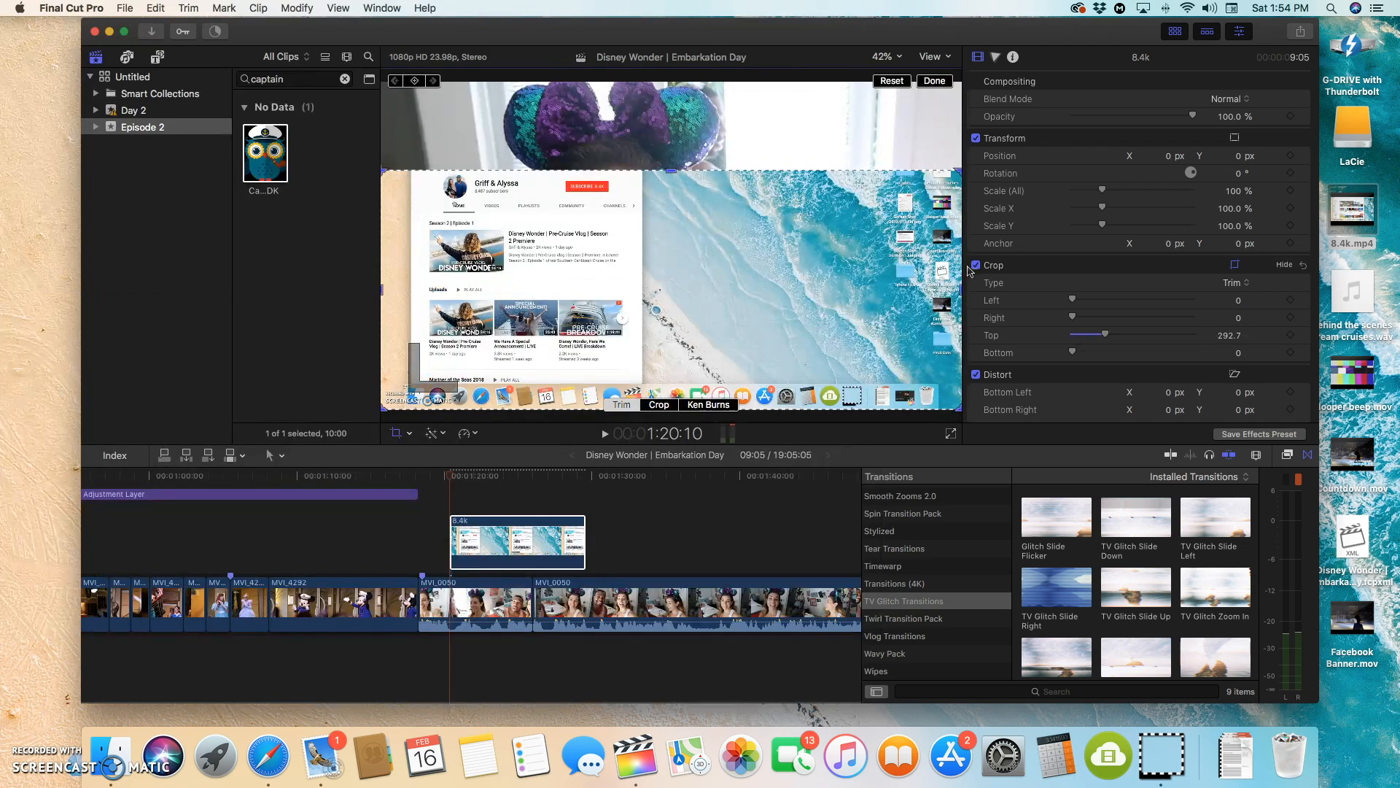
pyautogui.moveTo(960, 293); pyautogui.dragTo(623, 288)
pyautogui.moveTo(380, 295); pyautogui.dragTo(429, 295)
pyautogui.moveTo(524, 399); pyautogui.dragTo(535, 212)
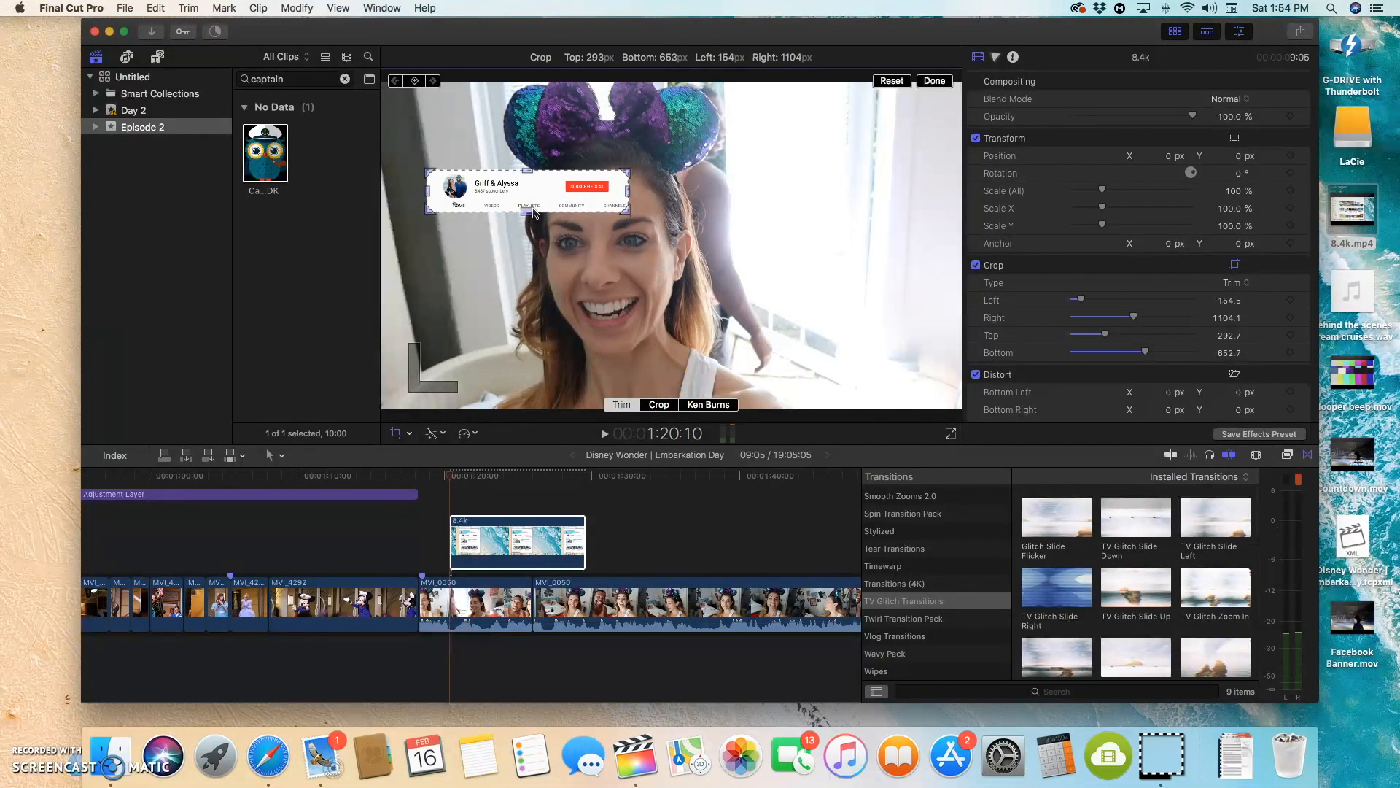
pyautogui.moveTo(533, 212); pyautogui.dragTo(536, 203)
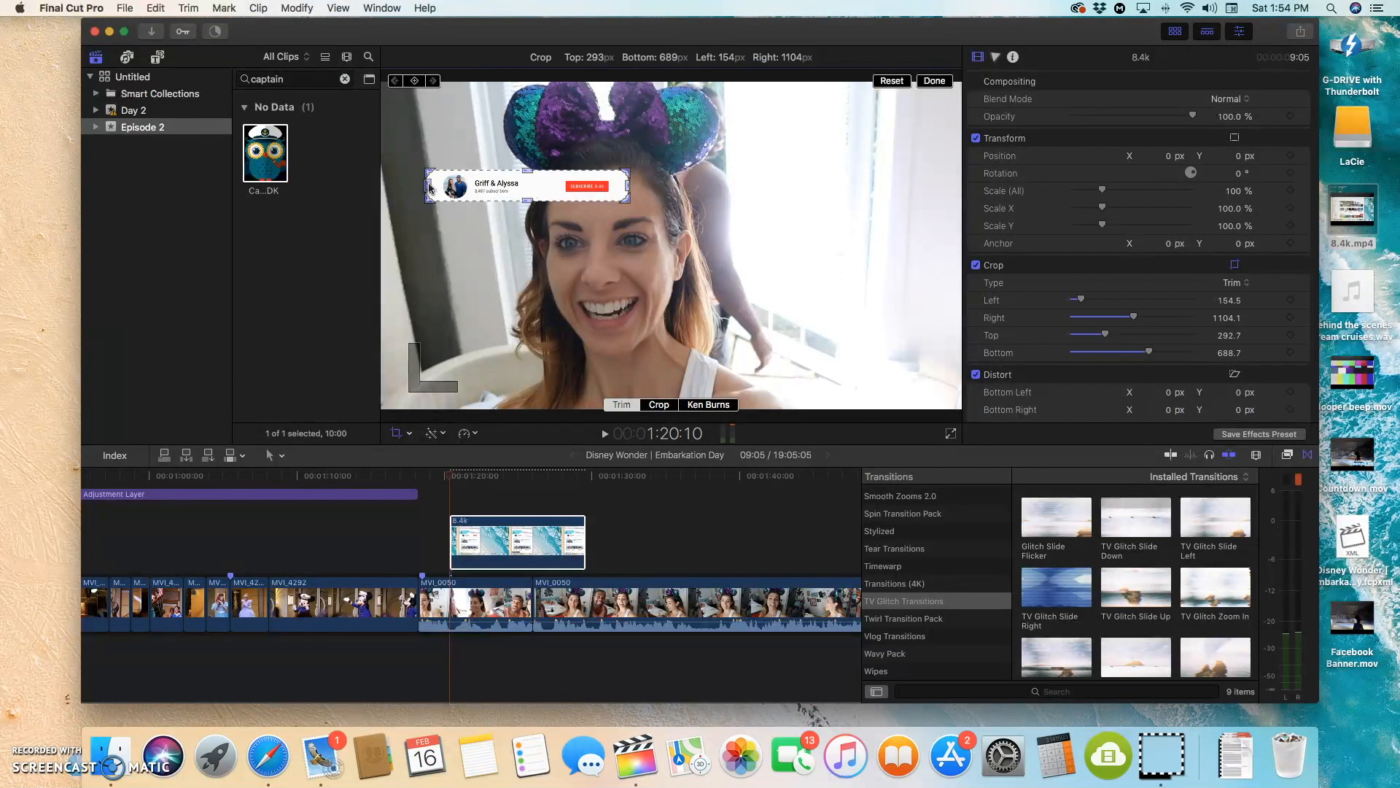
pyautogui.moveTo(438, 187); pyautogui.dragTo(440, 187)
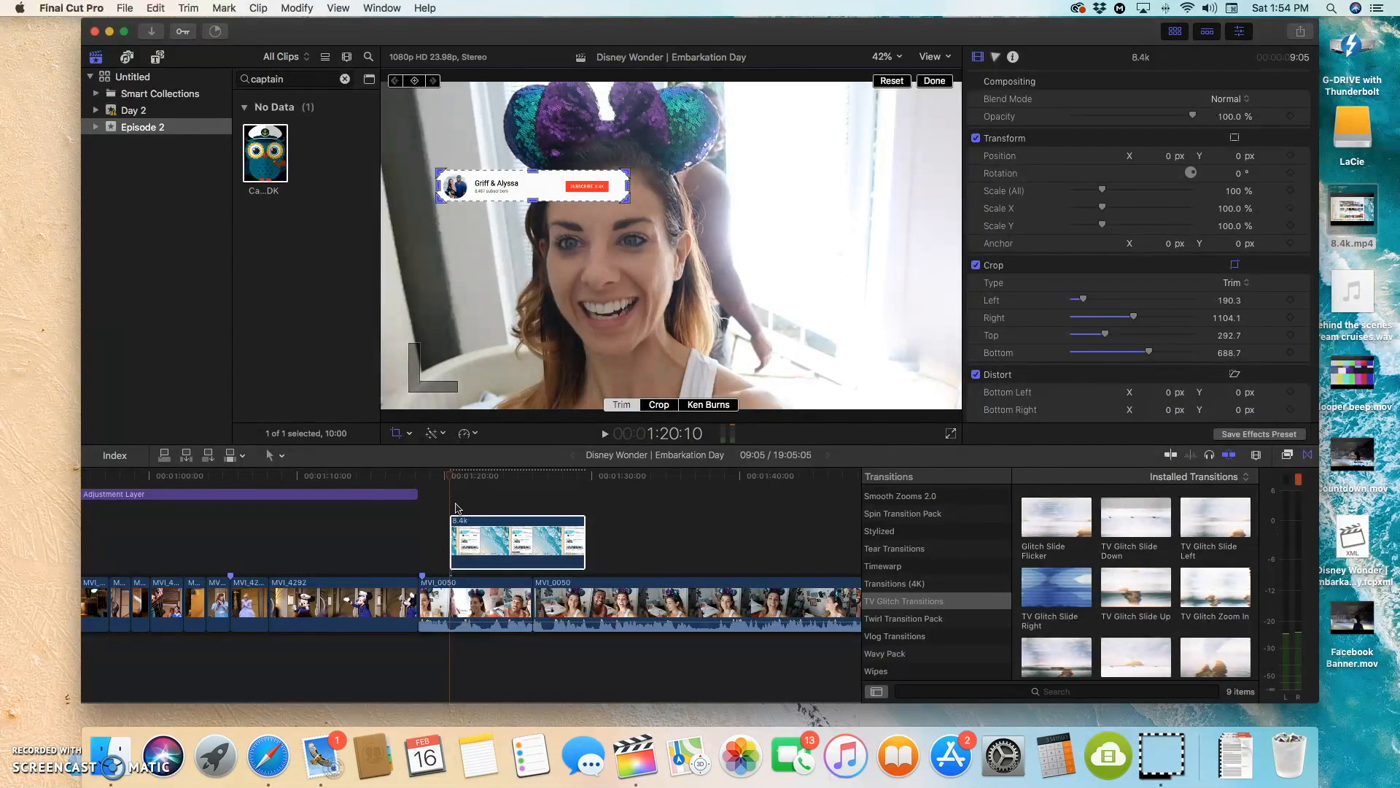
# Step: Refine the crop with the playhead at 1:24:23 to right 1060.7, top 294.3 and bottom 654.4 px, and finish cropping
pyautogui.moveTo(452, 479); pyautogui.dragTo(519, 487)
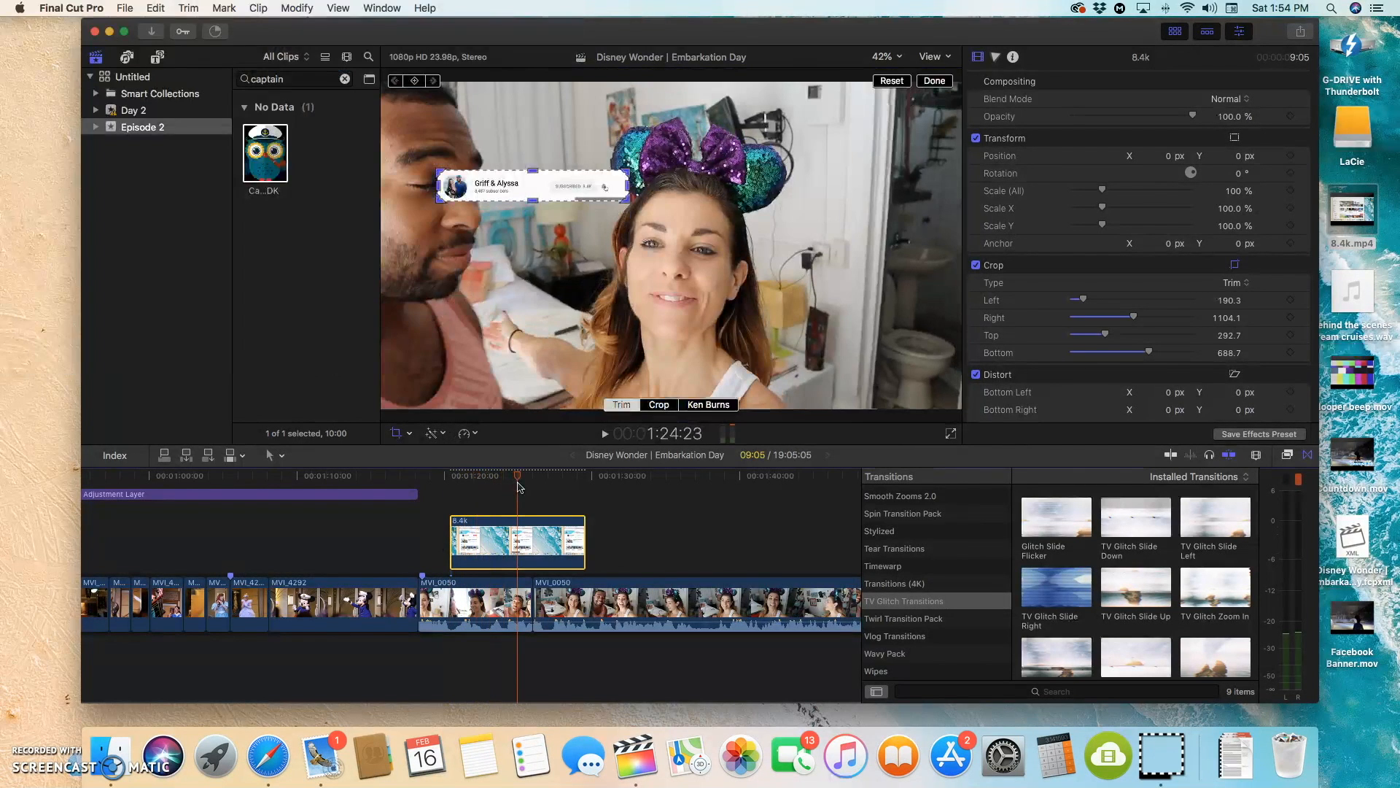
pyautogui.moveTo(632, 190); pyautogui.dragTo(614, 194)
pyautogui.moveTo(524, 172); pyautogui.dragTo(531, 213)
pyautogui.moveTo(615, 196); pyautogui.dragTo(643, 193)
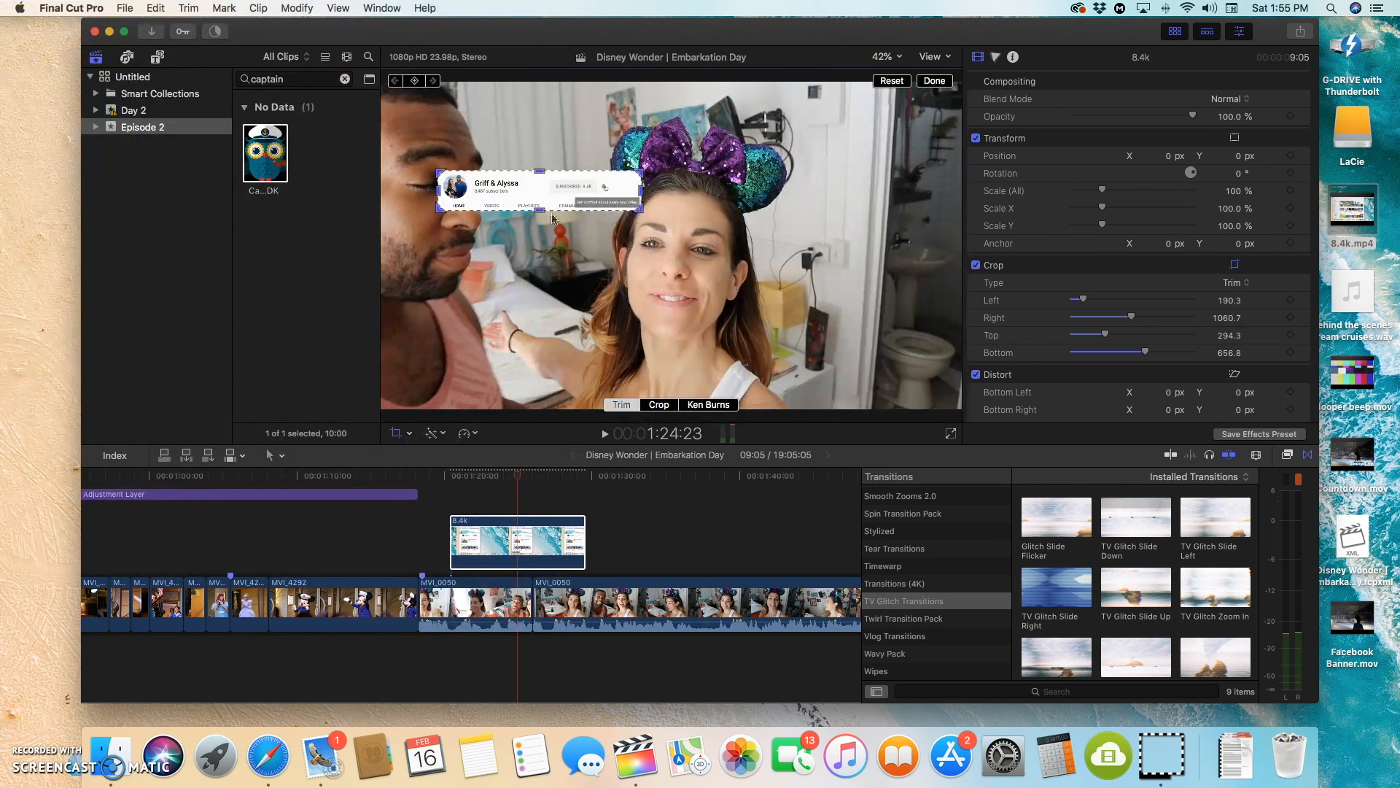
pyautogui.moveTo(539, 213); pyautogui.dragTo(542, 214)
pyautogui.moveTo(515, 478); pyautogui.dragTo(591, 498)
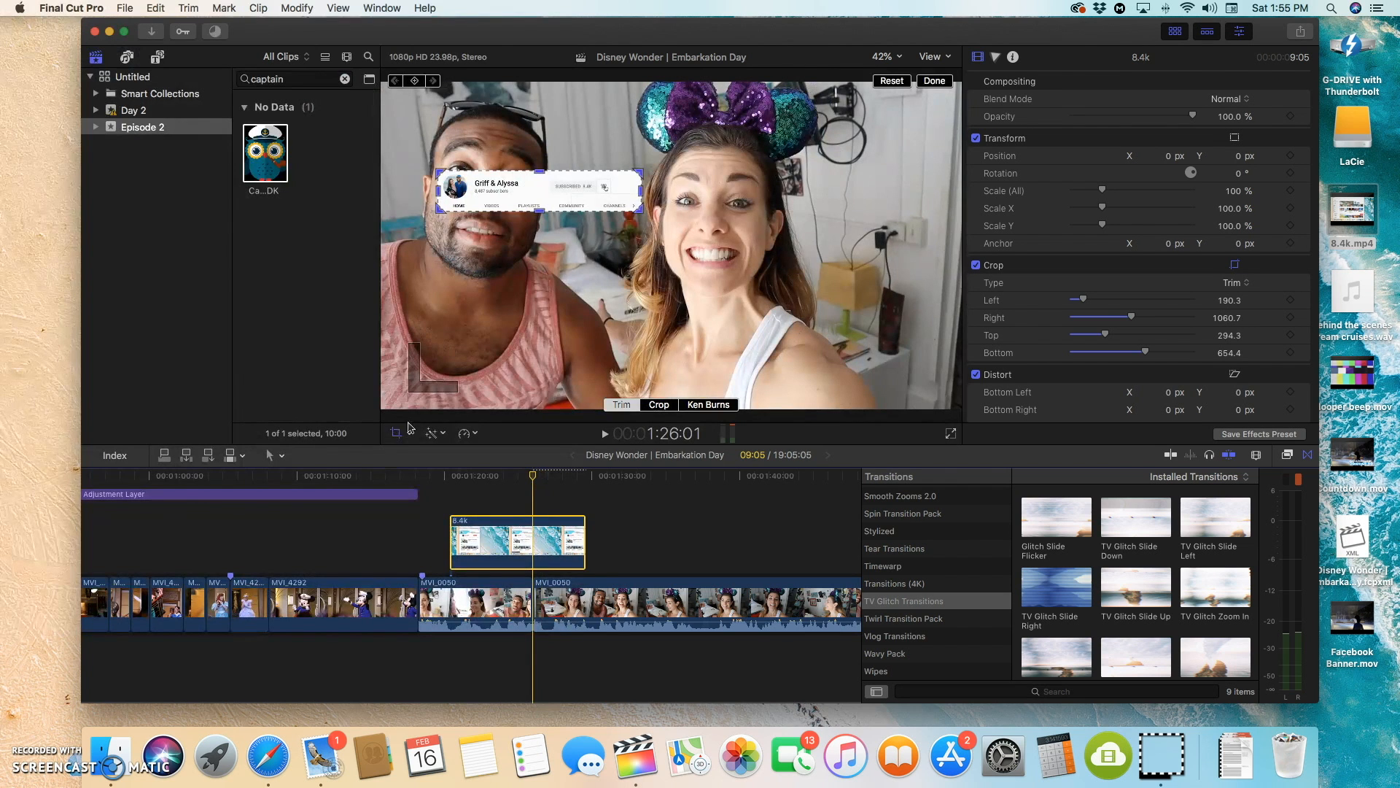
pyautogui.click(396, 433)
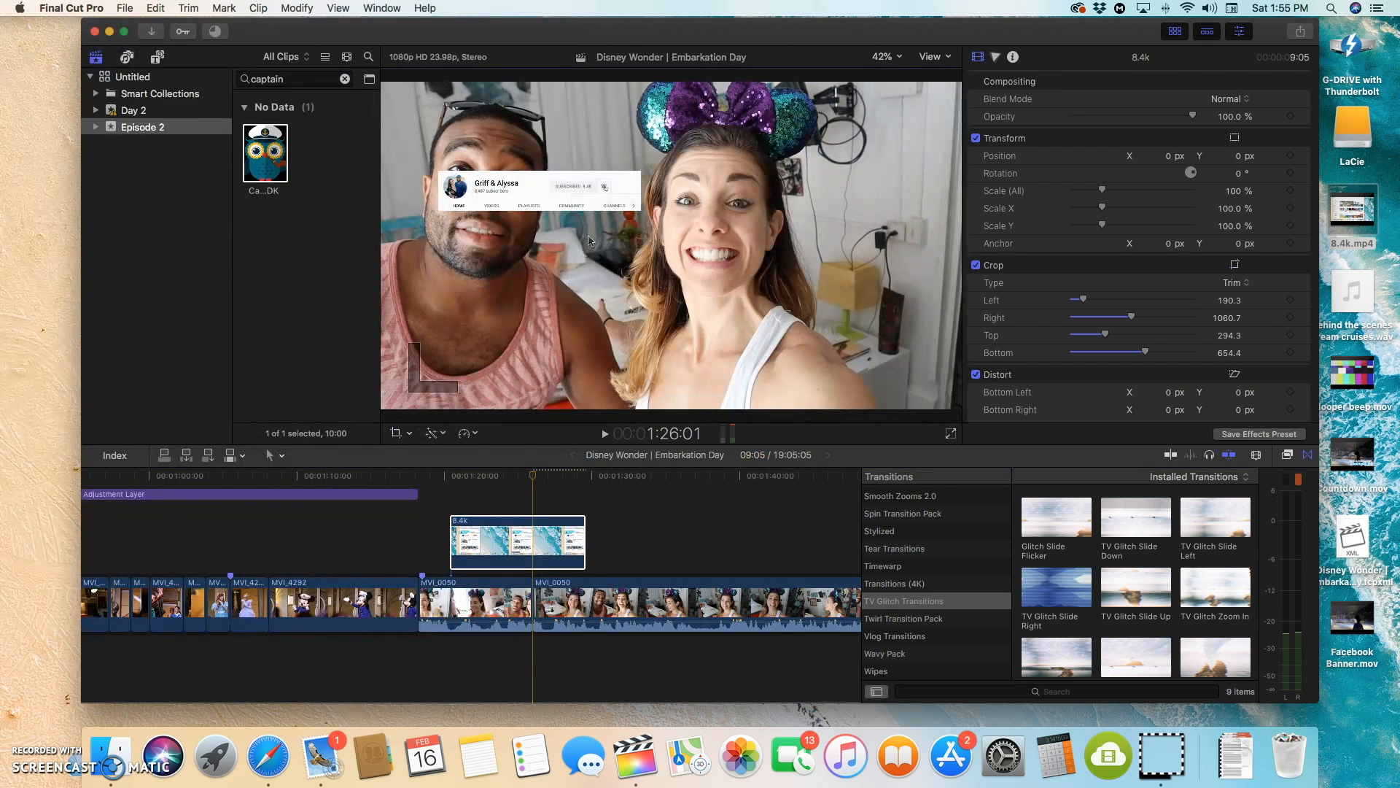
# Step: Scale the cropped 8.4k overlay to 137% at position X 198.2, Y -623.6 px, and play it back
pyautogui.moveTo(1170, 158); pyautogui.dragTo(1242, 158)
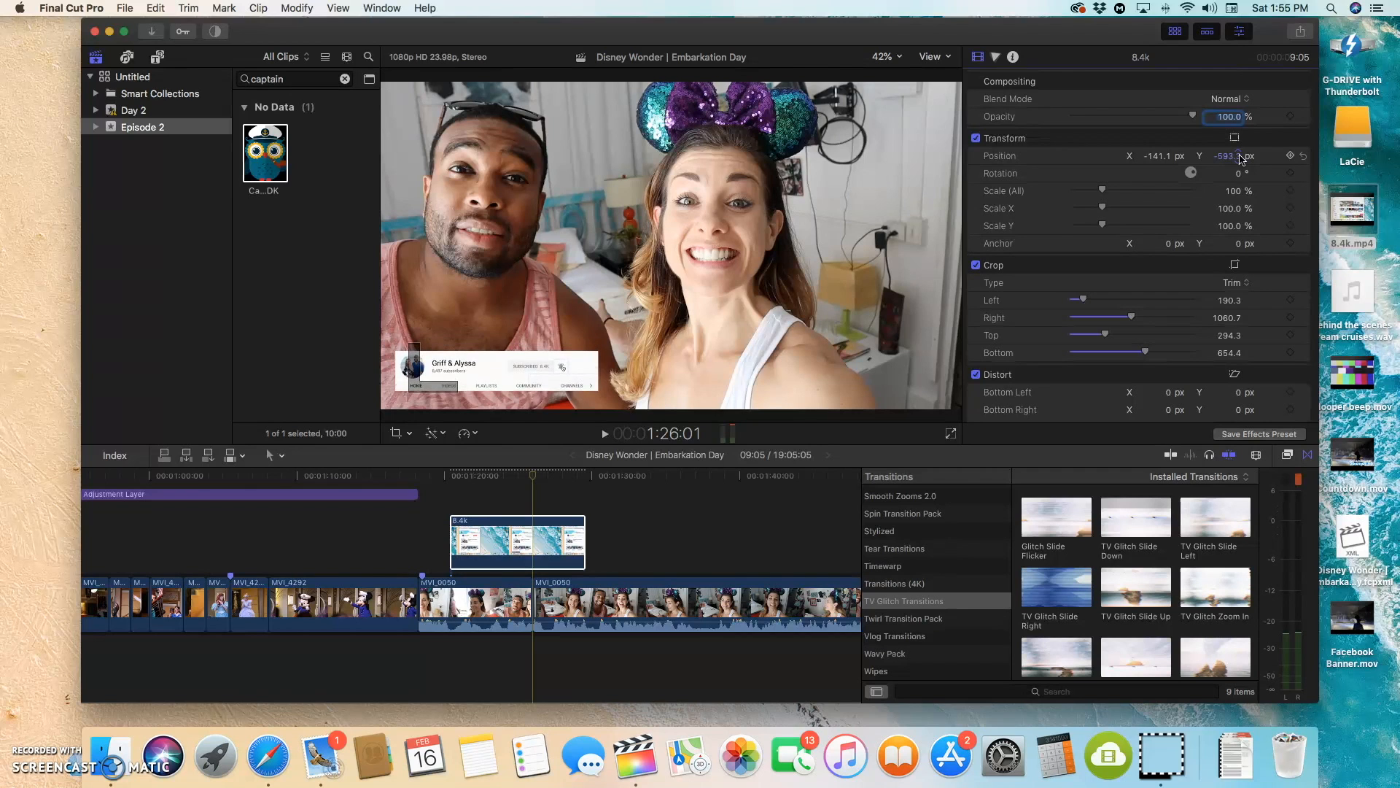
pyautogui.moveTo(1105, 193); pyautogui.dragTo(1226, 162)
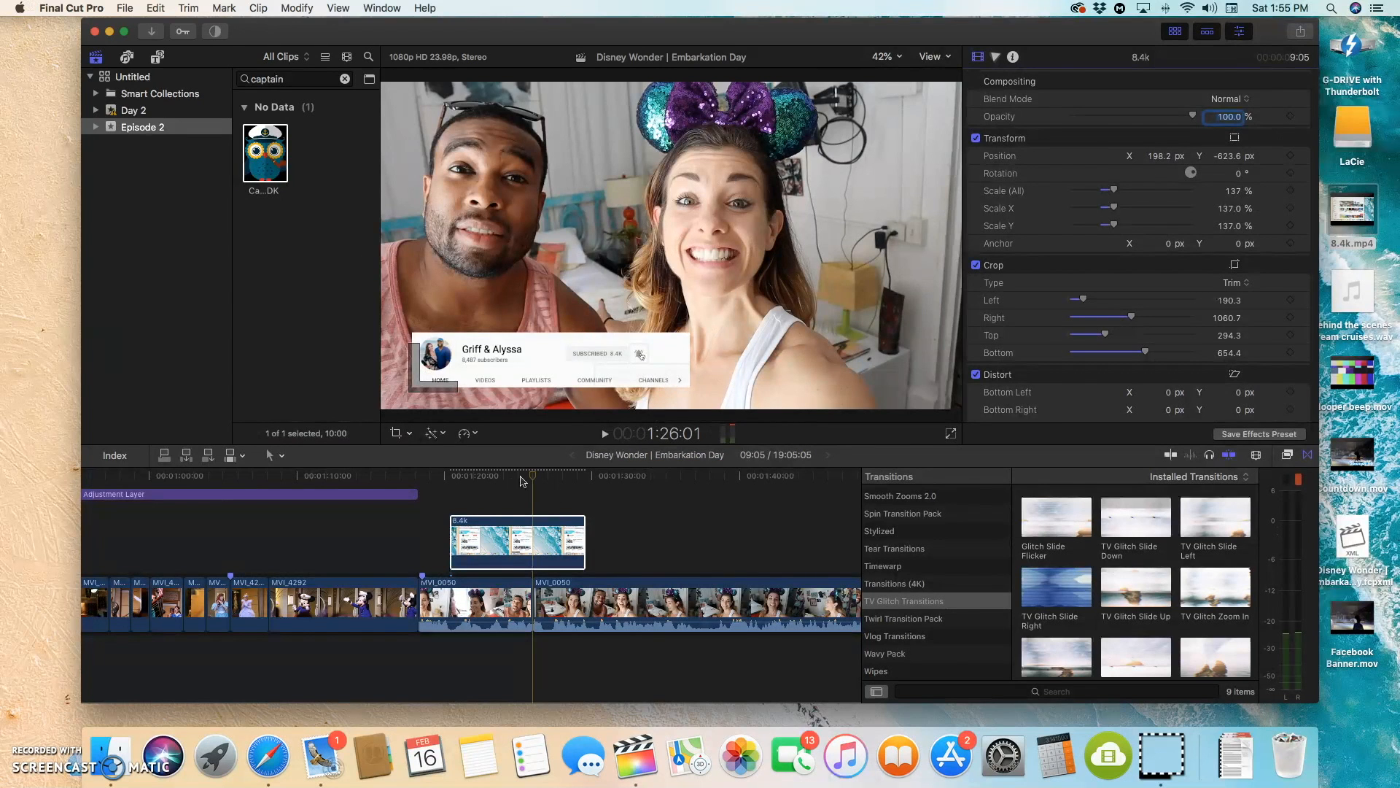
pyautogui.press('space')
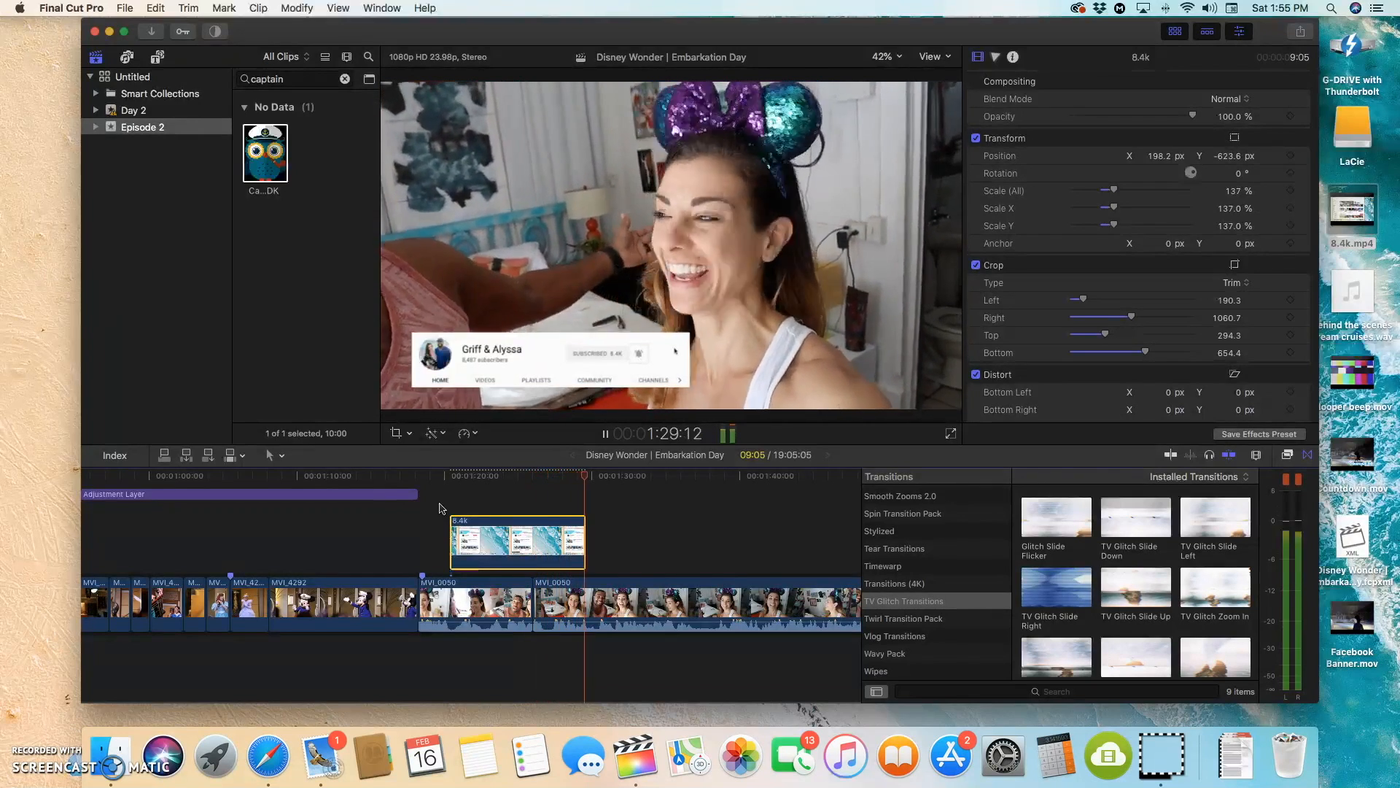
pyautogui.press('space')
# Step: Try narrowing the 8.4k overlay with a Scale X of about 79% at 1:25:11, and undo it
pyautogui.moveTo(584, 482); pyautogui.dragTo(524, 508)
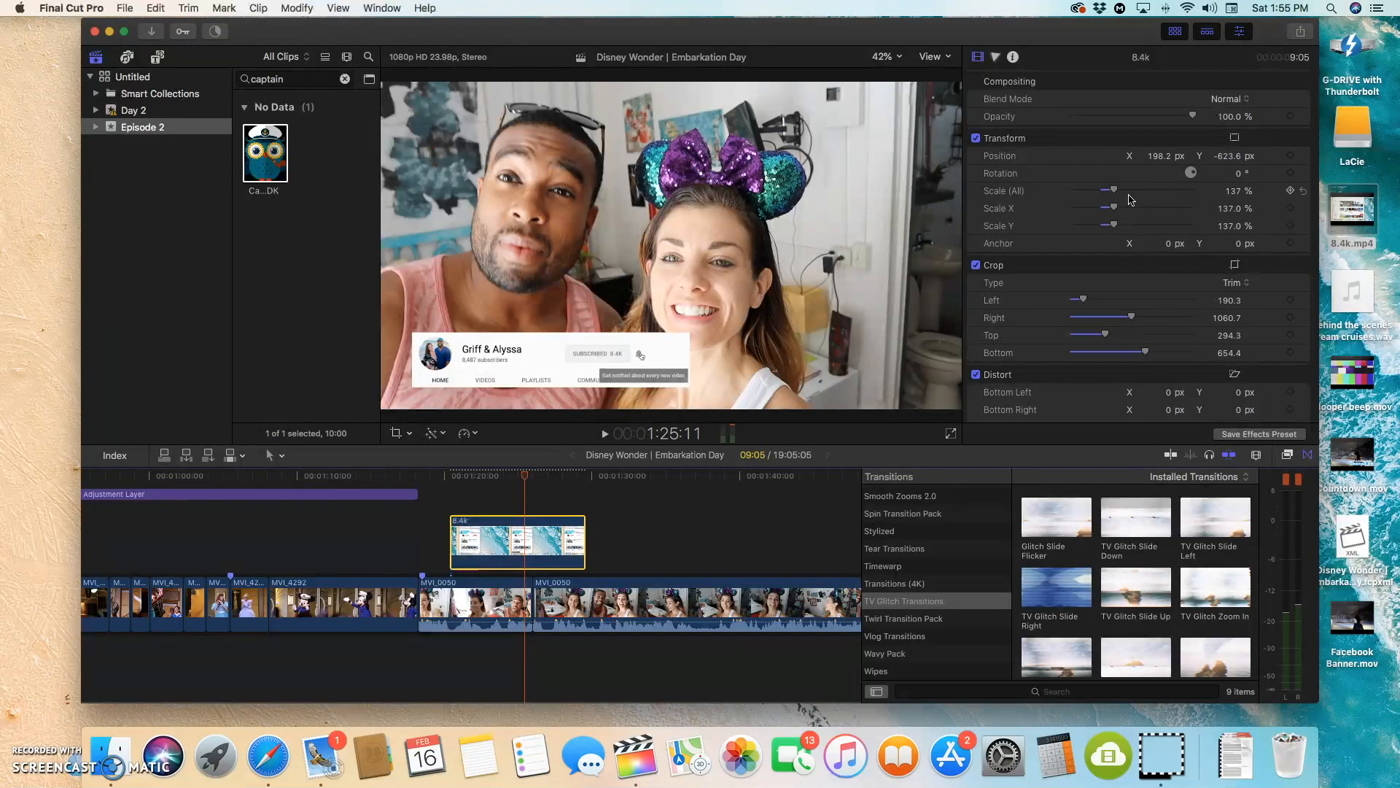
pyautogui.moveTo(1116, 208); pyautogui.dragTo(1102, 213)
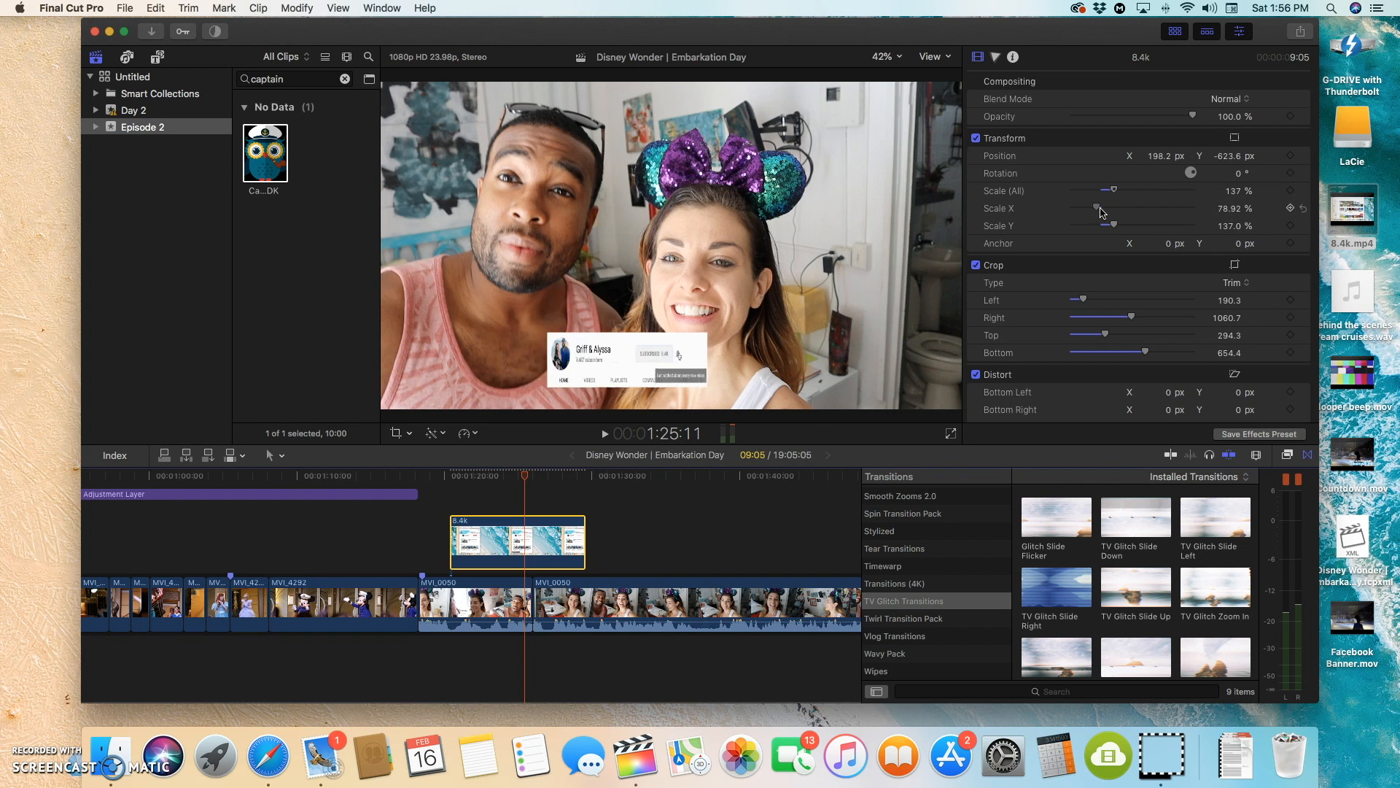
pyautogui.press('super+z')
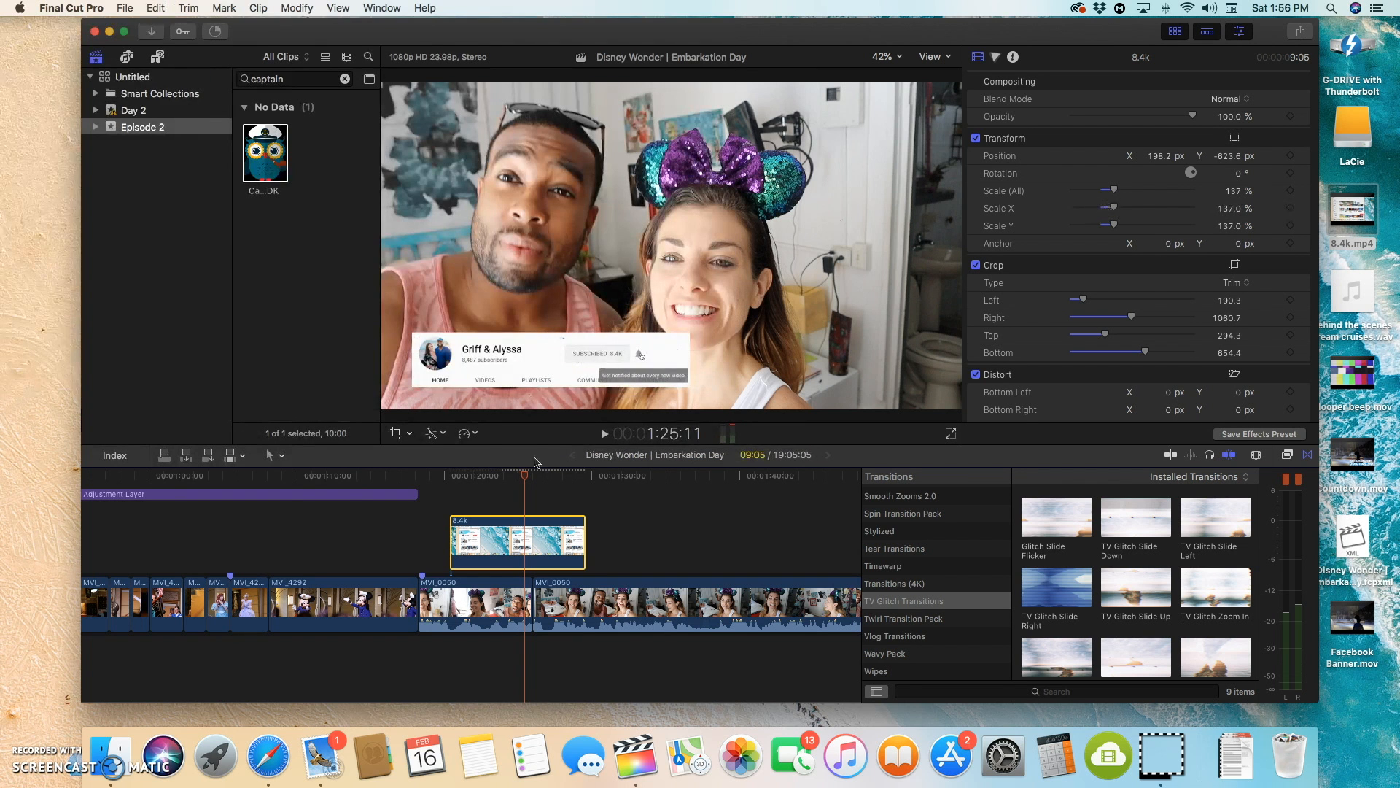
# Step: Move the 8.4k clip to start at about 1:19:13 and add the Glitch 01 title above it, spanning the same length
pyautogui.moveTo(501, 547); pyautogui.dragTo(494, 549)
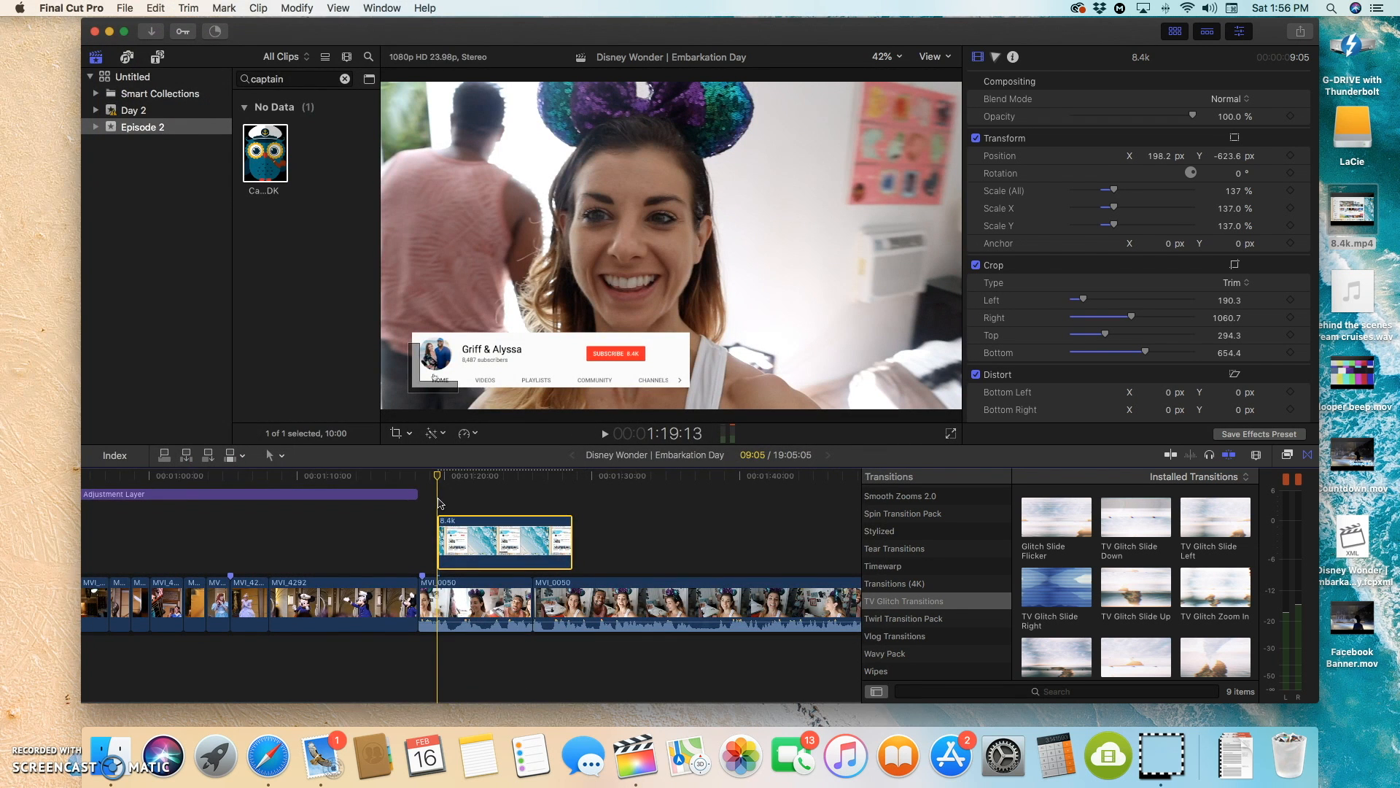
pyautogui.click(155, 58)
pyautogui.scroll(1, 150, 146)
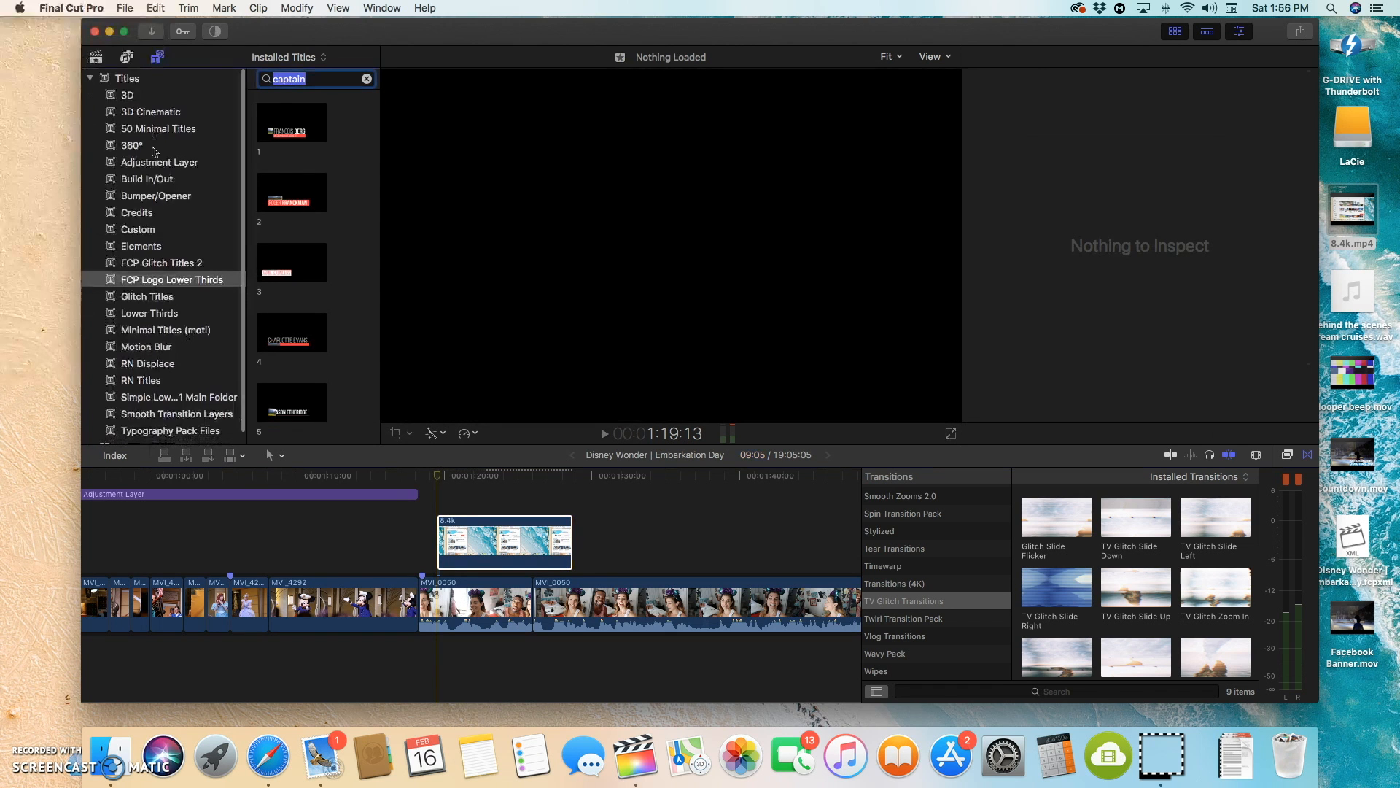
pyautogui.click(147, 263)
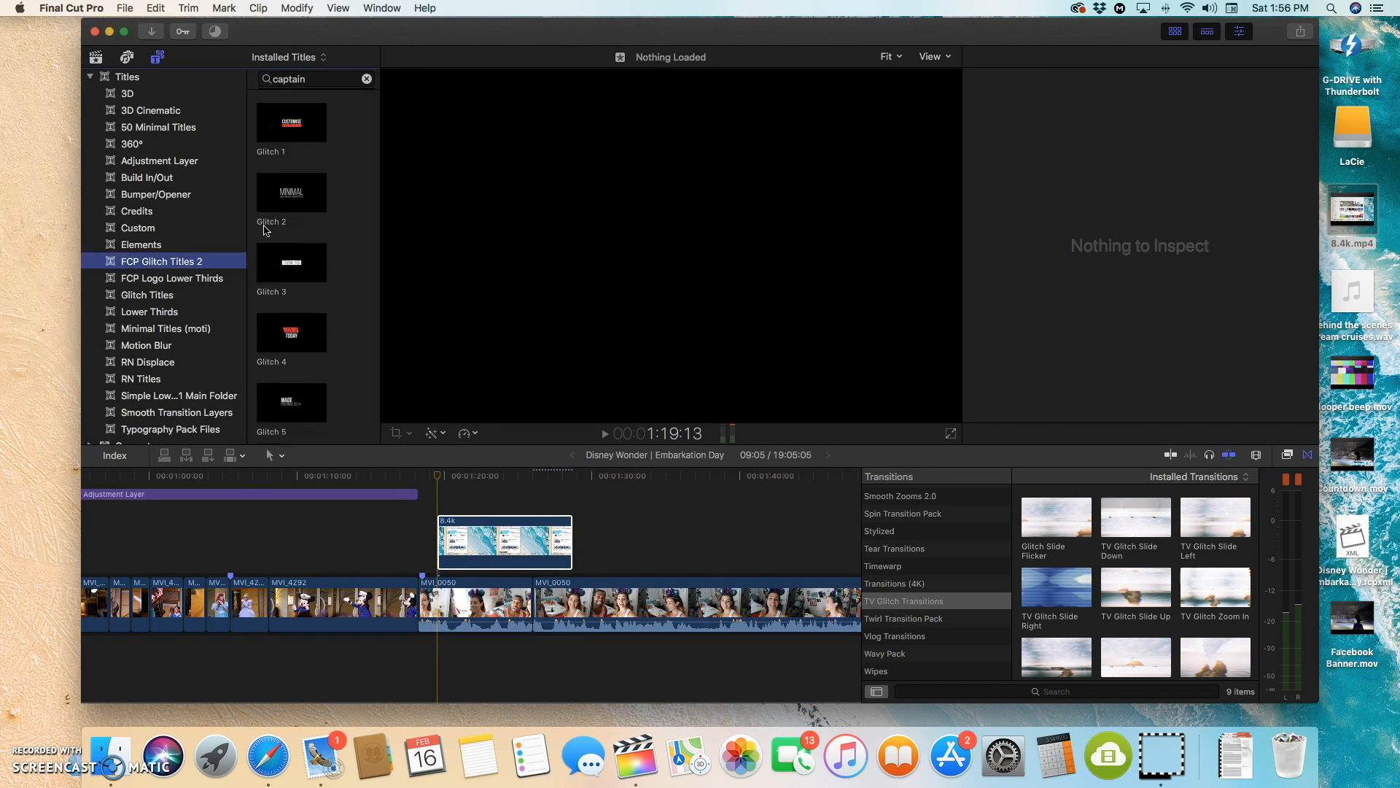
pyautogui.click(148, 279)
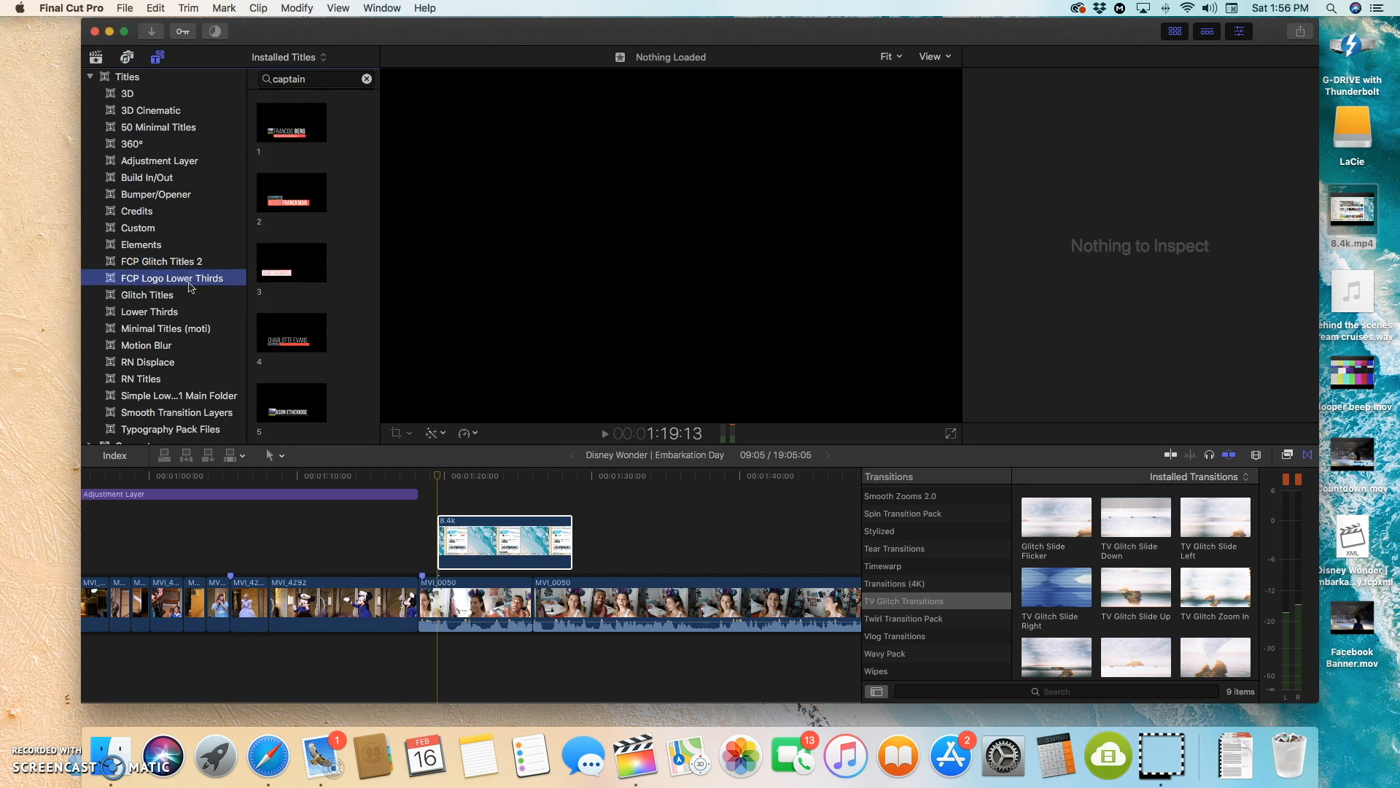
pyautogui.click(160, 295)
pyautogui.moveTo(278, 137); pyautogui.dragTo(569, 500)
pyautogui.click(525, 503)
# Step: Place the playhead at 1:22:08 and shift the Glitch 01 title horizontally with an X offset of -35.6 px
pyautogui.moveTo(435, 482); pyautogui.dragTo(478, 482)
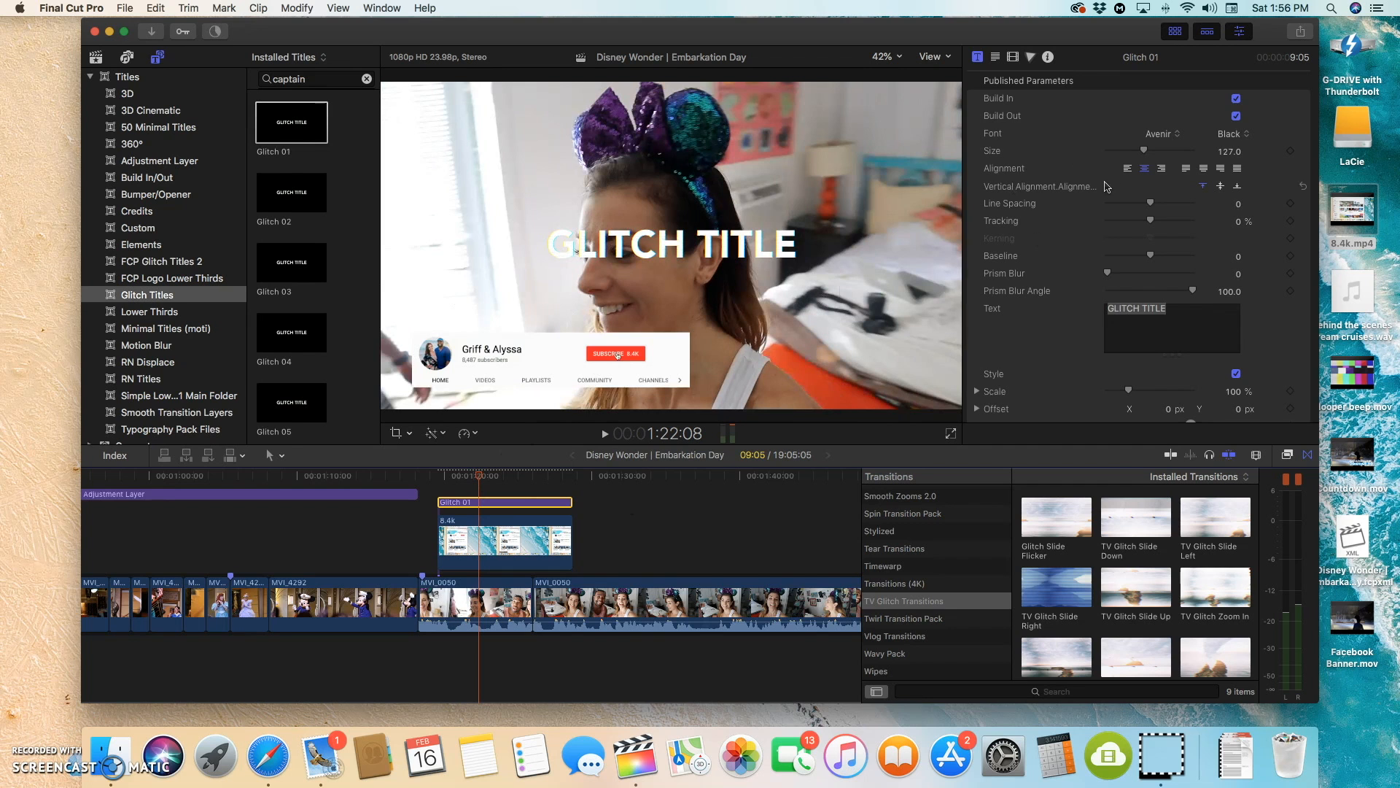
pyautogui.click(996, 58)
pyautogui.scroll(-5, 1160, 278)
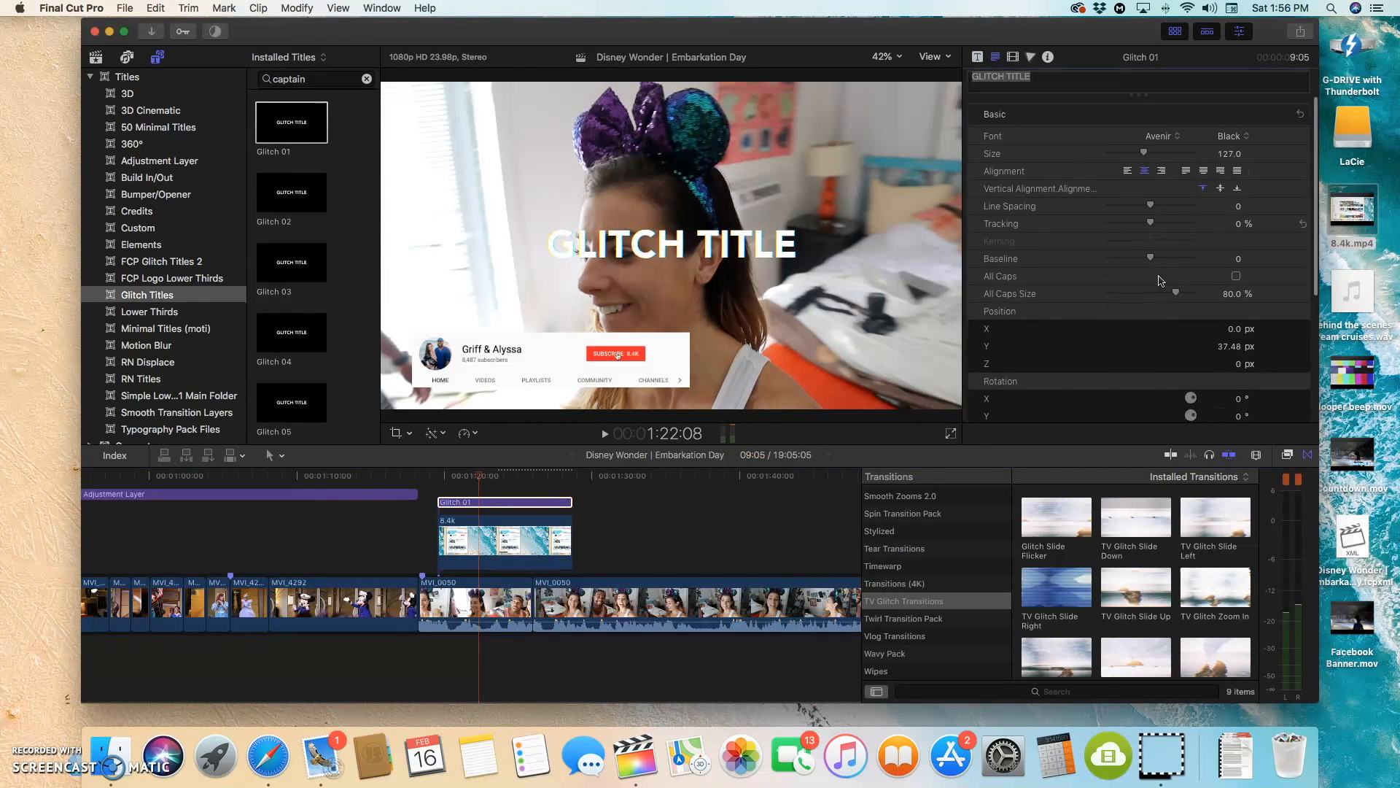
pyautogui.scroll(5, 1161, 278)
pyautogui.click(977, 56)
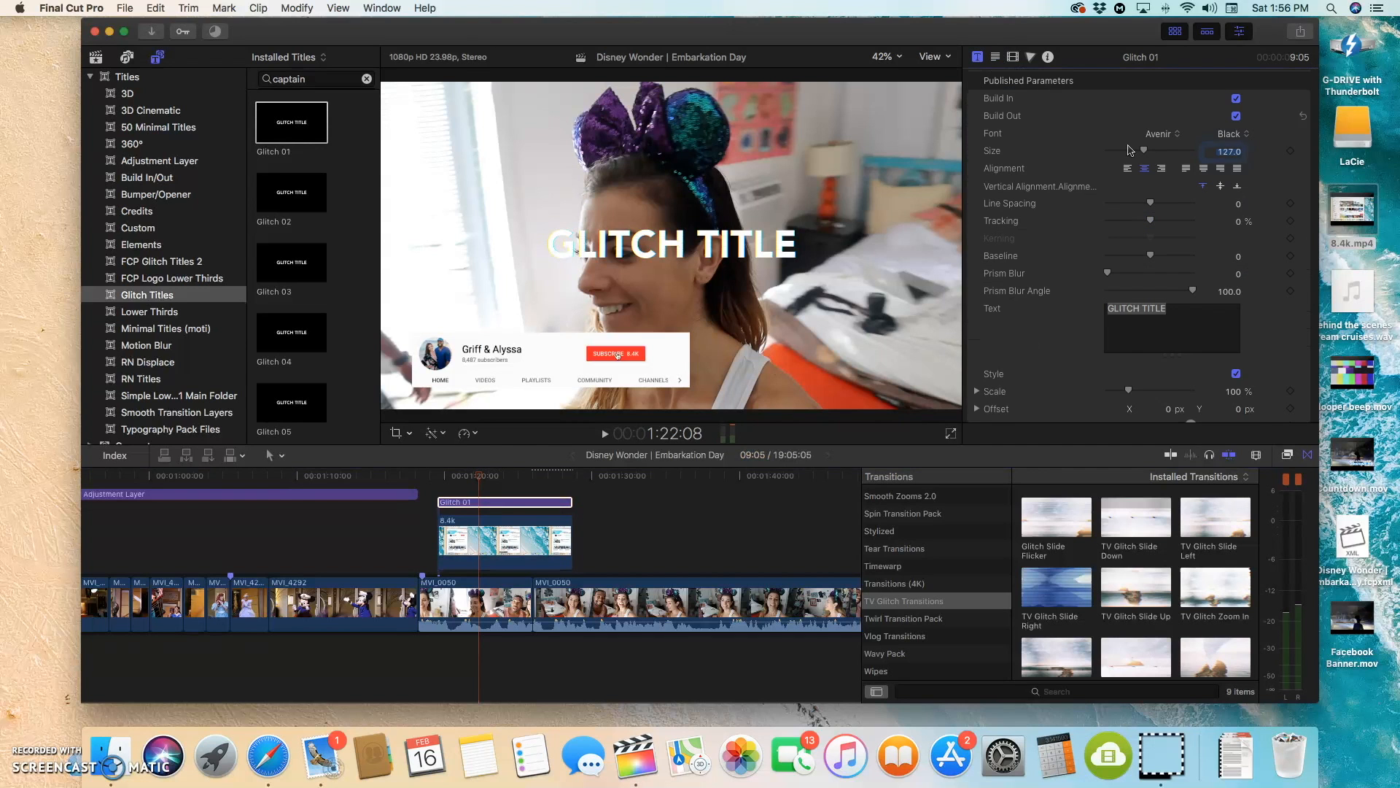
pyautogui.scroll(-3, 1227, 232)
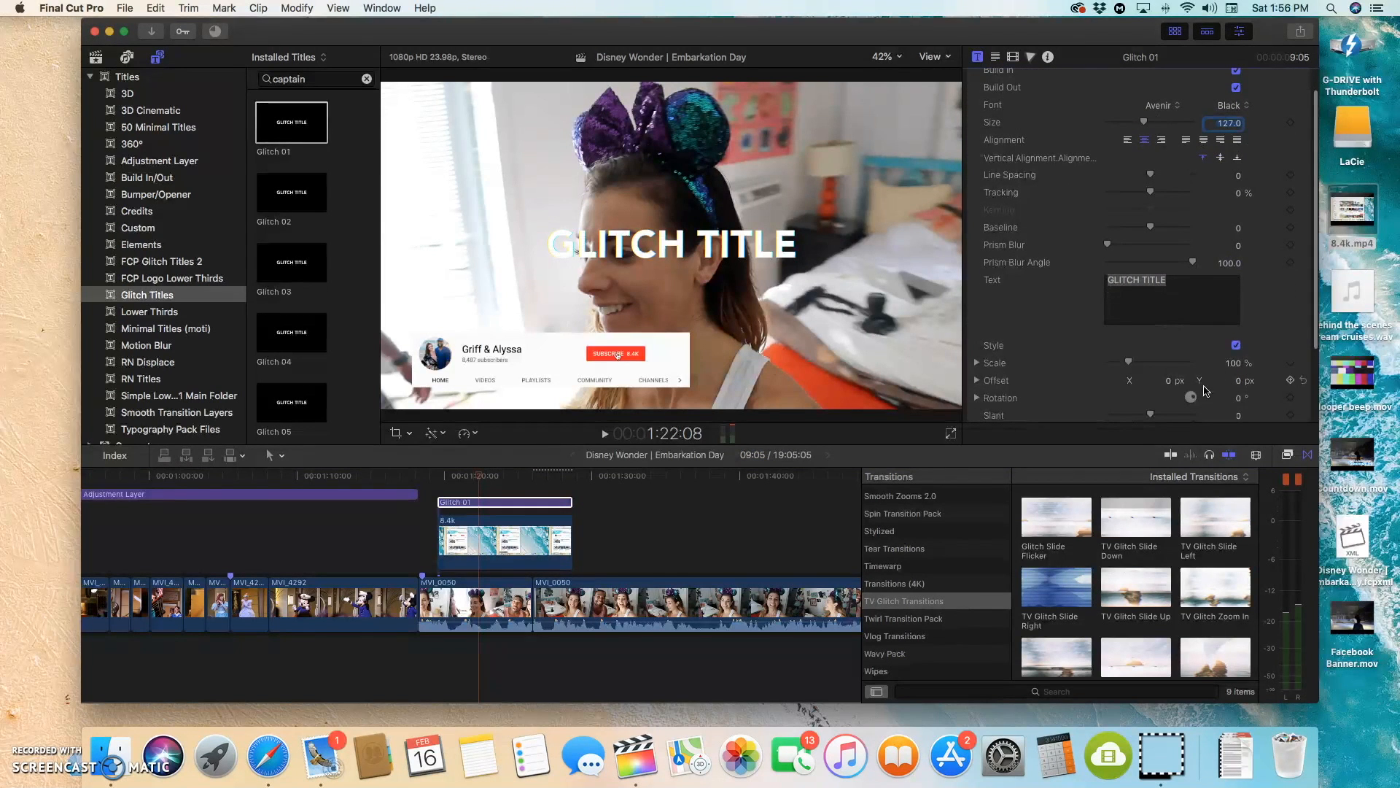
pyautogui.moveTo(1170, 385); pyautogui.dragTo(1144, 384)
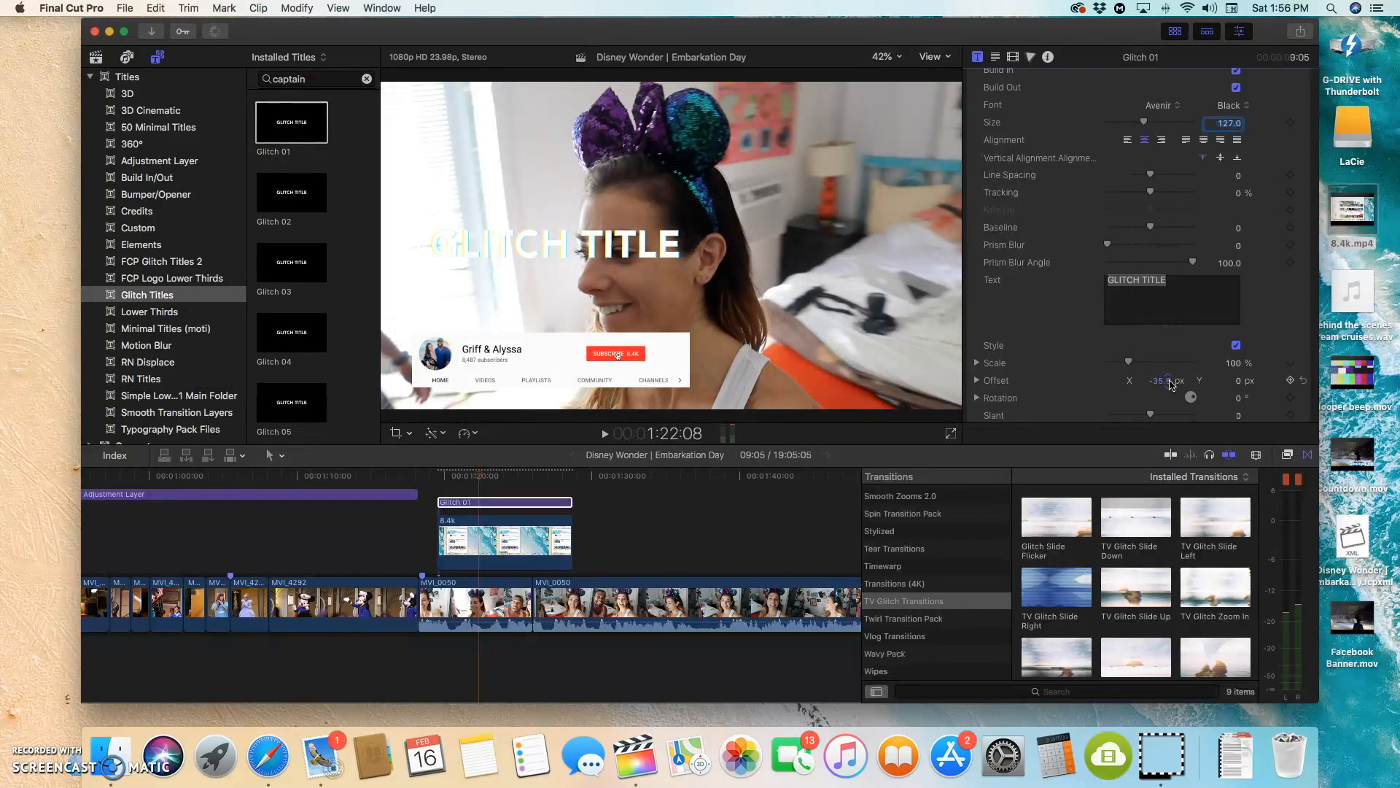
# Step: Replace the title's placeholder text with NEW VIDEOS, and clear the text again
pyautogui.tripleClick(1163, 277)
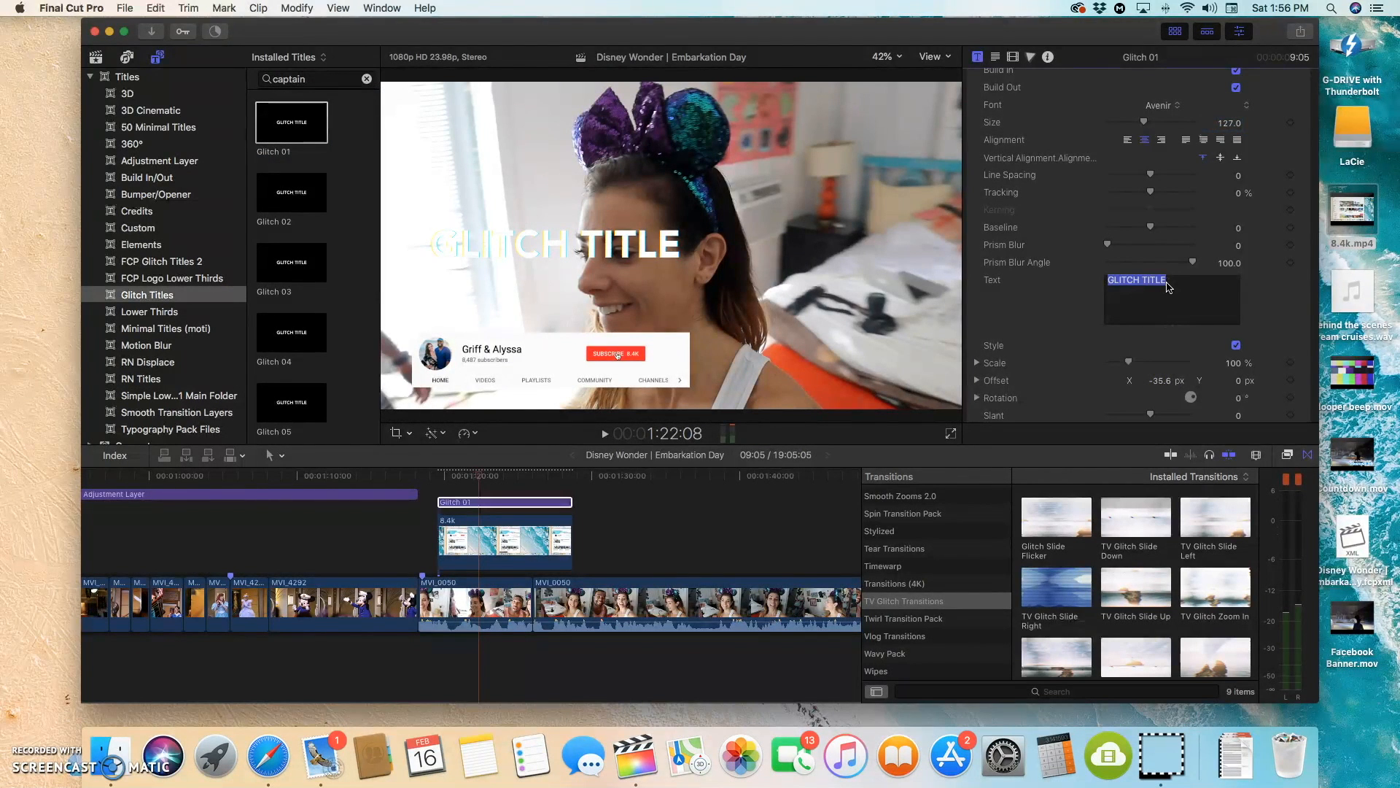
pyautogui.press('BackSpace')
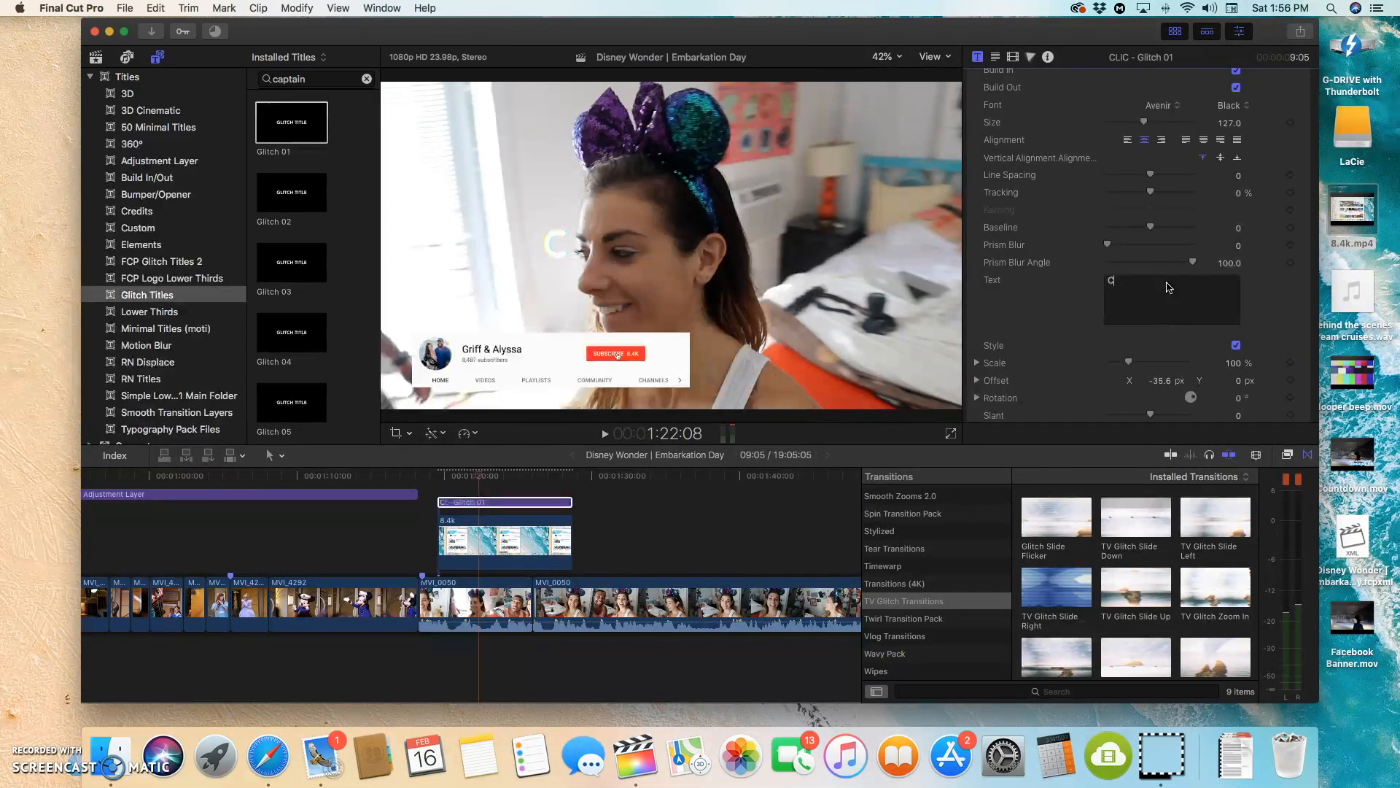
pyautogui.write('NEW ')
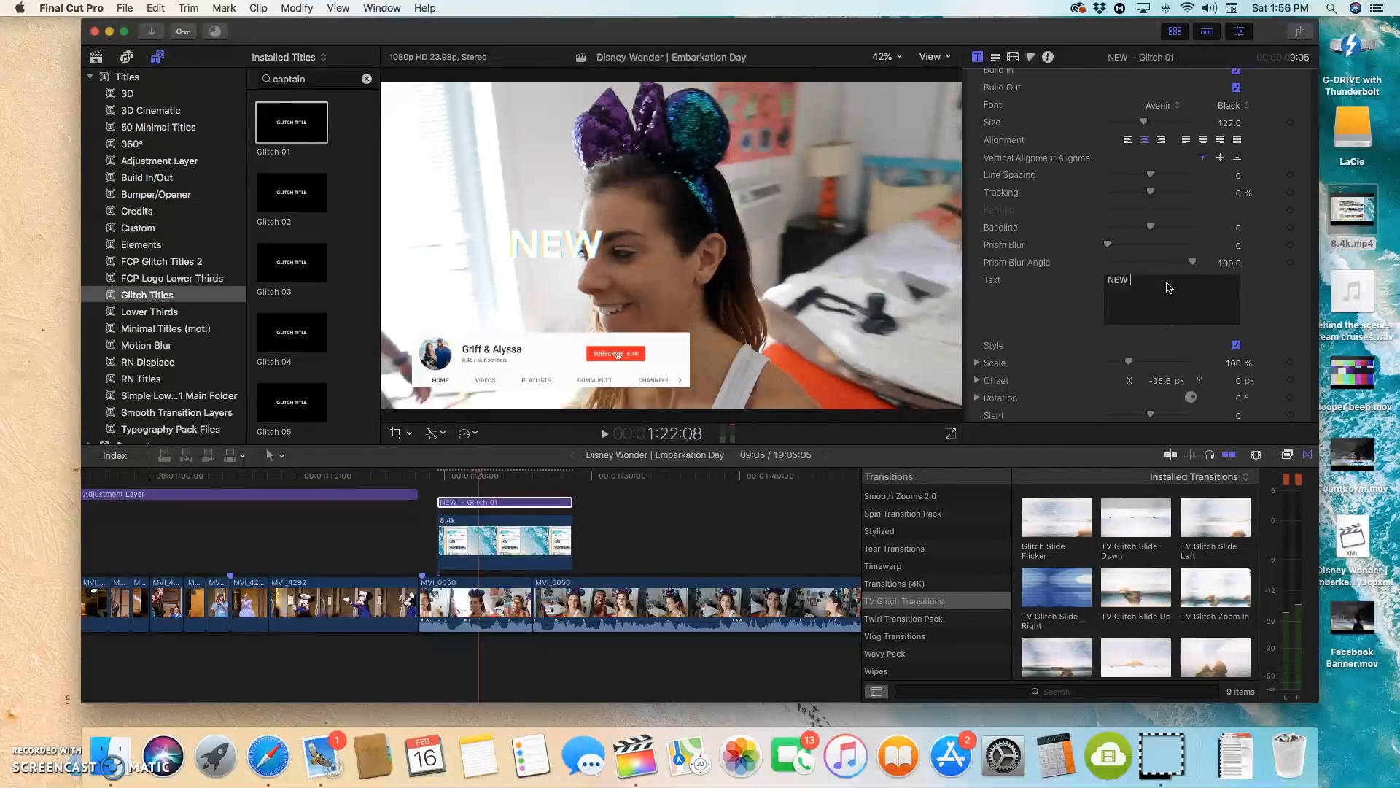
pyautogui.write('VIDEOS')
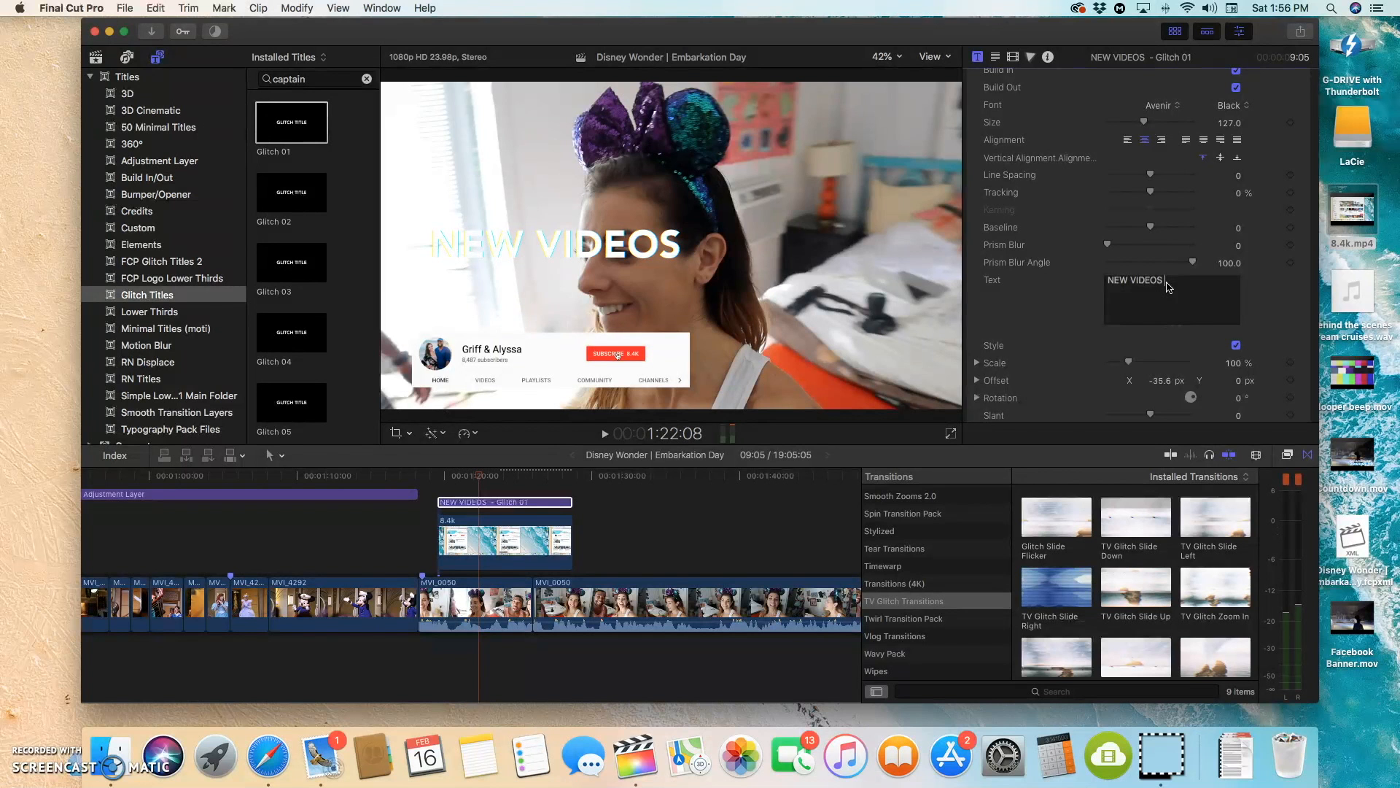
pyautogui.press('BackSpace')
pyautogui.press('BackSpace')
pyautogui.press('BackSpace')
pyautogui.press('BackSpace')
pyautogui.press('BackSpace')
pyautogui.press('BackSpace')
pyautogui.press('BackSpace')
pyautogui.press('BackSpace')
pyautogui.press('BackSpace')
pyautogui.press('BackSpace')
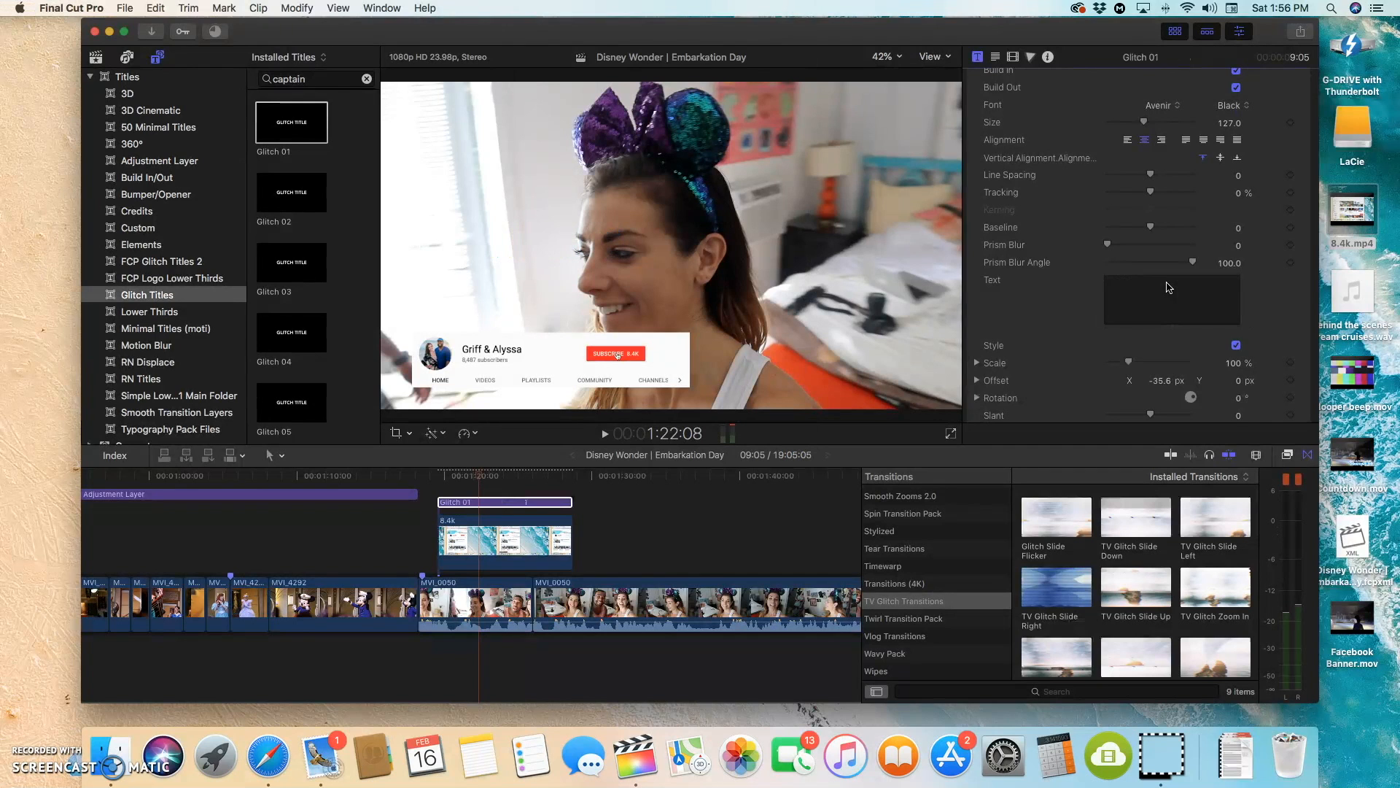
# Step: Enter CLICK SUBSCRIBE FOR as the title's first line, scale the title to 47%, and start a second line
pyautogui.write('CLIC')
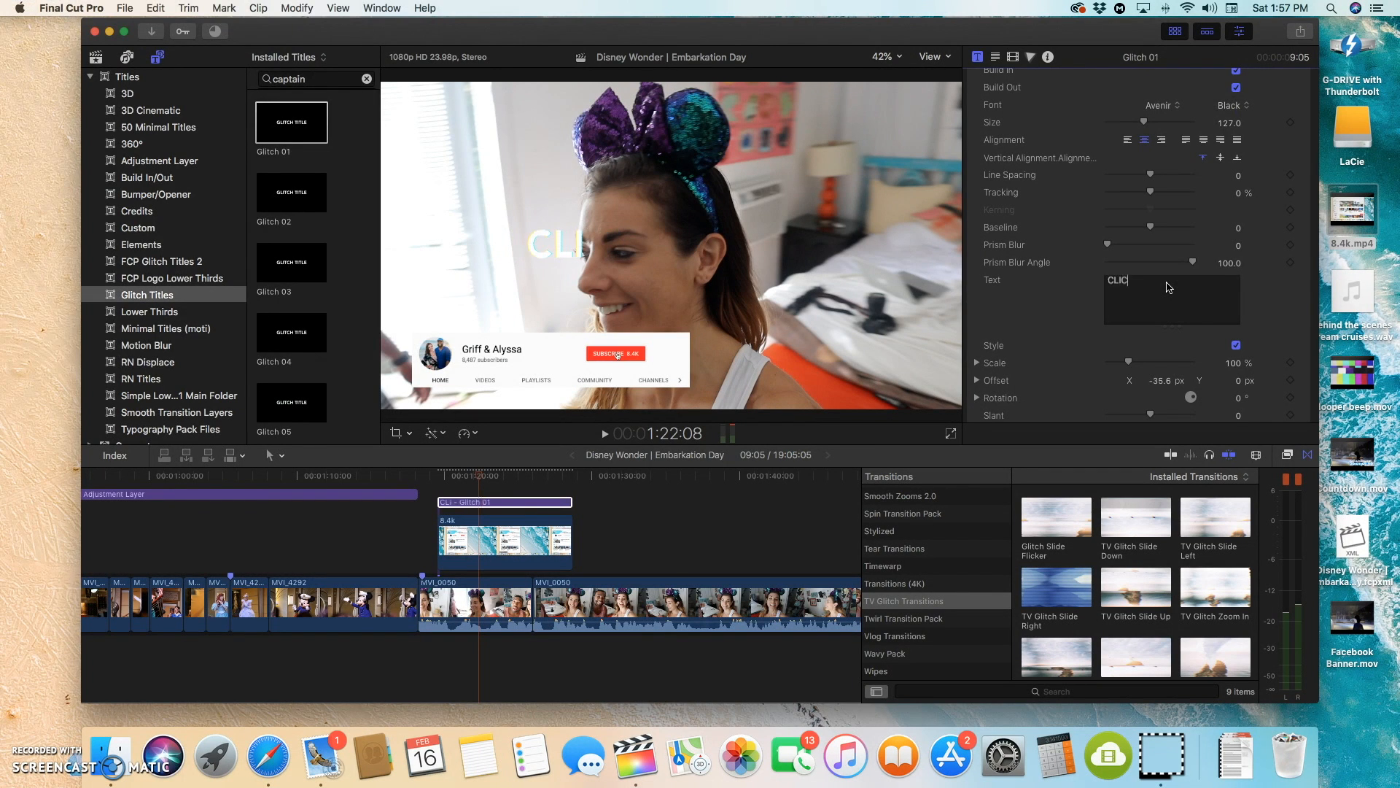
pyautogui.write('K SUBSCRIBE')
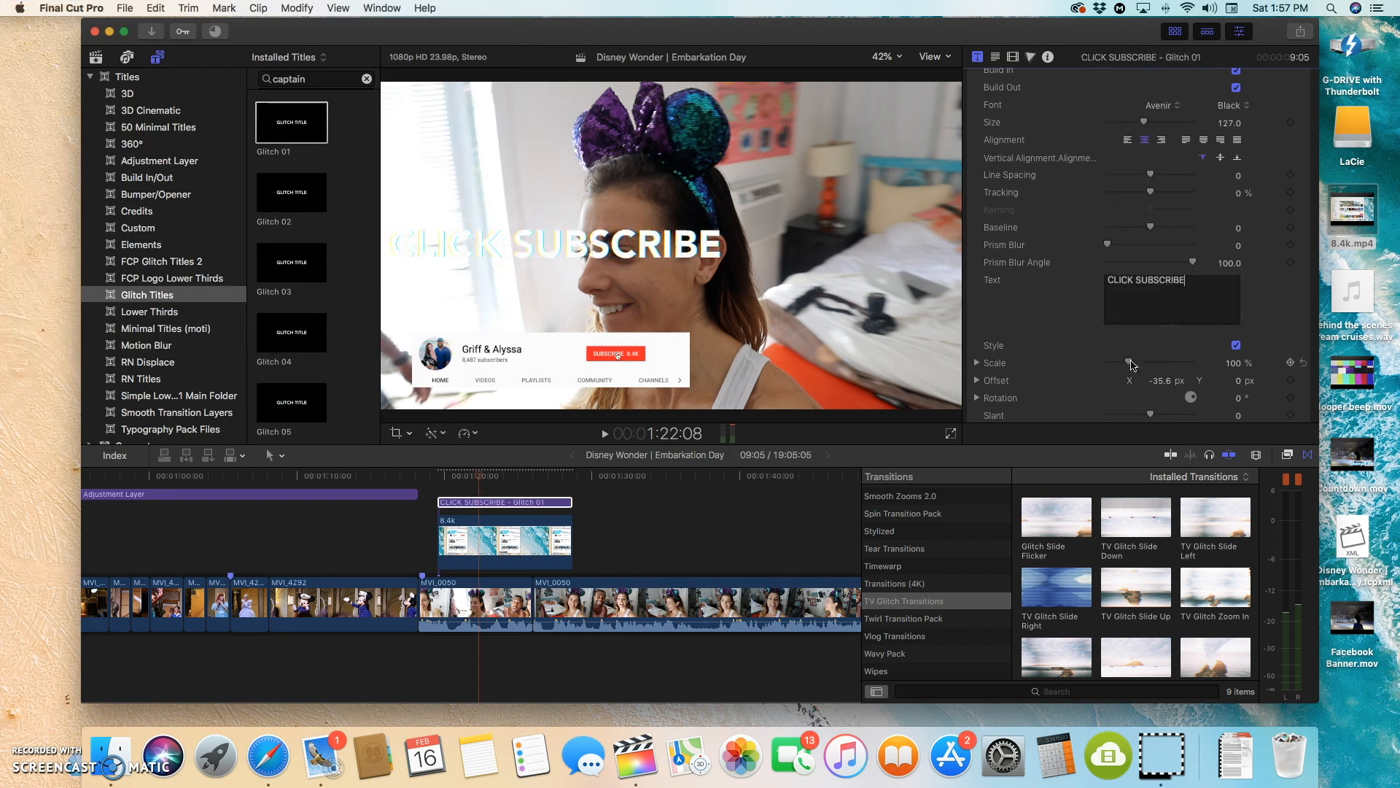
pyautogui.moveTo(1129, 362); pyautogui.dragTo(1120, 367)
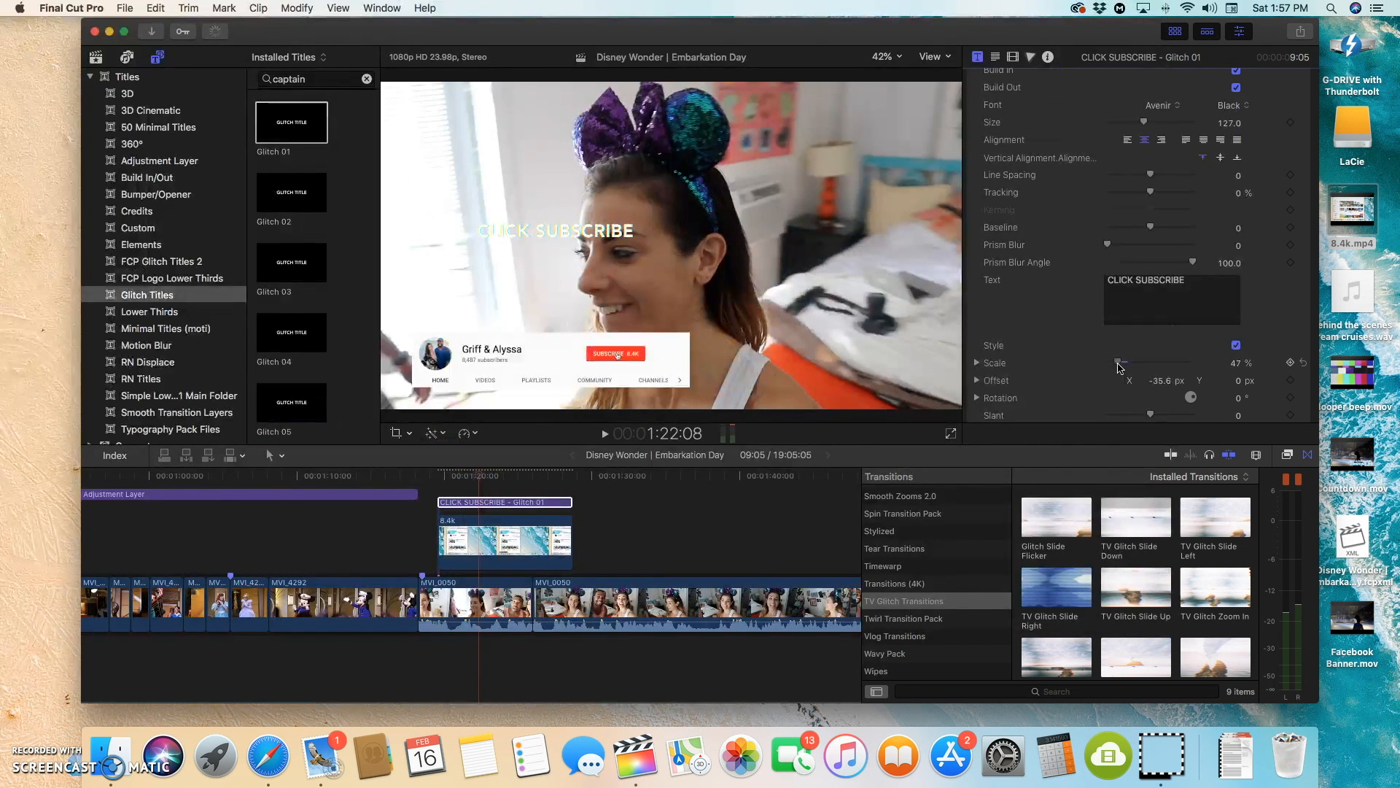
pyautogui.write('FOR')
pyautogui.press('Return')
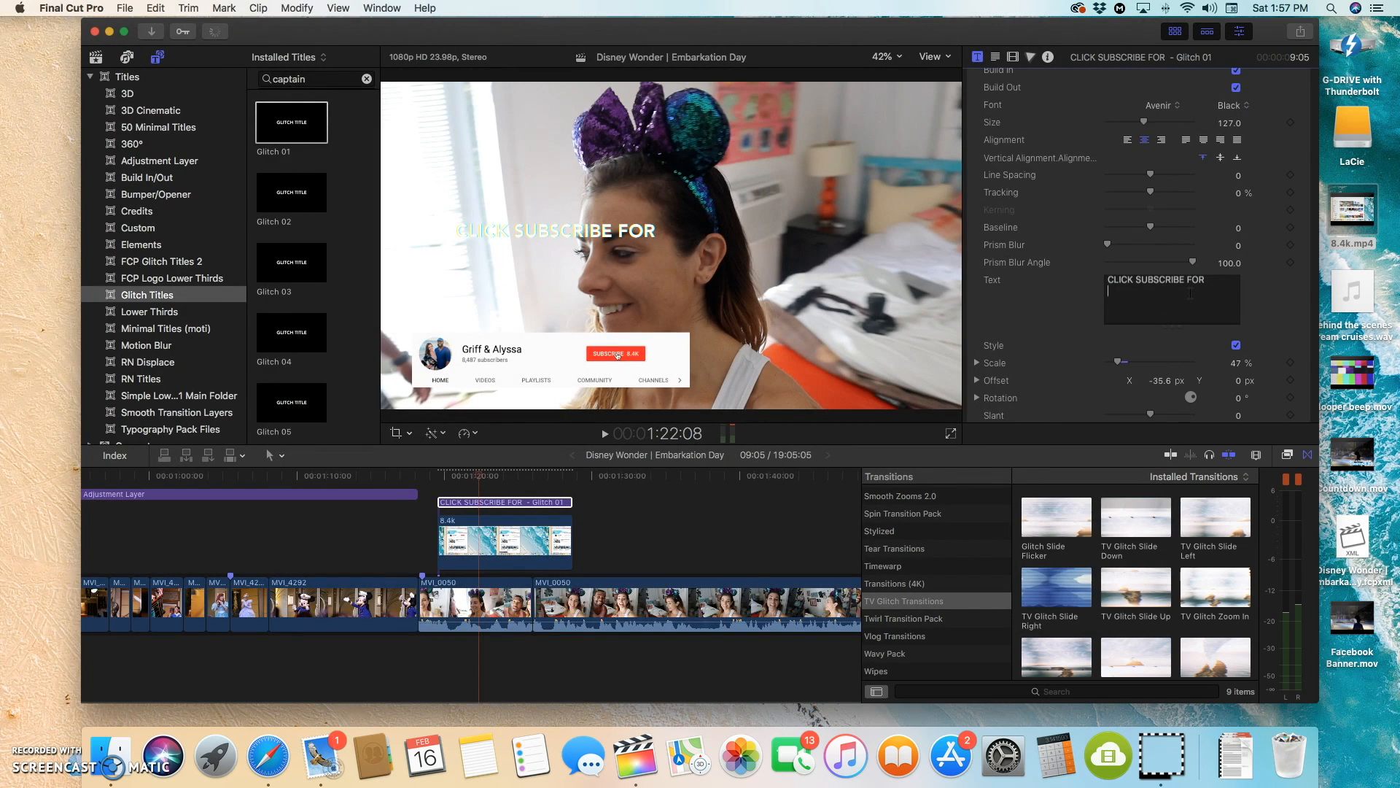
# Step: Write the title's second line so that it reads NEW CRUISE VIDEOS!
pyautogui.write('DA')
pyautogui.write('CRUISE VIDEOS')
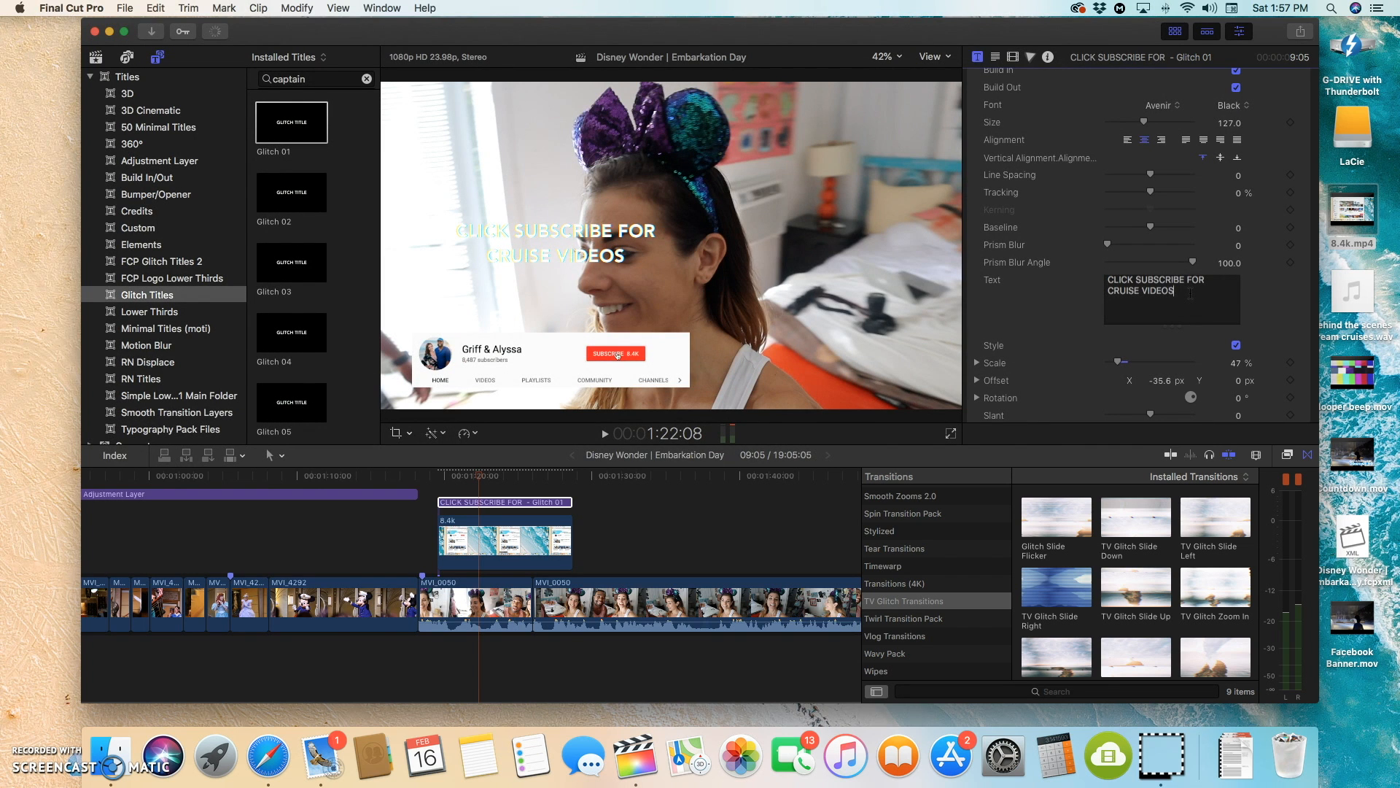
pyautogui.moveTo(1209, 284); pyautogui.dragTo(1190, 282)
pyautogui.write('EV')
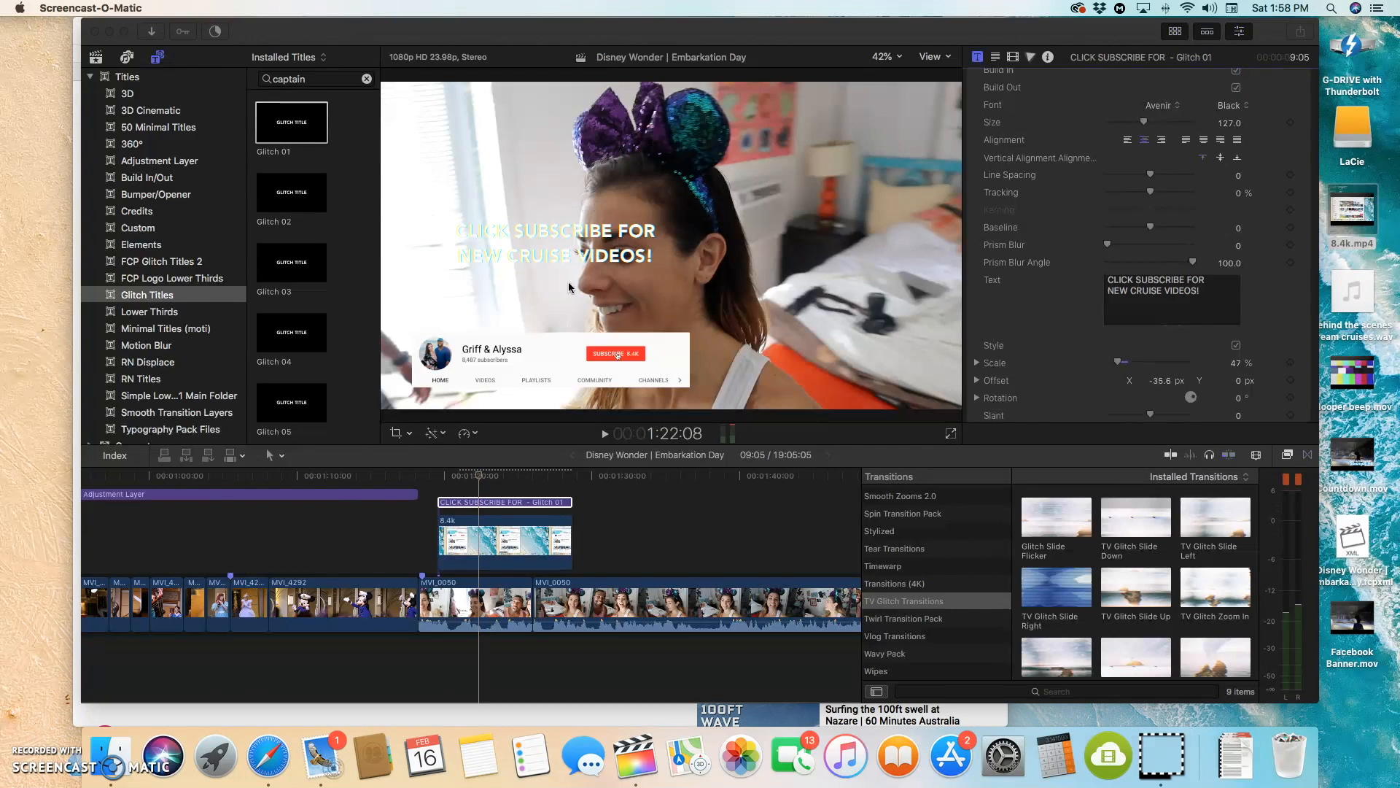
pyautogui.click(1140, 293)
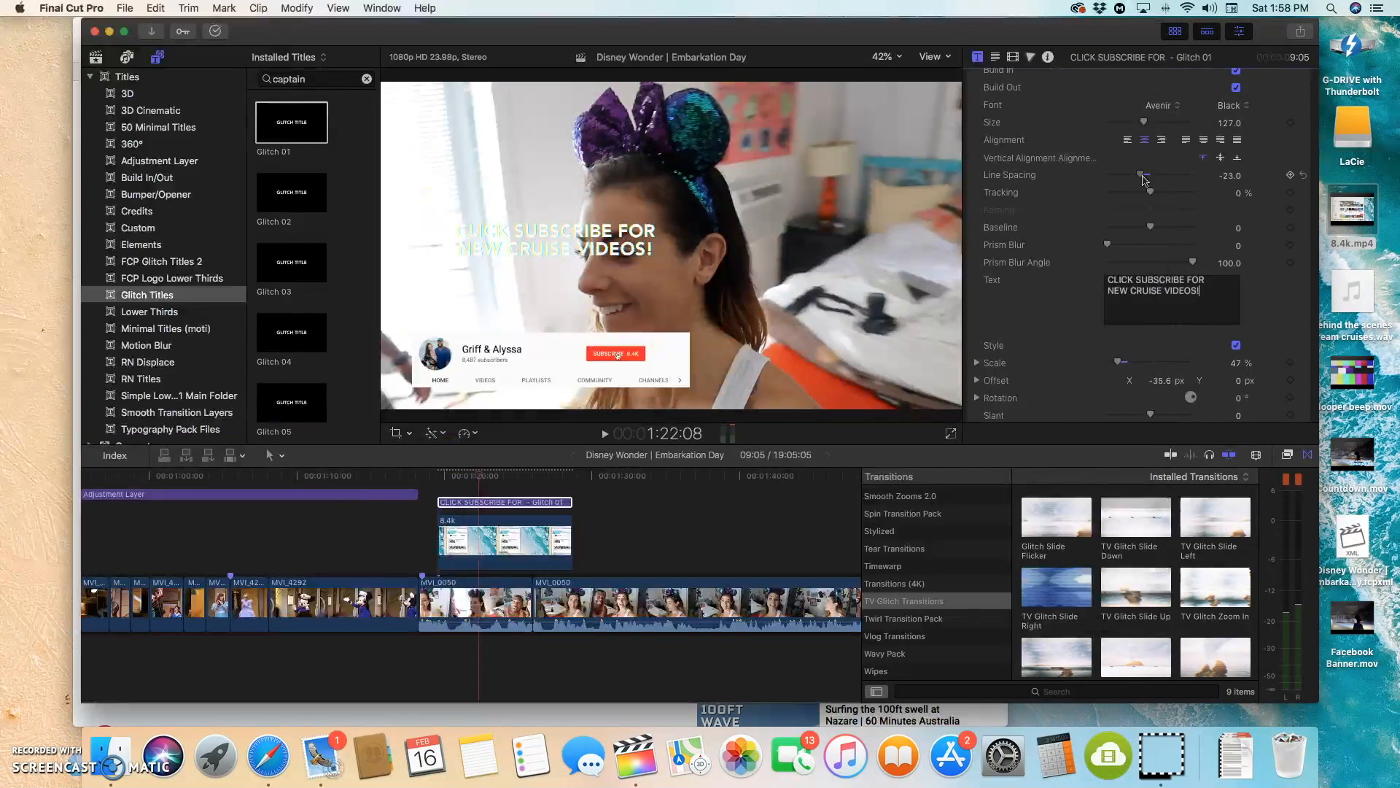
# Step: Set the title's line spacing to -30 and its font to Lemon/Milk
pyautogui.moveTo(1154, 178); pyautogui.dragTo(1140, 181)
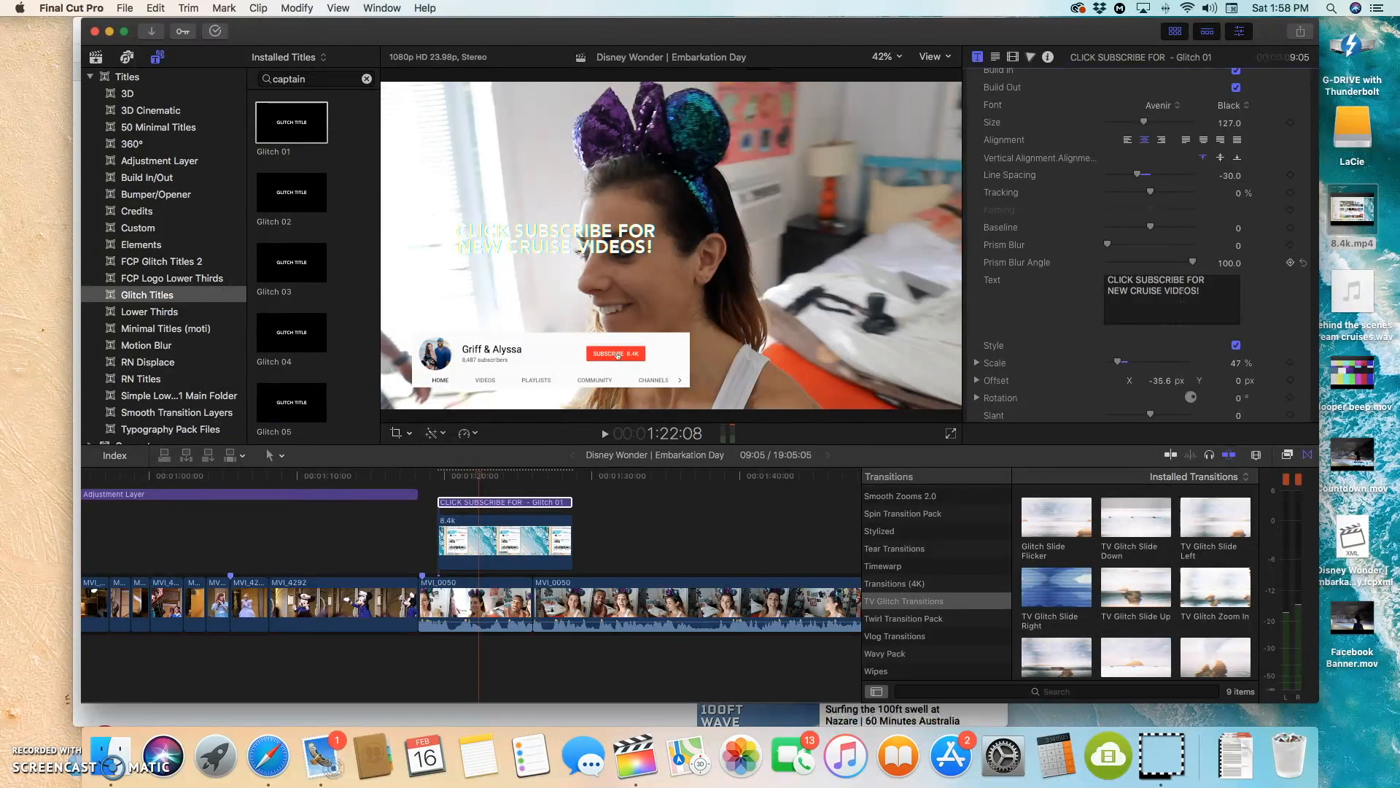
pyautogui.click(1169, 107)
pyautogui.write('le')
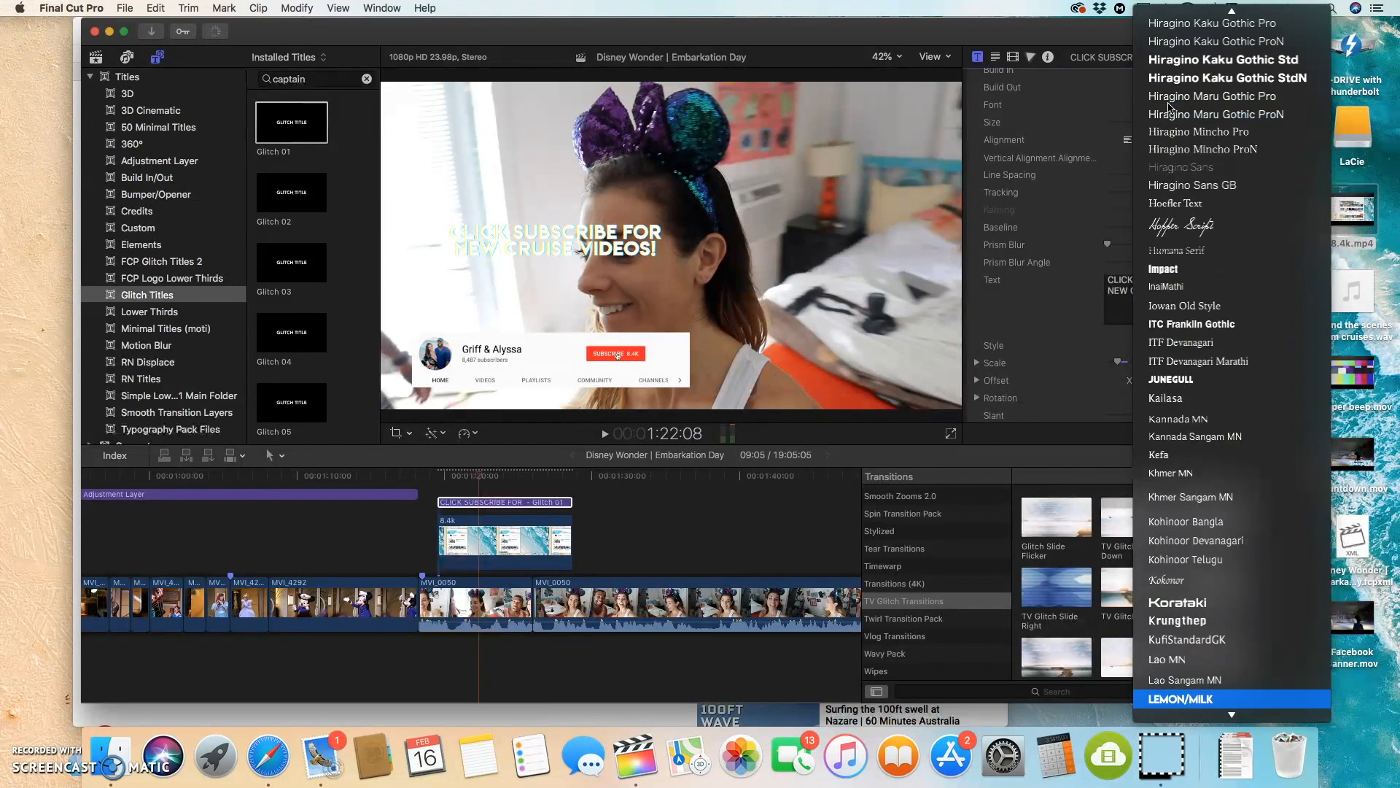
pyautogui.press('Return')
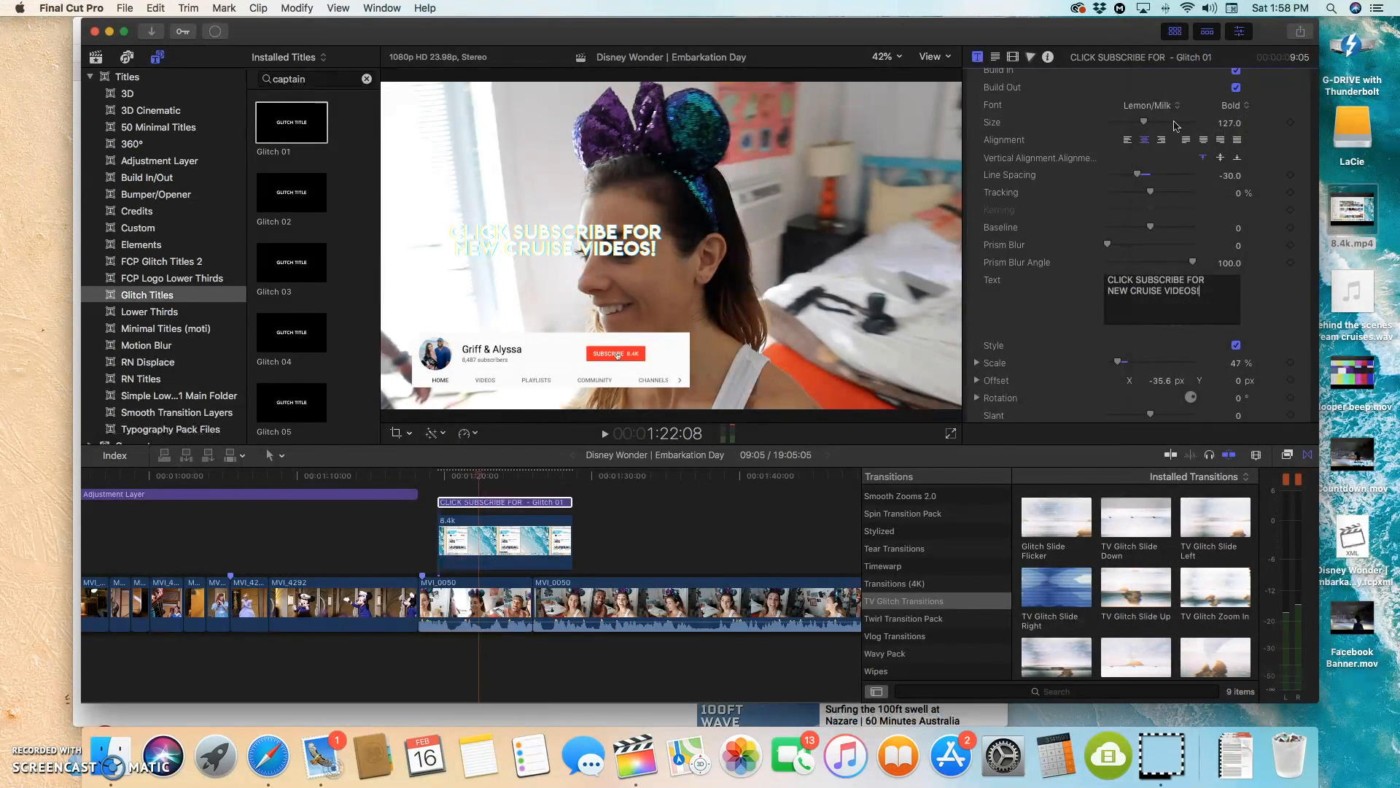
# Step: Turn off the title's Build In and Build Out animations and reduce its Title Glitch amount to 0
pyautogui.scroll(1, 1282, 144)
pyautogui.click(1236, 100)
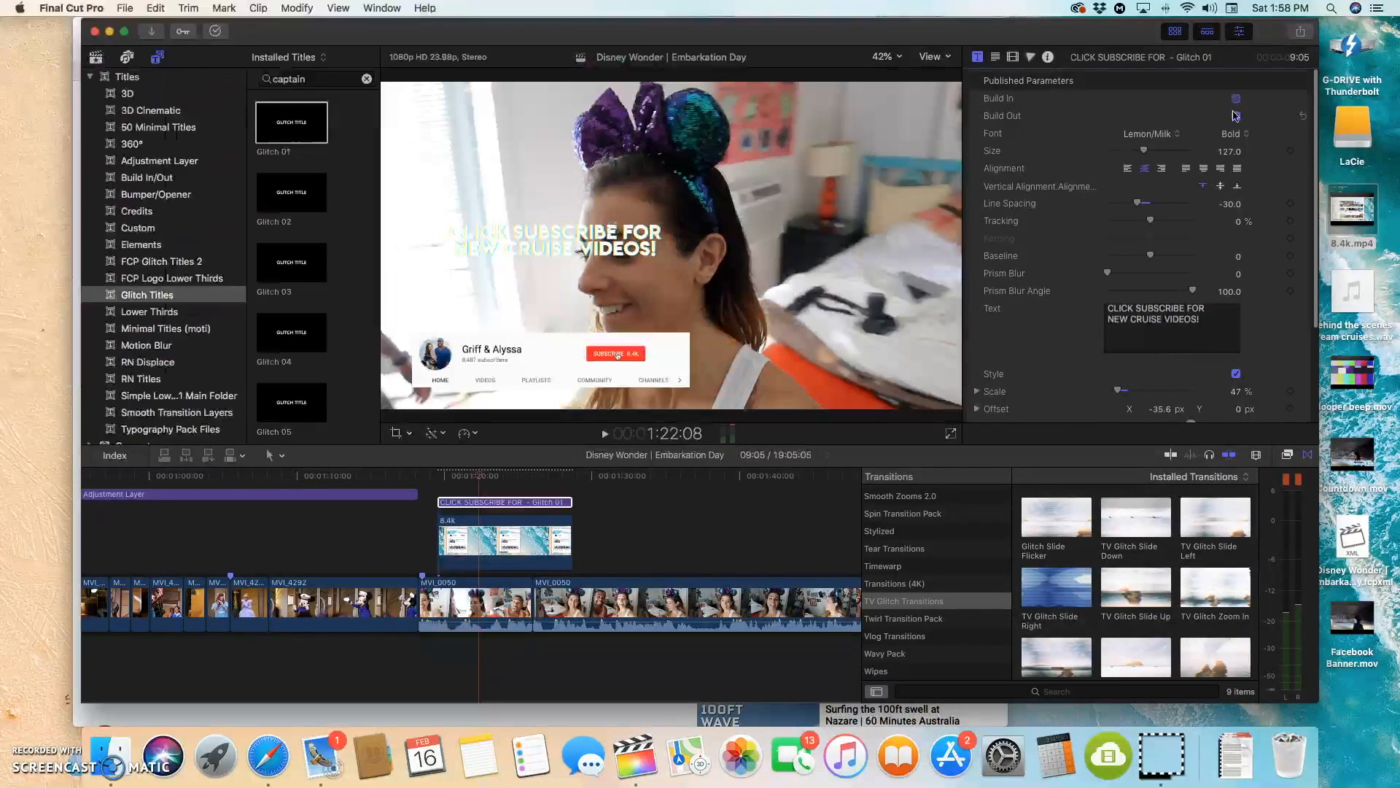
pyautogui.click(1235, 118)
pyautogui.scroll(-3, 1237, 374)
pyautogui.moveTo(1191, 406); pyautogui.dragTo(1107, 405)
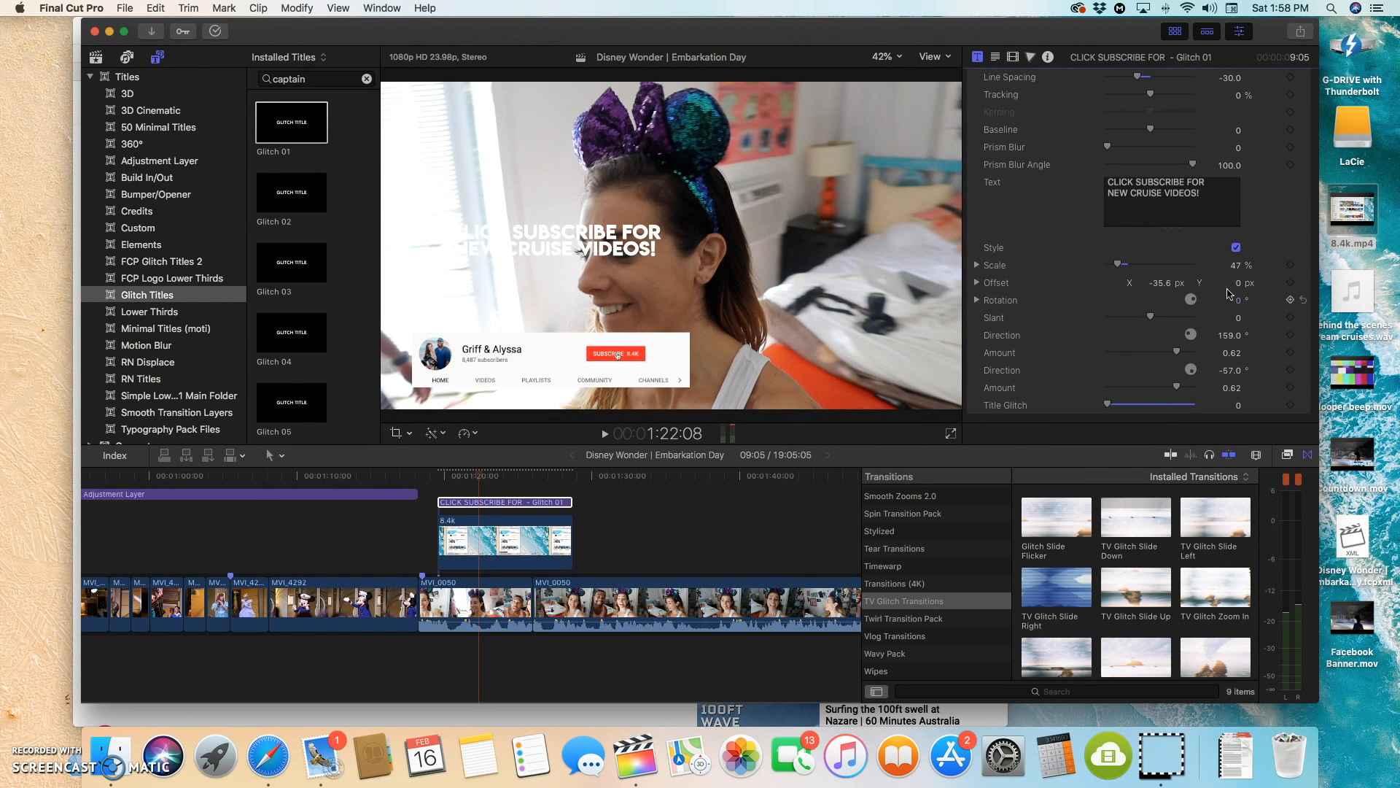
# Step: Enable a drop shadow on the title text
pyautogui.click(996, 58)
pyautogui.scroll(-10, 1081, 299)
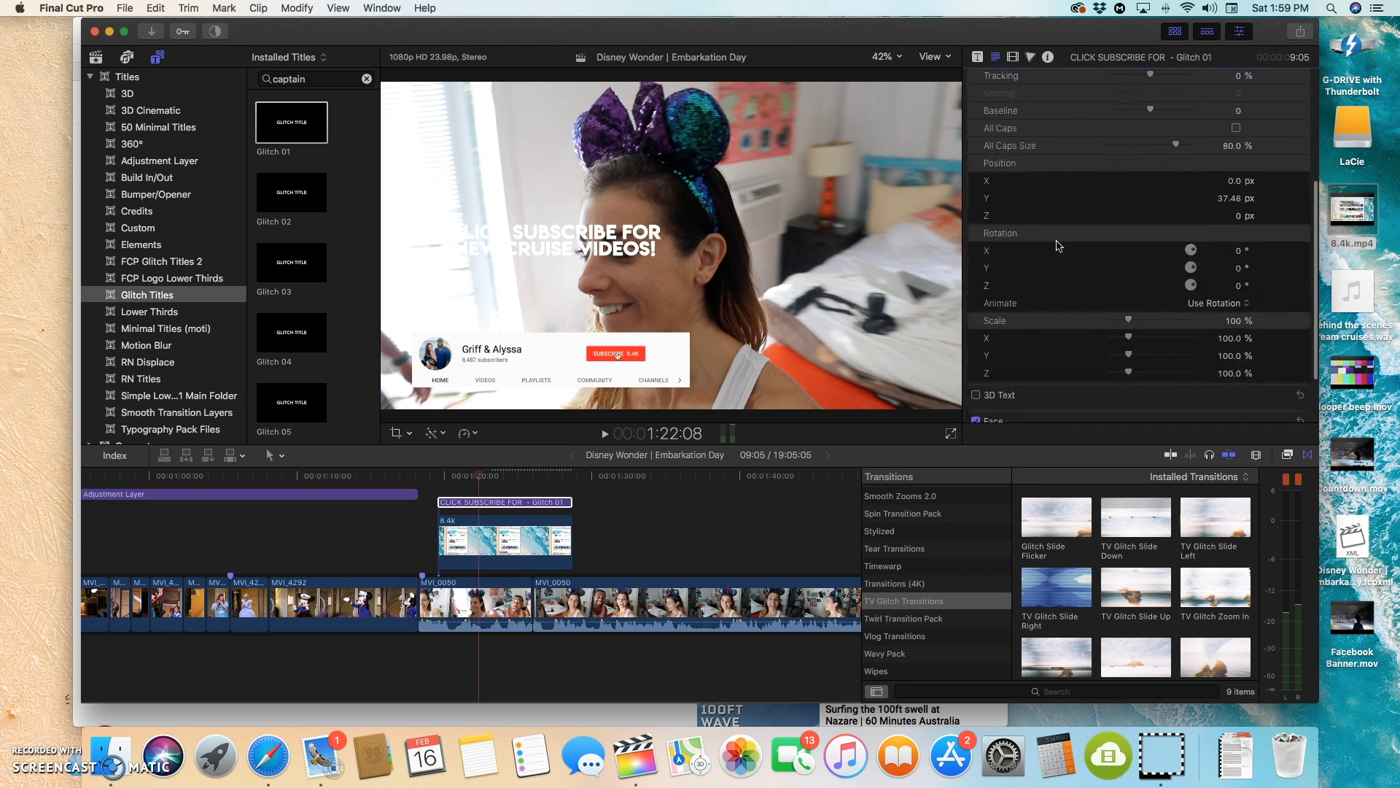
pyautogui.scroll(-3, 1081, 299)
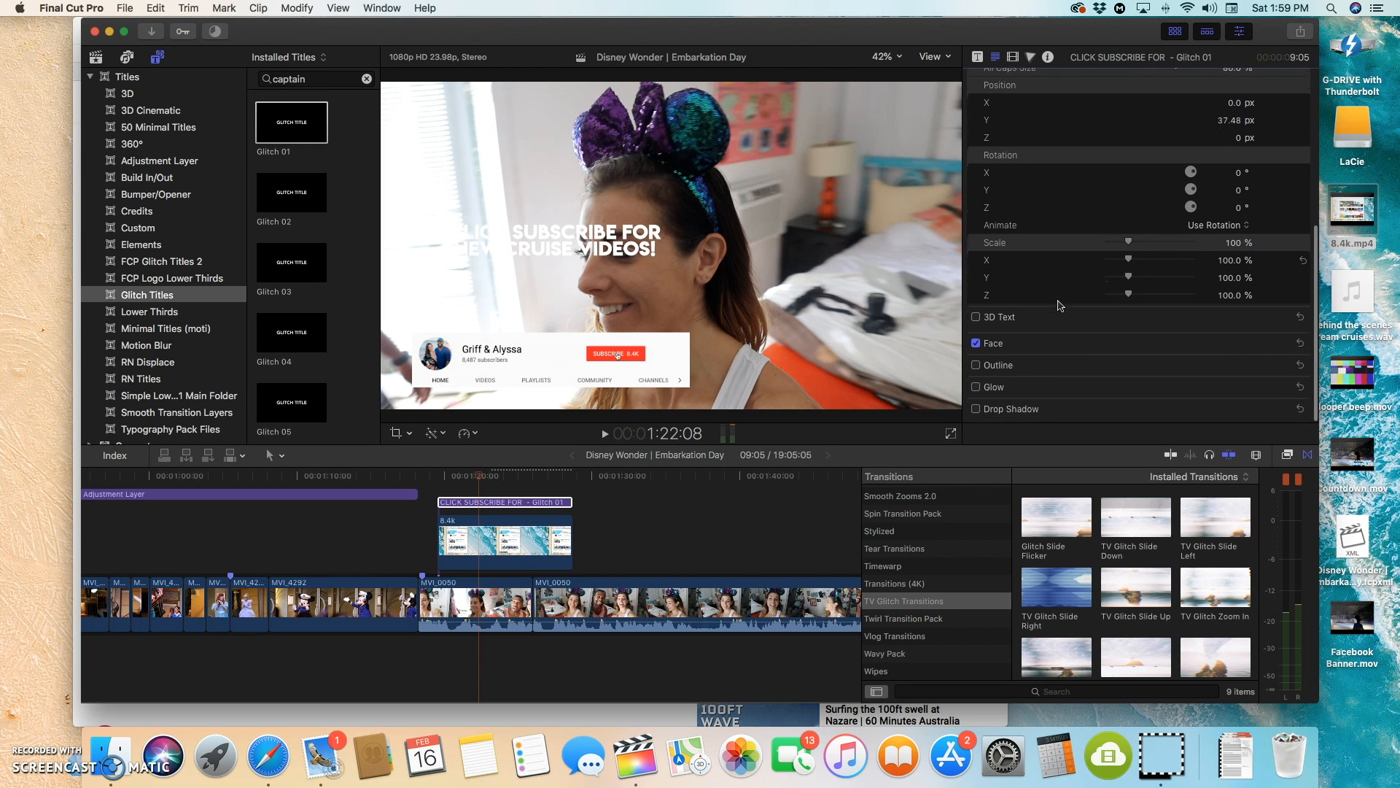
pyautogui.click(976, 414)
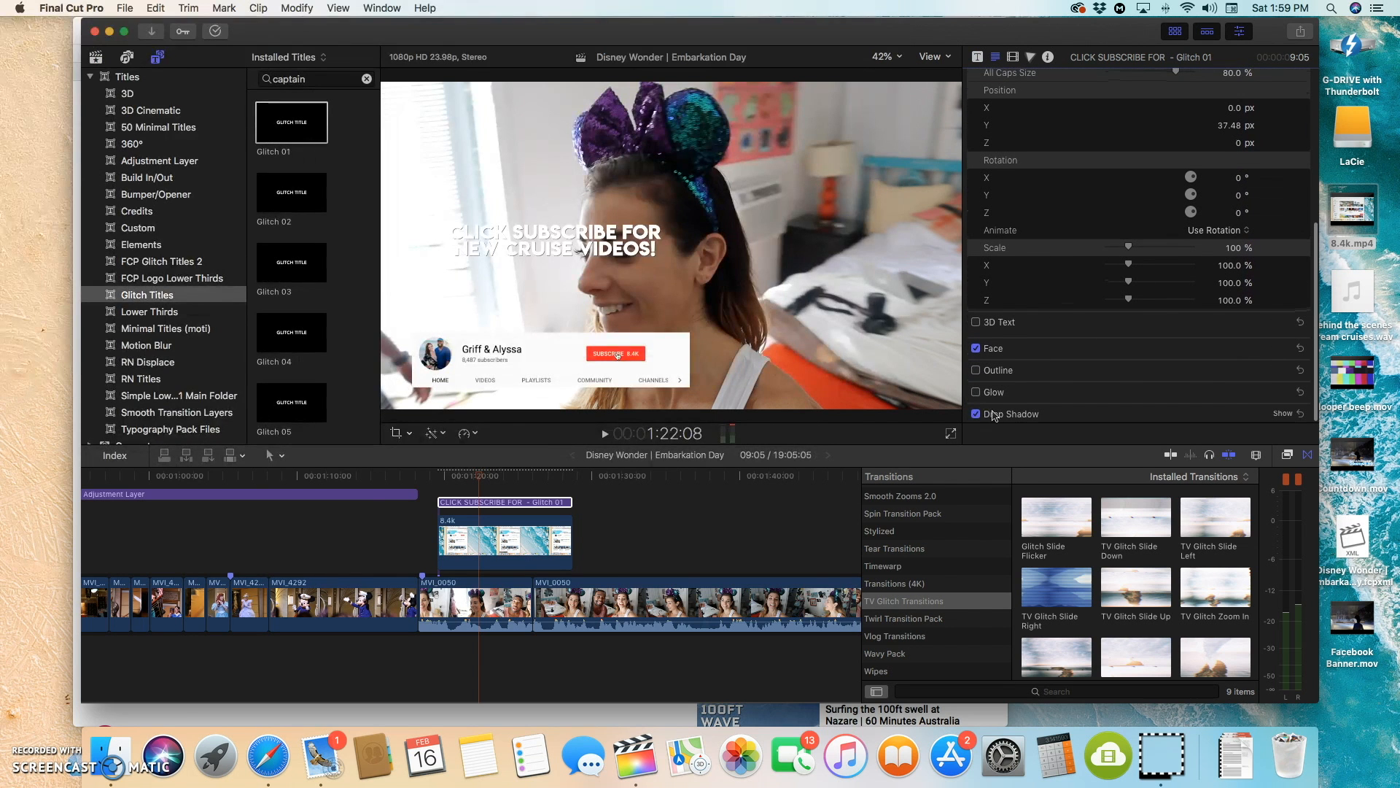
# Step: Set the title's size to 159 and its offset to X -37.7, Y -17.6 px, just above the subscribe banner
pyautogui.scroll(8, 988, 241)
pyautogui.click(978, 58)
pyautogui.scroll(5, 1205, 252)
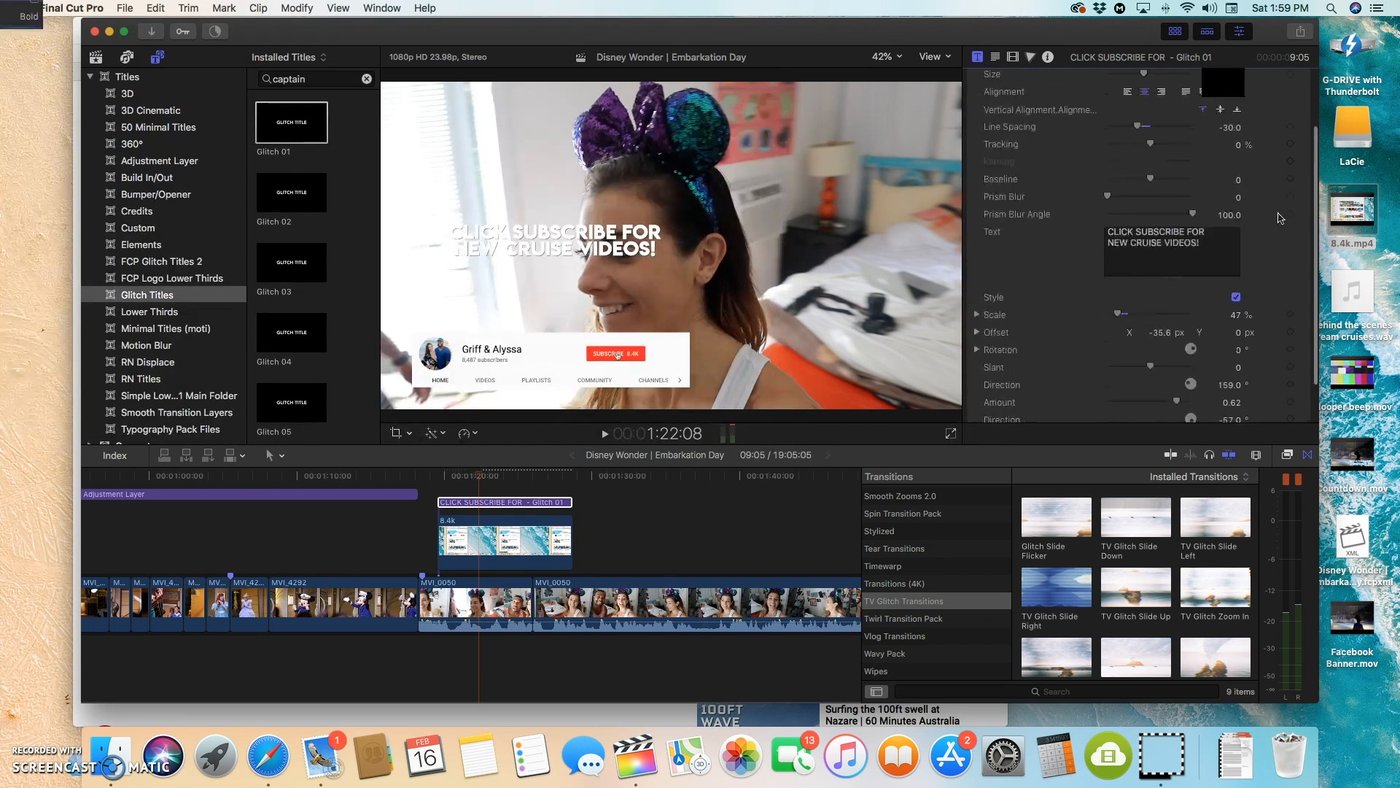
pyautogui.moveTo(1162, 387); pyautogui.dragTo(1162, 389)
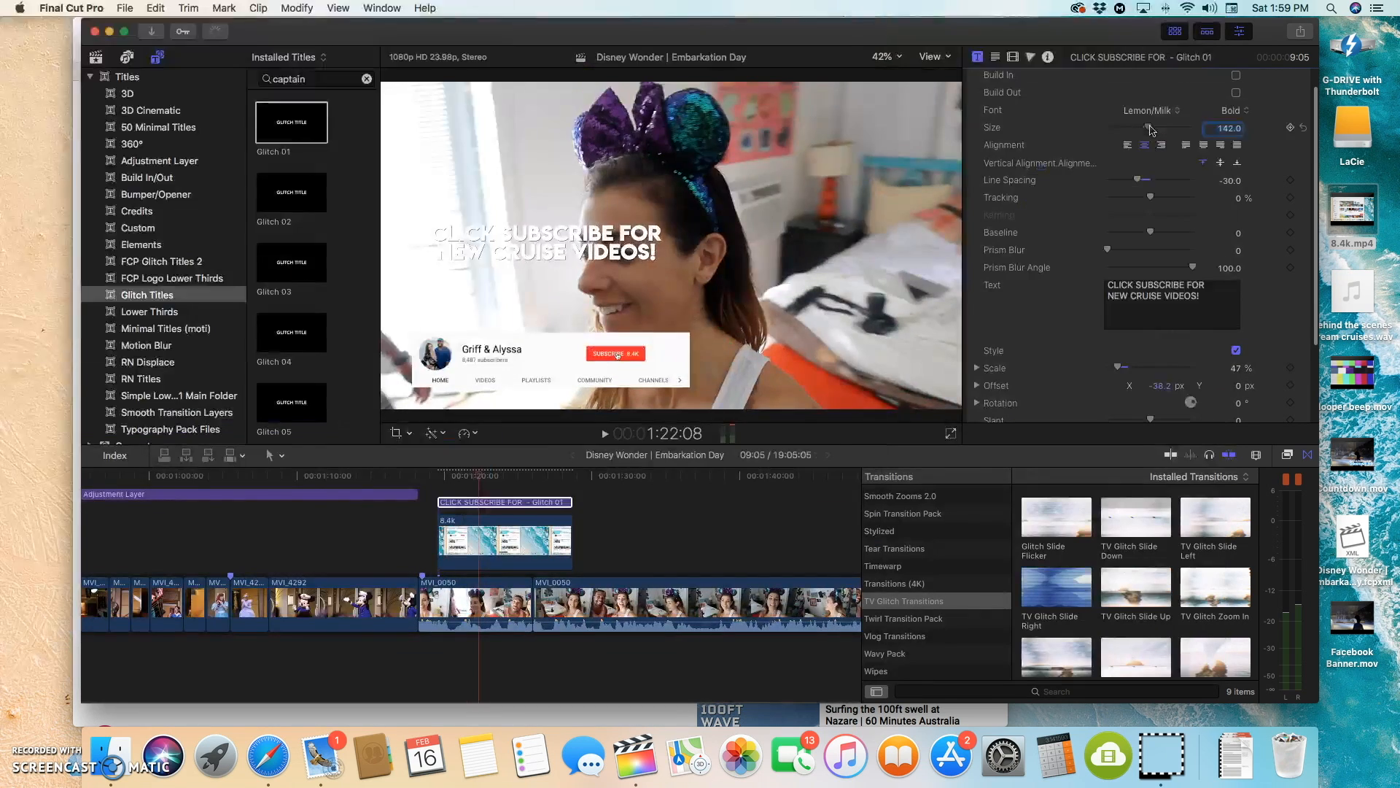
pyautogui.moveTo(1145, 130); pyautogui.dragTo(1155, 129)
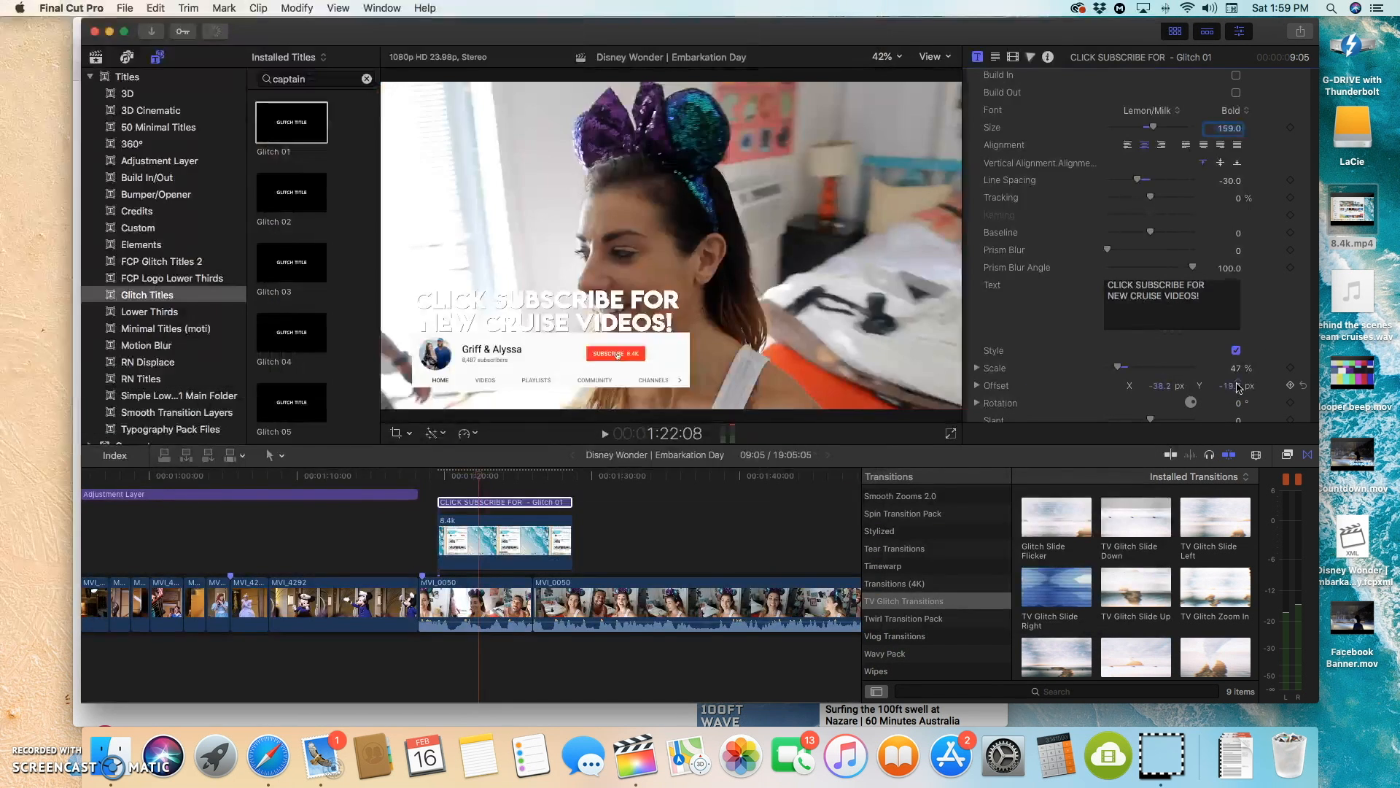
pyautogui.moveTo(1238, 387); pyautogui.dragTo(1162, 390)
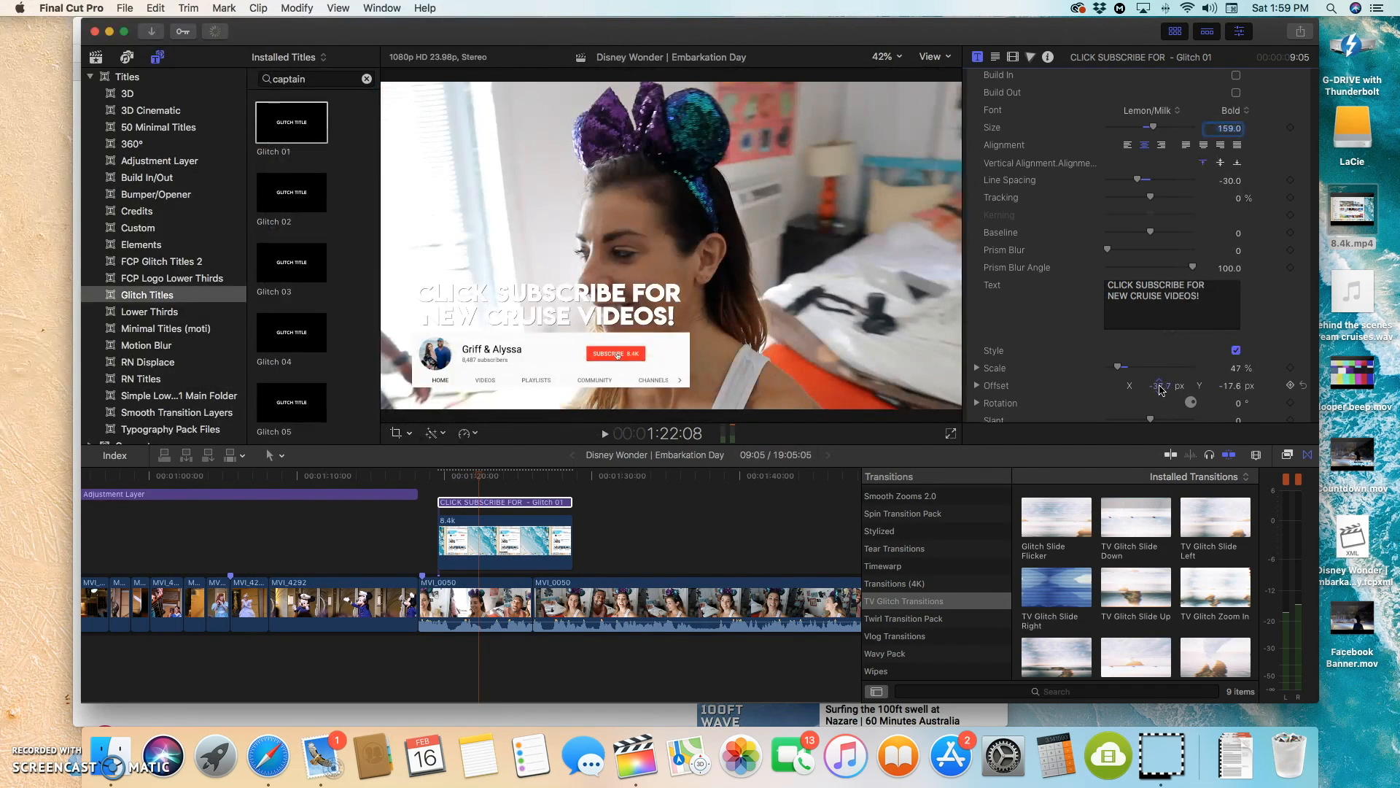
# Step: Add the Glitch Slide Flicker transition to both ends of the title and the 8.4k clip
pyautogui.click(1055, 524)
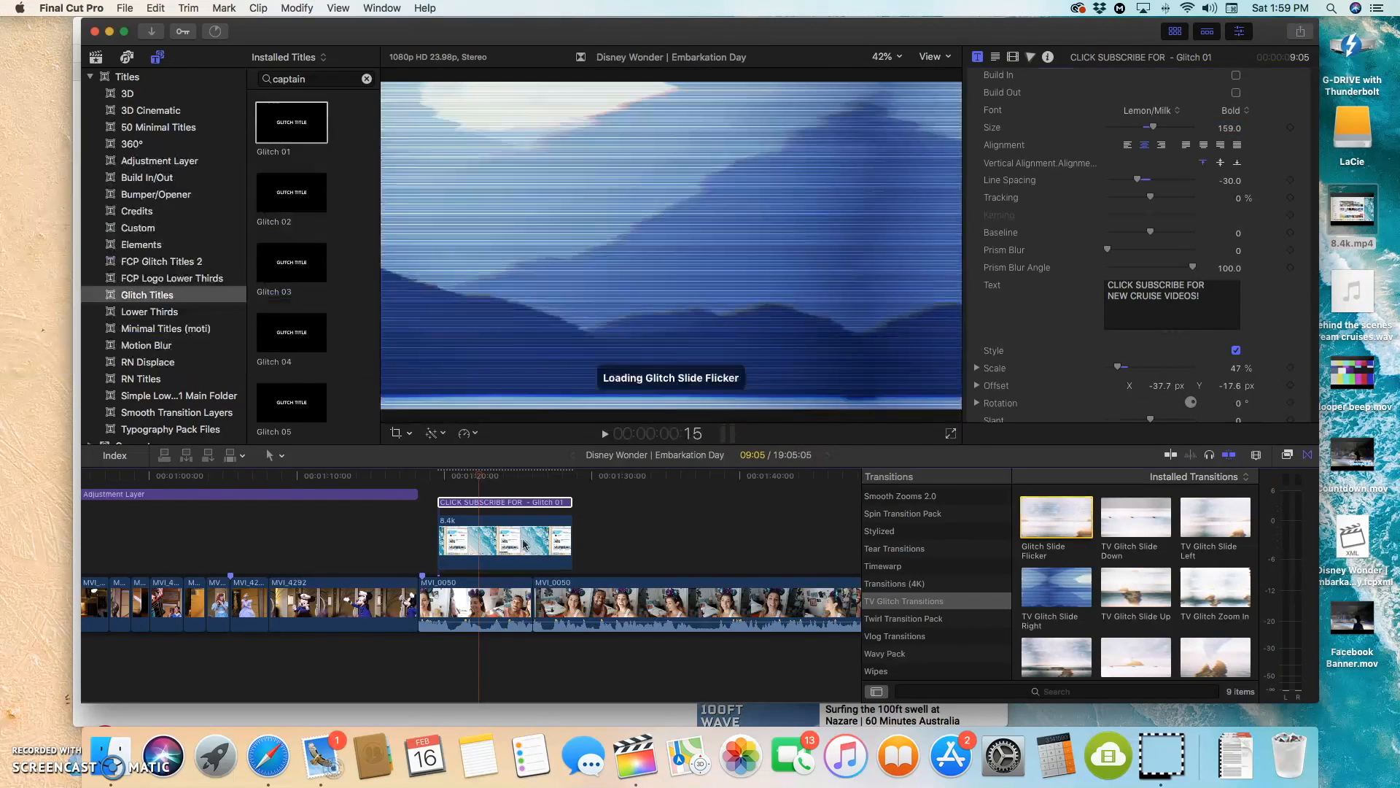
pyautogui.moveTo(524, 545); pyautogui.dragTo(448, 501)
pyautogui.moveTo(1079, 514); pyautogui.dragTo(492, 552)
pyautogui.scroll(4, 504, 544)
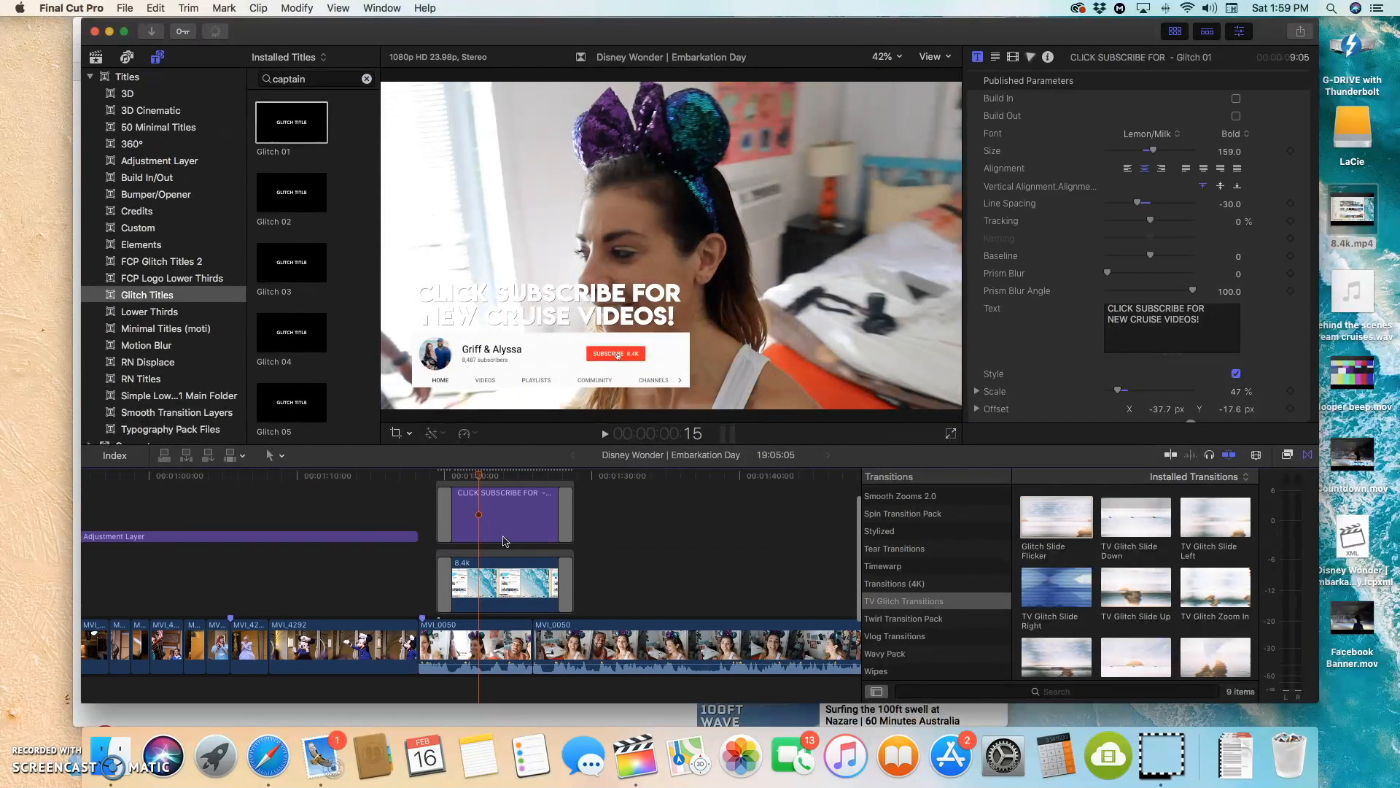
# Step: Play back the overlays with their transitions, and remove the Glitch Slide Flicker transitions from both ends of the 8.4k clip
pyautogui.click(435, 522)
pyautogui.press('space')
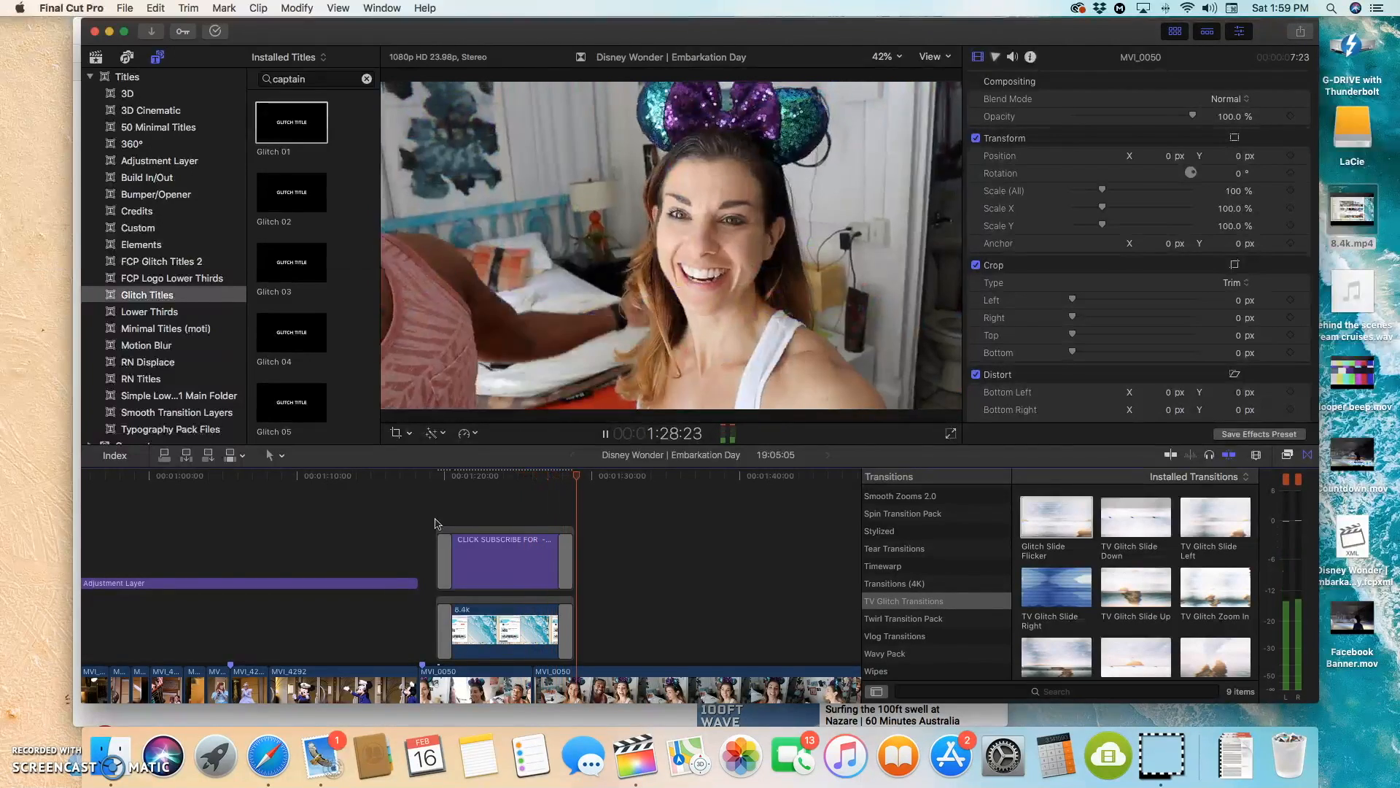
pyautogui.press('space')
pyautogui.click(446, 626)
pyautogui.press('Delete')
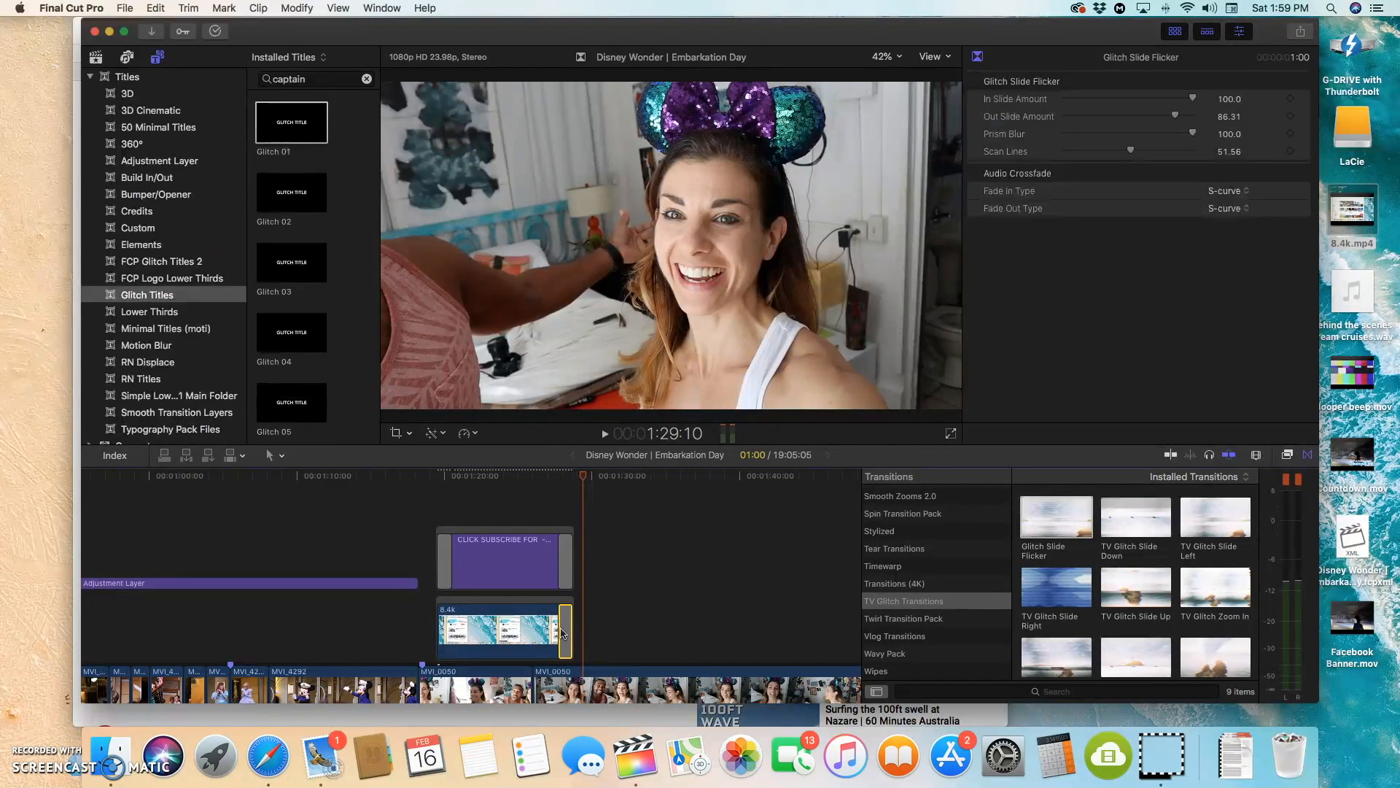
# Step: Play back the overlays from 1:19:13, and remove the Glitch Slide Flicker transitions from the title
pyautogui.click(439, 525)
pyautogui.press('space')
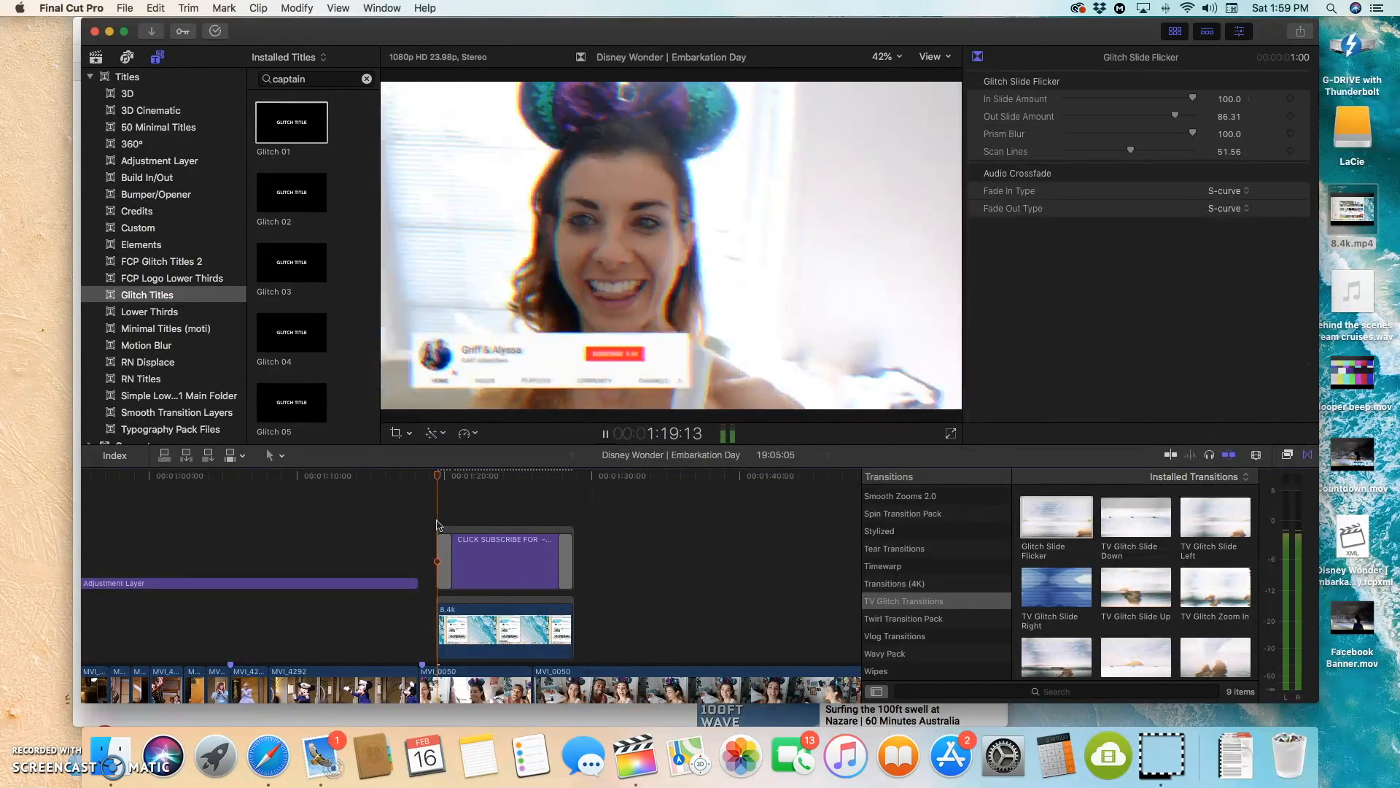
pyautogui.scroll(-3, 440, 525)
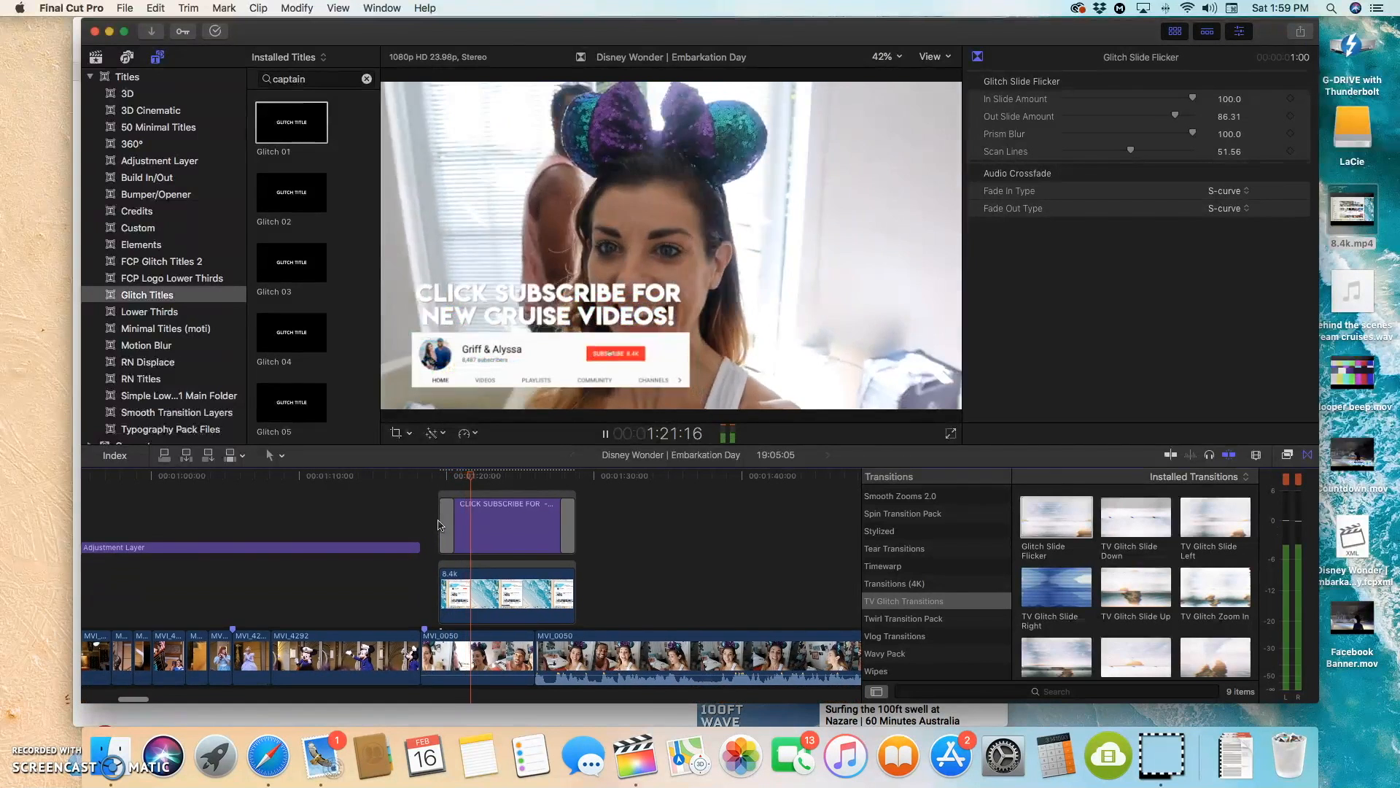
pyautogui.press('space')
pyautogui.click(447, 523)
pyautogui.press('Delete')
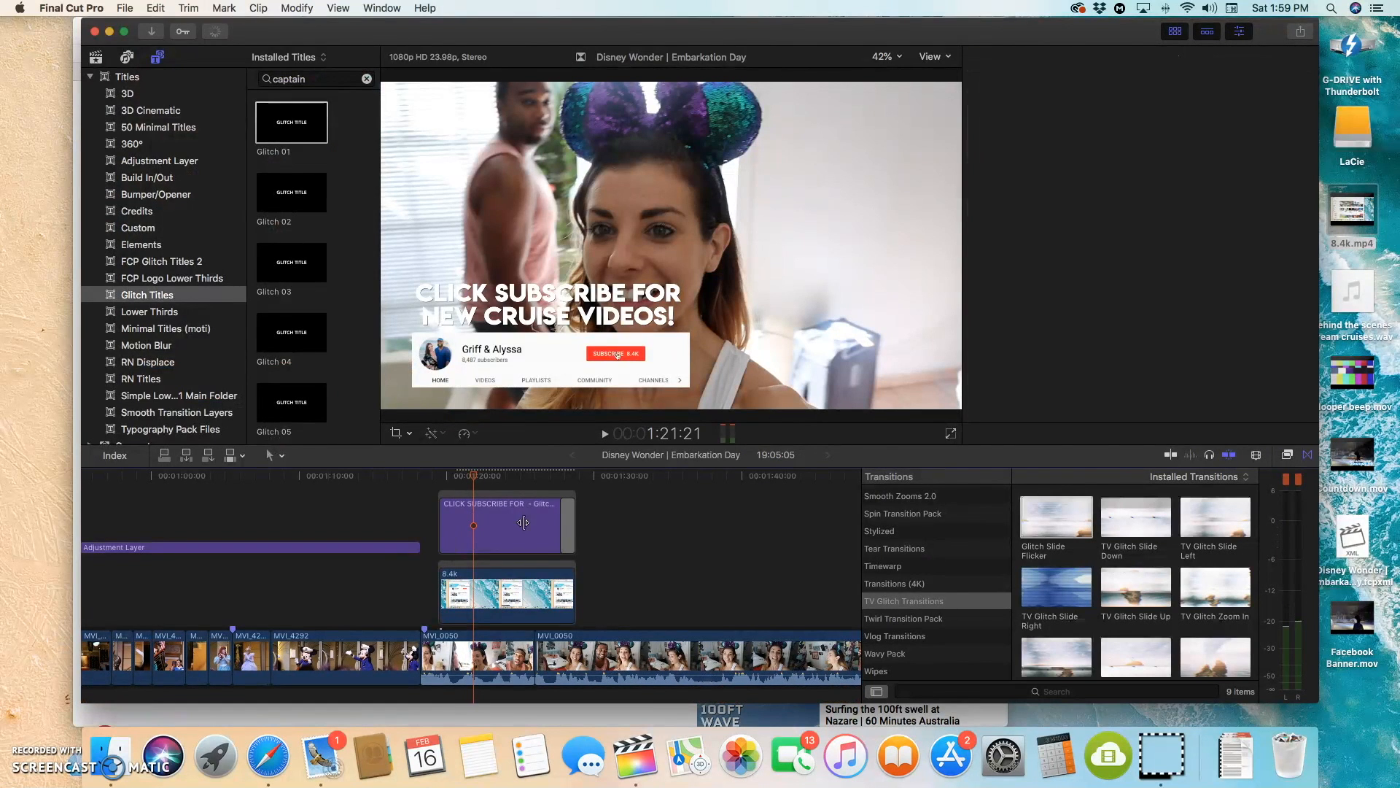
# Step: Combine the CLICK SUBSCRIBE title and the 8.4k clip into one compound clip, play it back, and select it
pyautogui.moveTo(646, 521); pyautogui.dragTo(480, 596)
pyautogui.rightClick(502, 530)
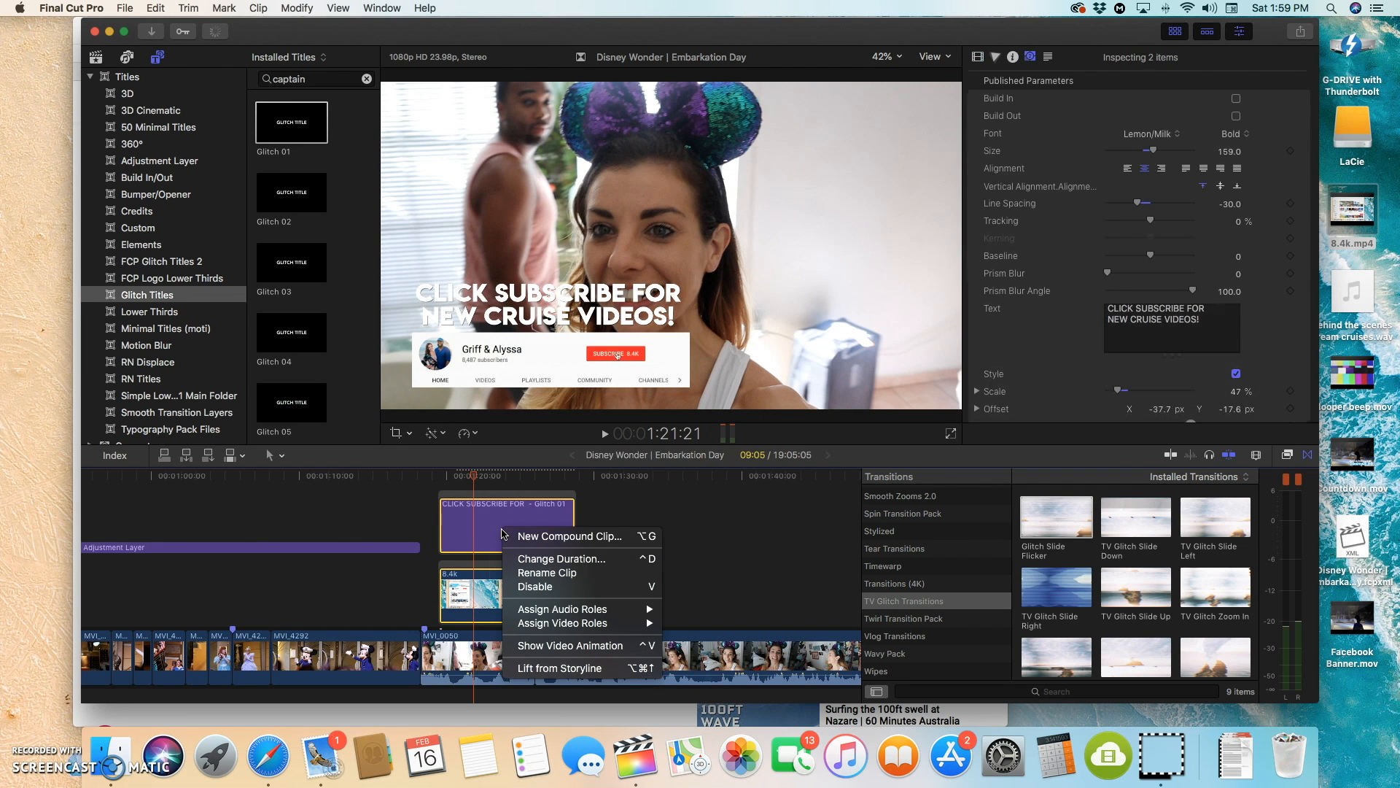
pyautogui.click(547, 540)
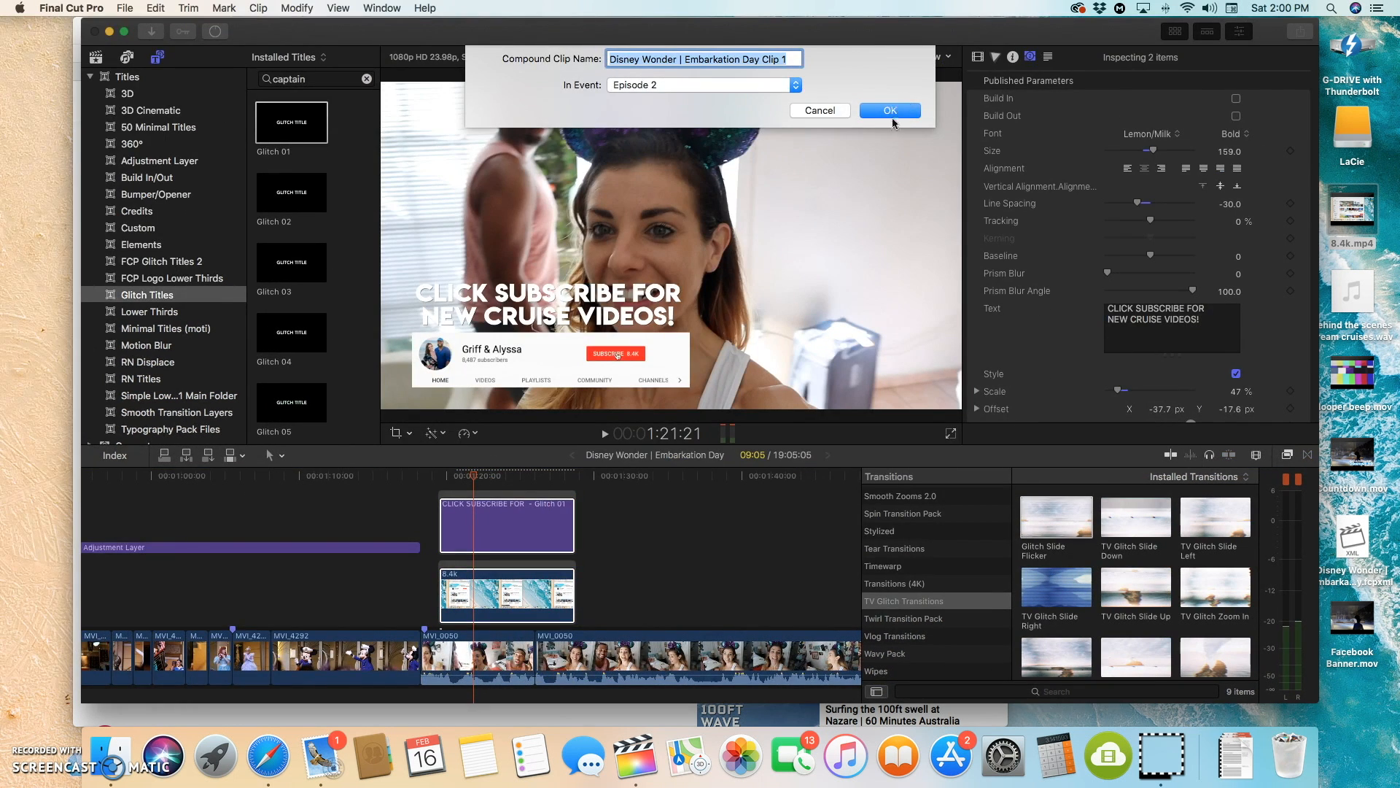
pyautogui.click(894, 113)
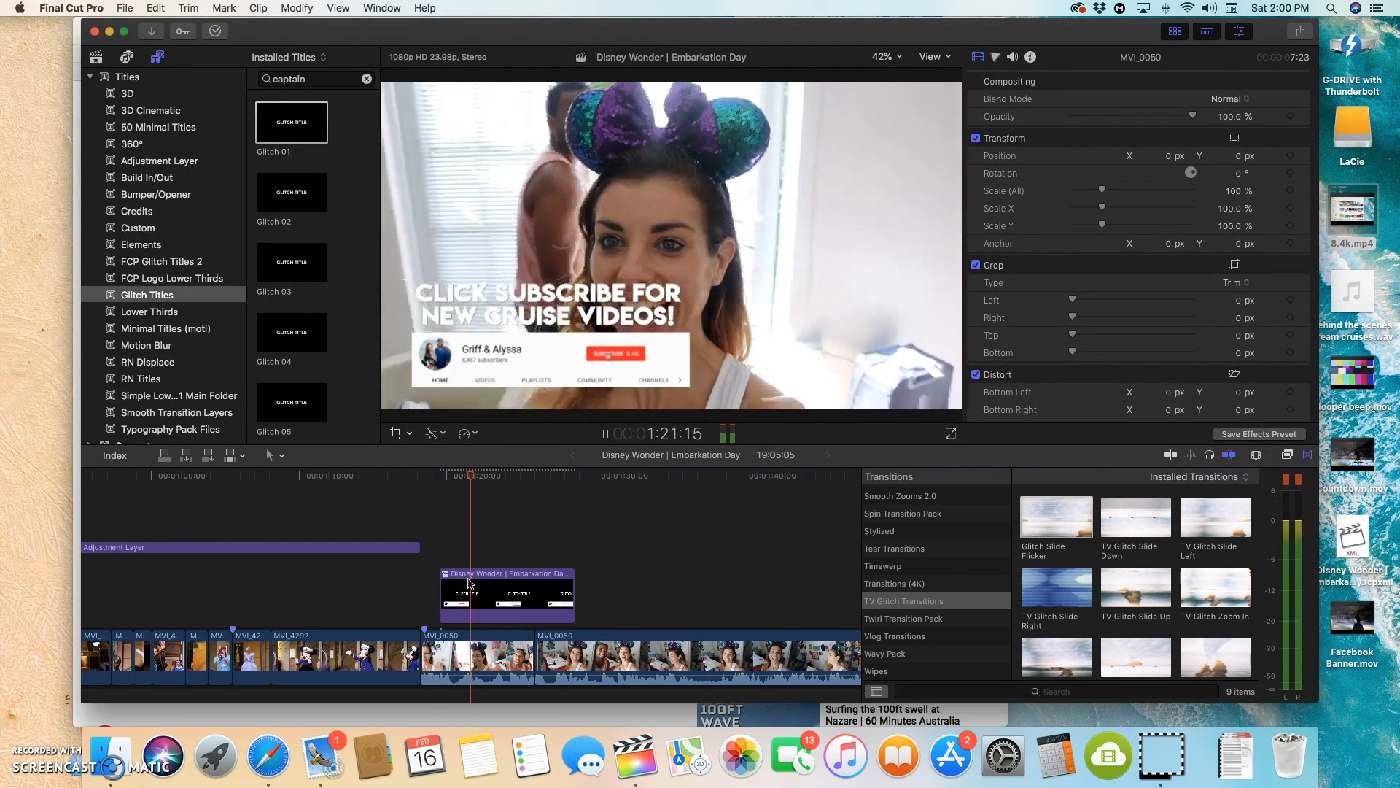
pyautogui.moveTo(469, 584)
pyautogui.mouseDown()
pyautogui.moveTo(500, 582)
pyautogui.moveTo(488, 582)
pyautogui.mouseUp()
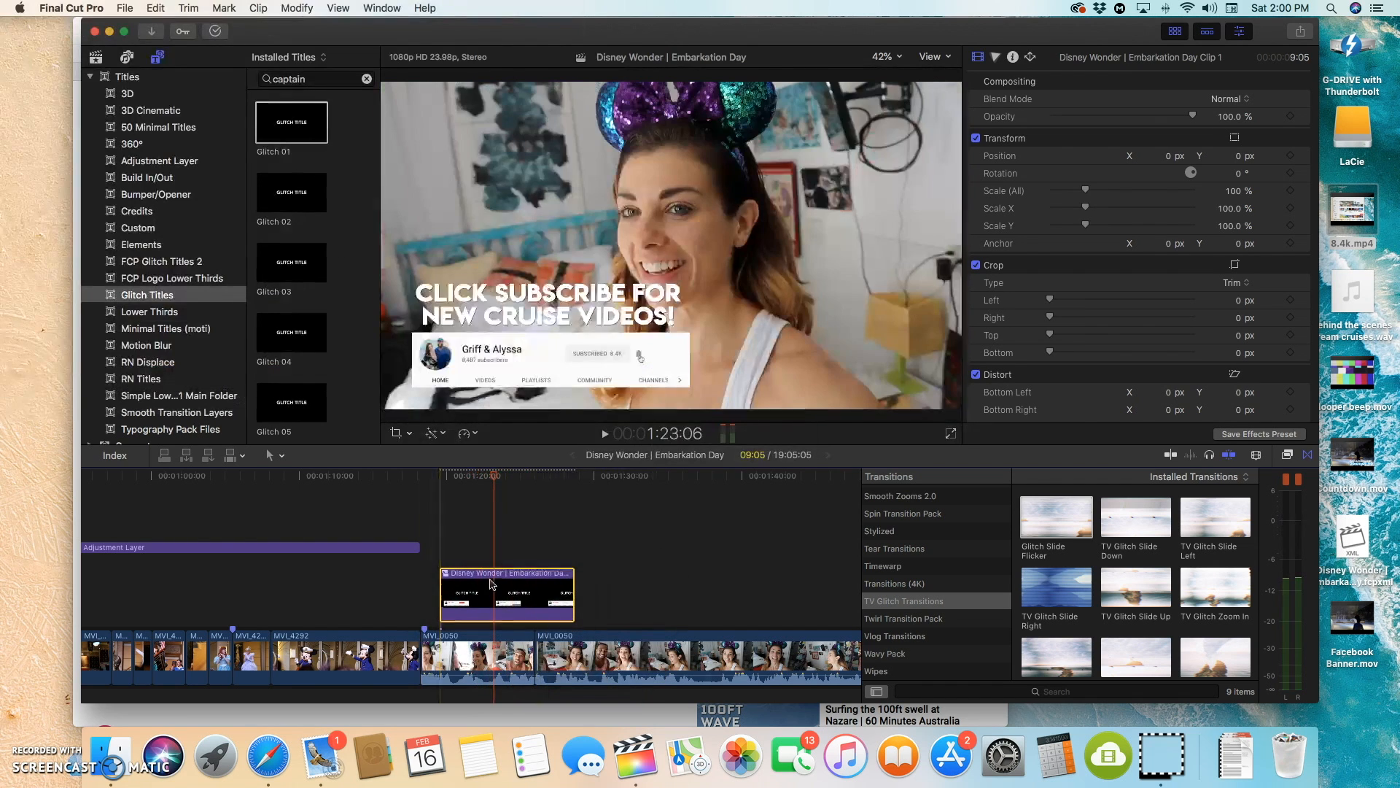
# Step: Add the Cross Dissolve transition to both ends of the compound clip
pyautogui.scroll(8, 898, 584)
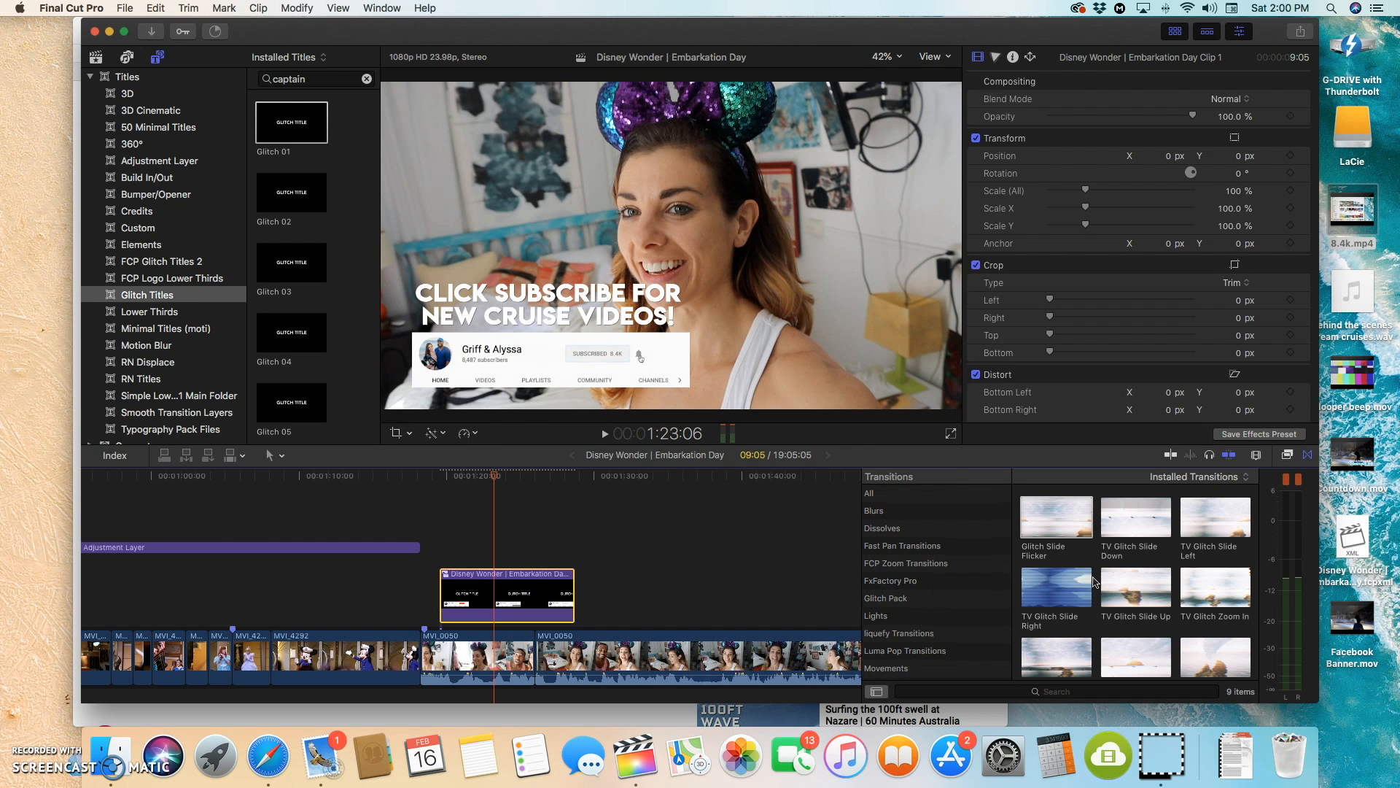
pyautogui.click(915, 494)
pyautogui.moveTo(1057, 516); pyautogui.dragTo(573, 597)
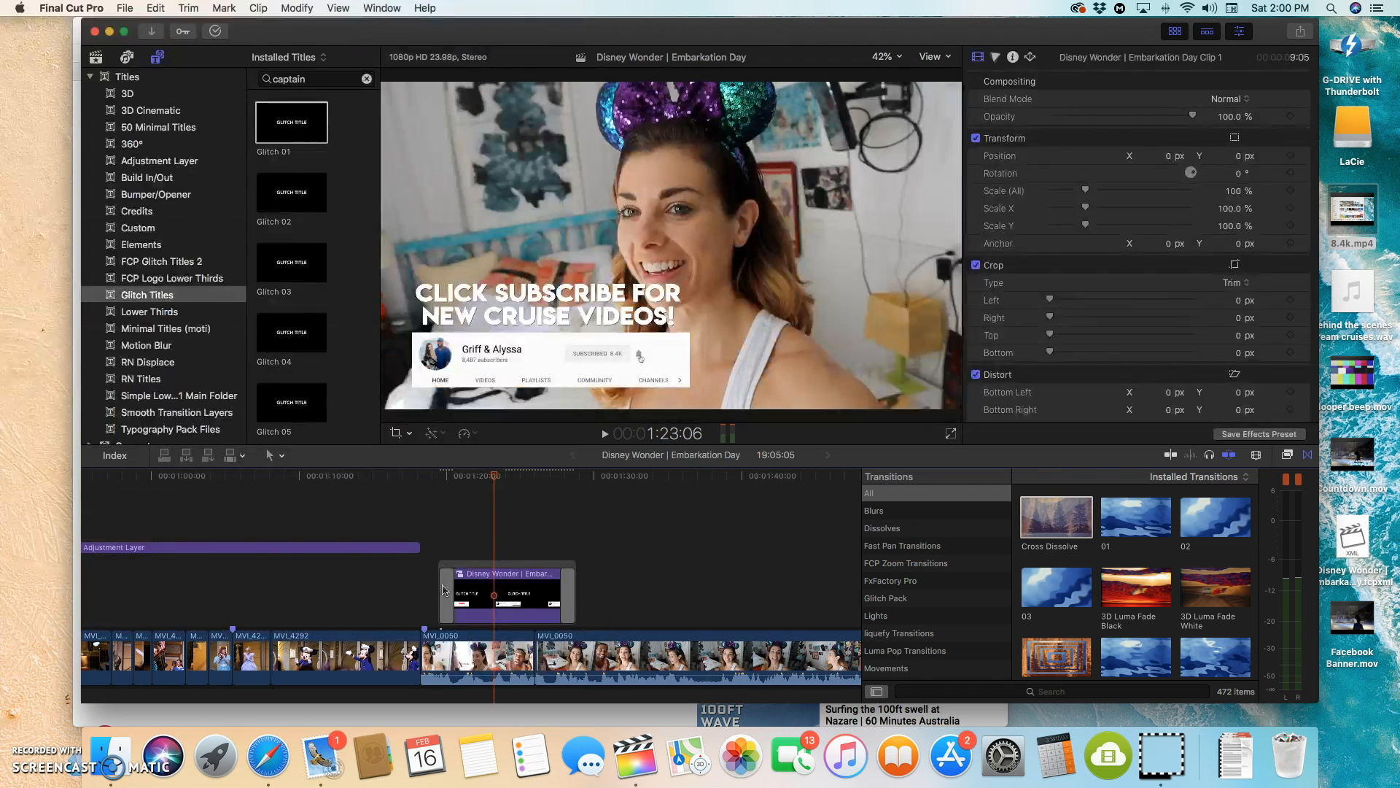
# Step: Remove the Cross Dissolve from the start of the compound clip, and play back from 1:27:18
pyautogui.click(446, 595)
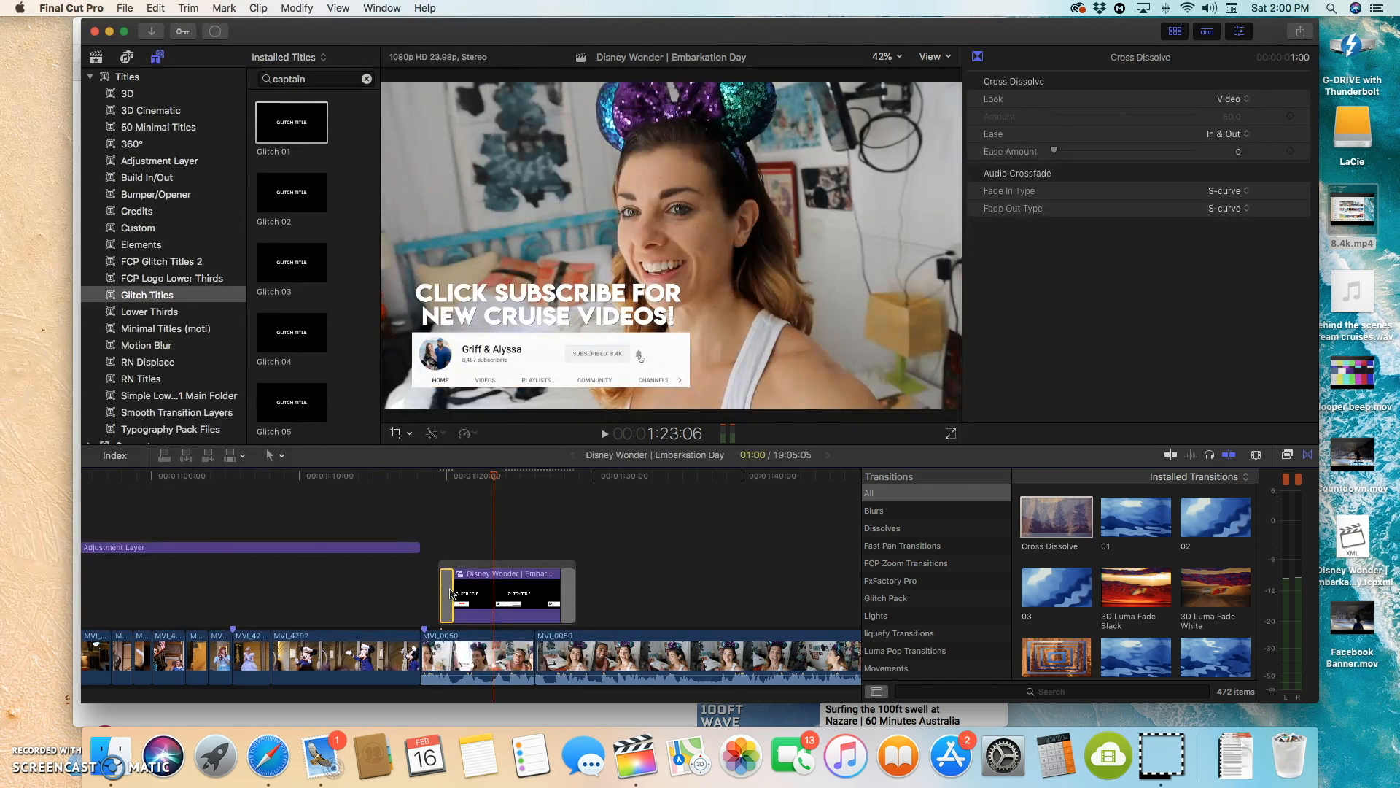
pyautogui.press('Delete')
pyautogui.click(558, 556)
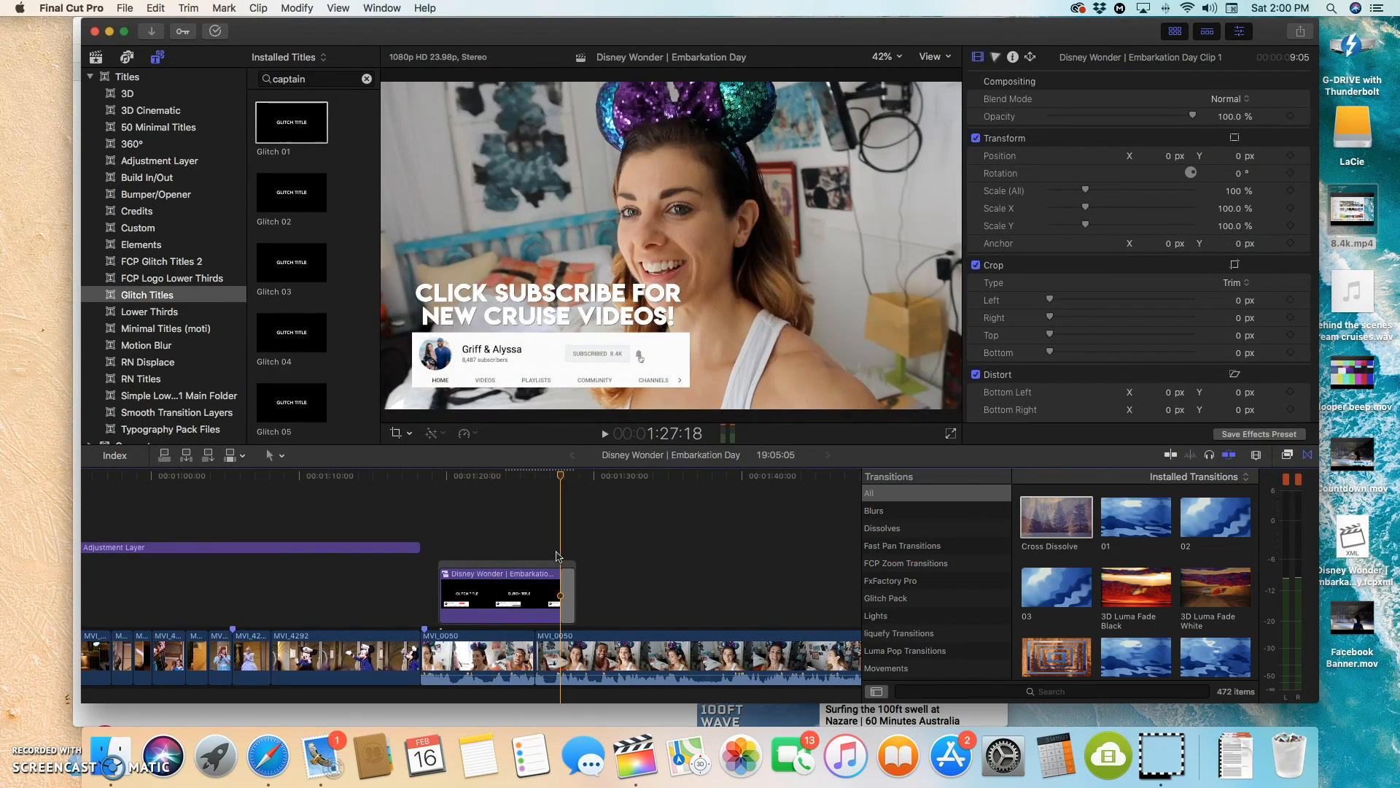
pyautogui.press('space')
# Step: Try a Cross Dissolve at the start of the compound clip in playback, and remove it
pyautogui.press('space')
pyautogui.moveTo(1056, 518); pyautogui.dragTo(462, 607)
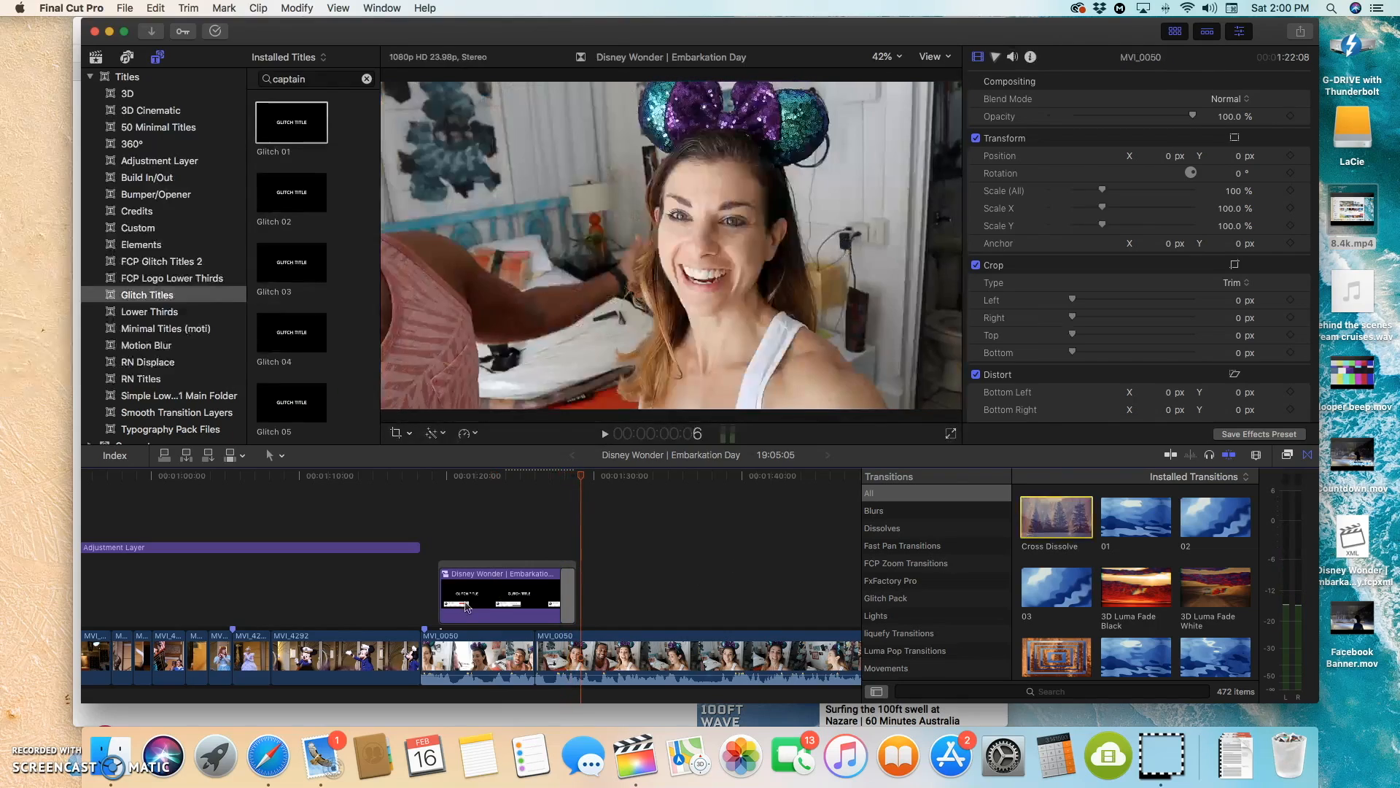
pyautogui.click(446, 553)
pyautogui.press('space')
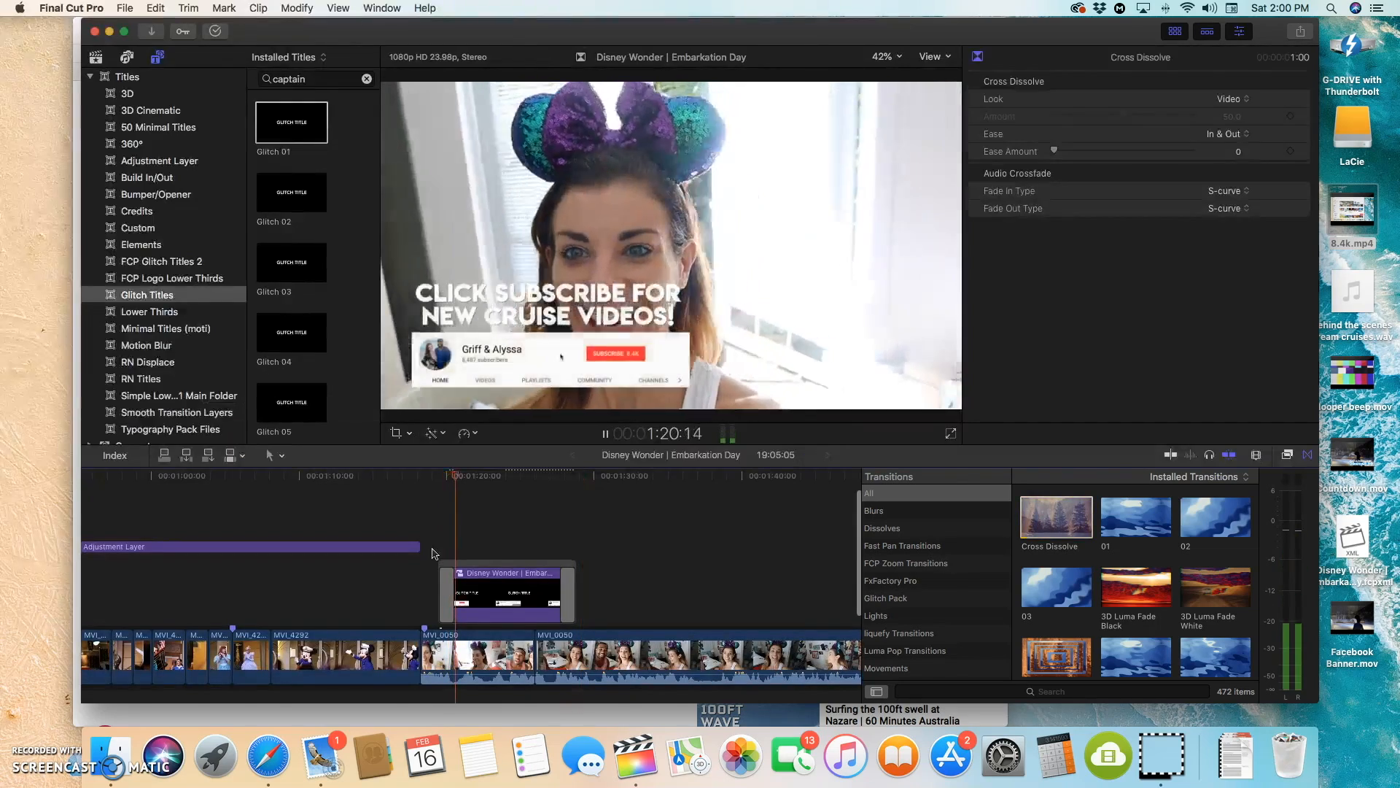
pyautogui.click(434, 553)
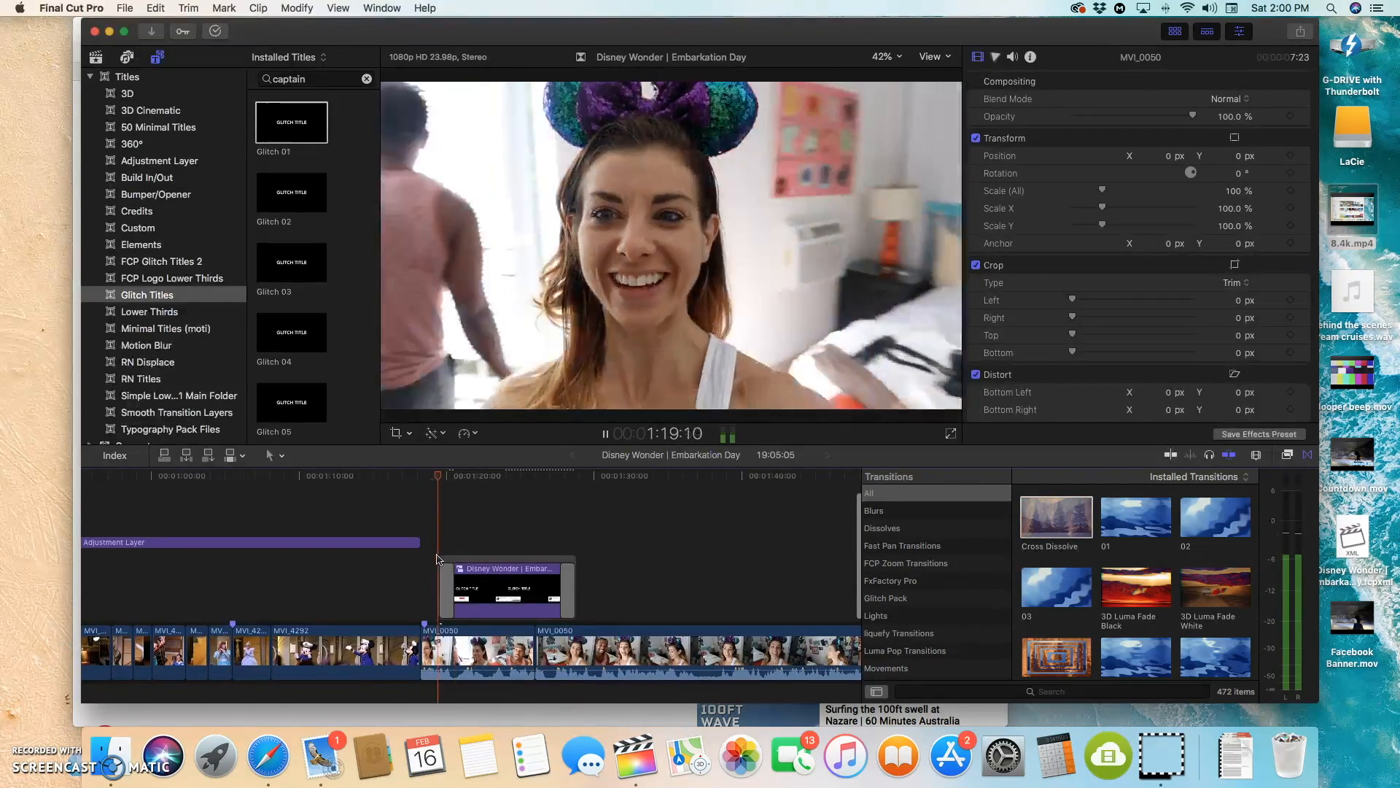
pyautogui.press('space')
pyautogui.click(443, 584)
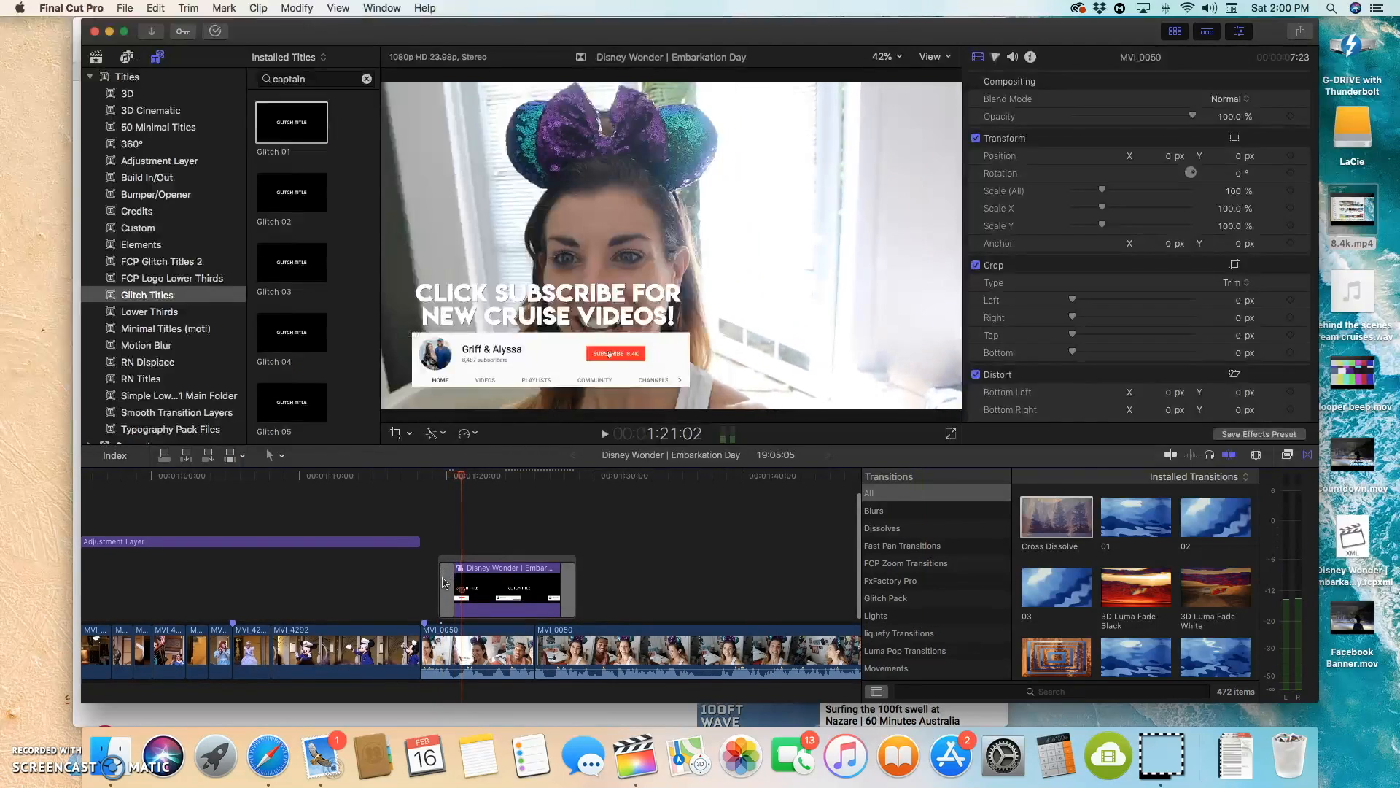
pyautogui.press('Delete')
# Step: Try the Rotation transition from Smooth Zooms at the start of the compound clip, and remove it
pyautogui.scroll(-3, 1136, 584)
pyautogui.scroll(-2, 939, 627)
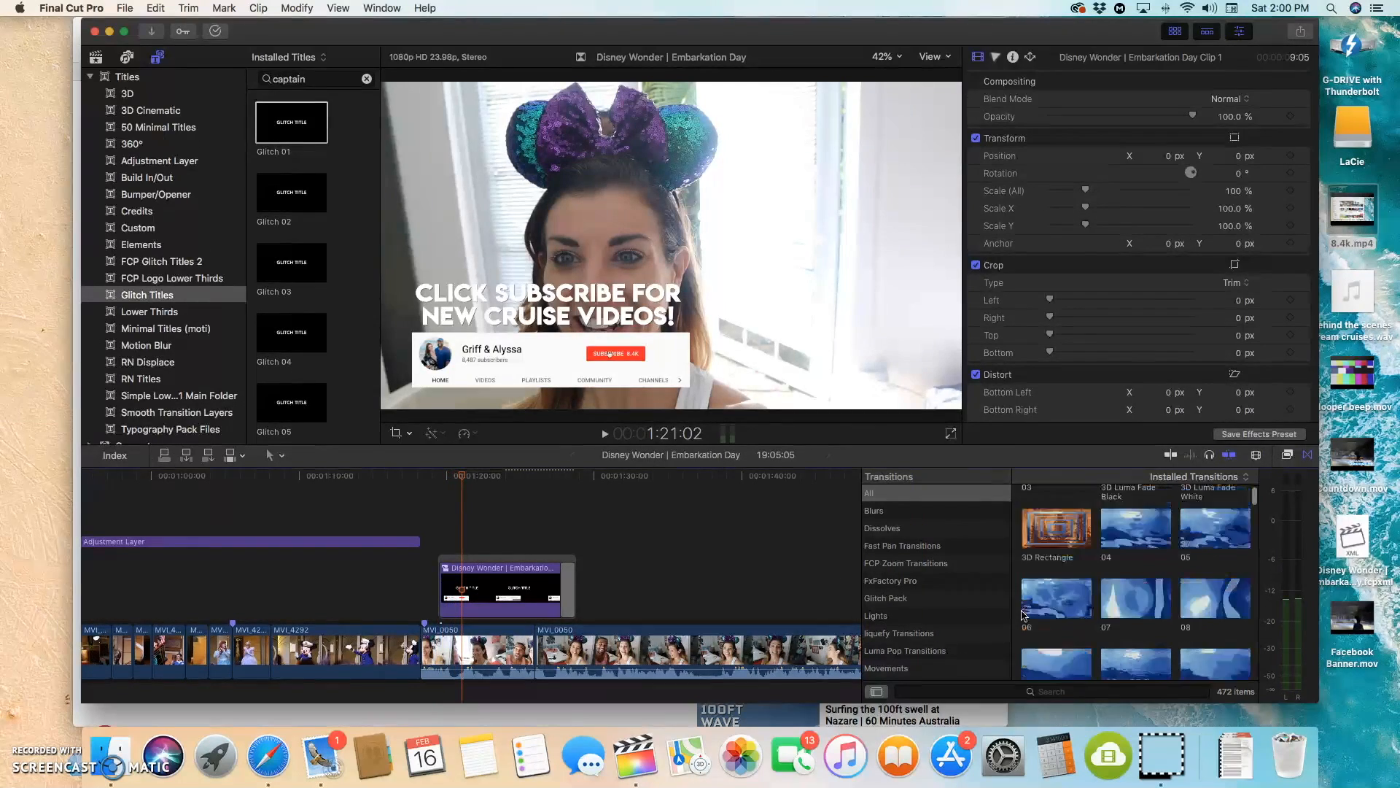
pyautogui.scroll(-5, 938, 627)
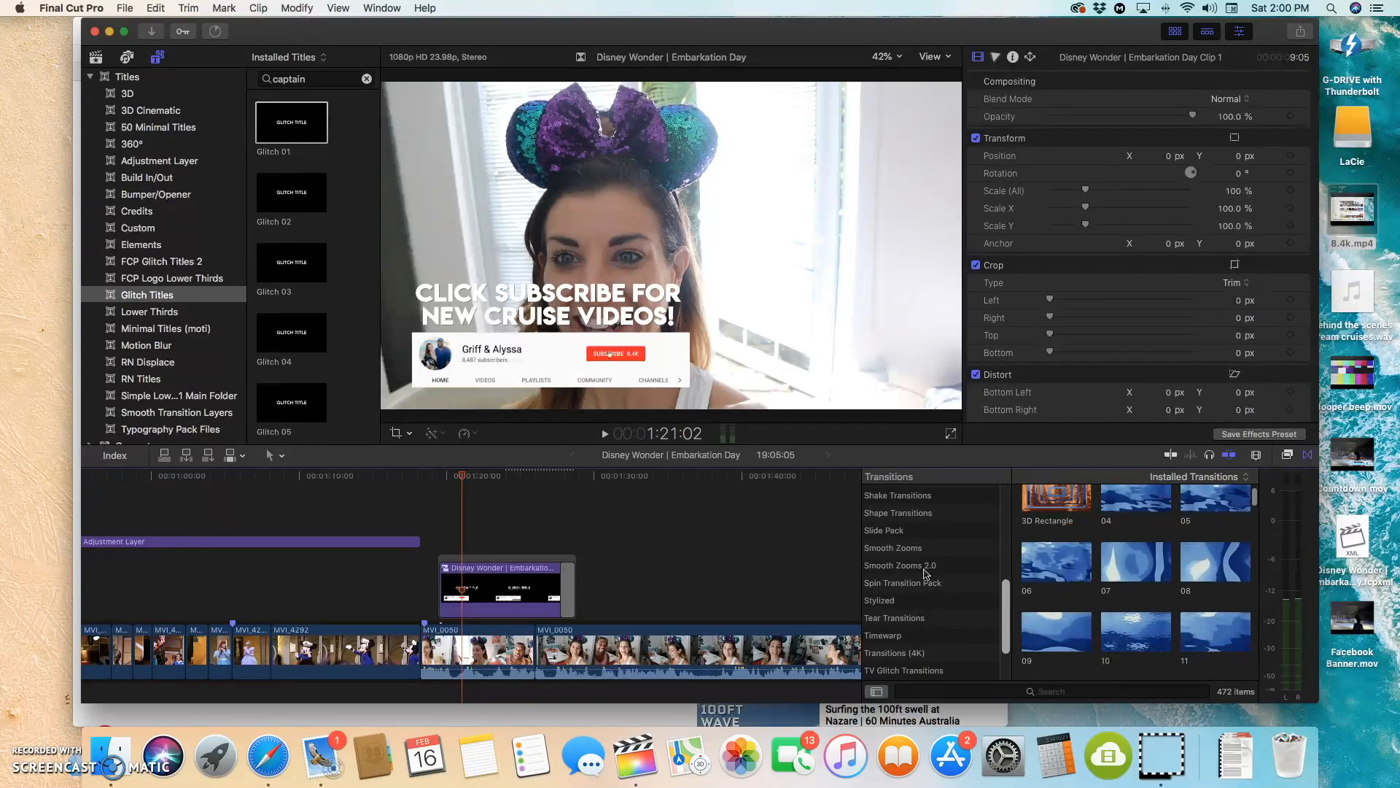
pyautogui.click(922, 551)
pyautogui.moveTo(1052, 514); pyautogui.dragTo(442, 558)
pyautogui.press('space')
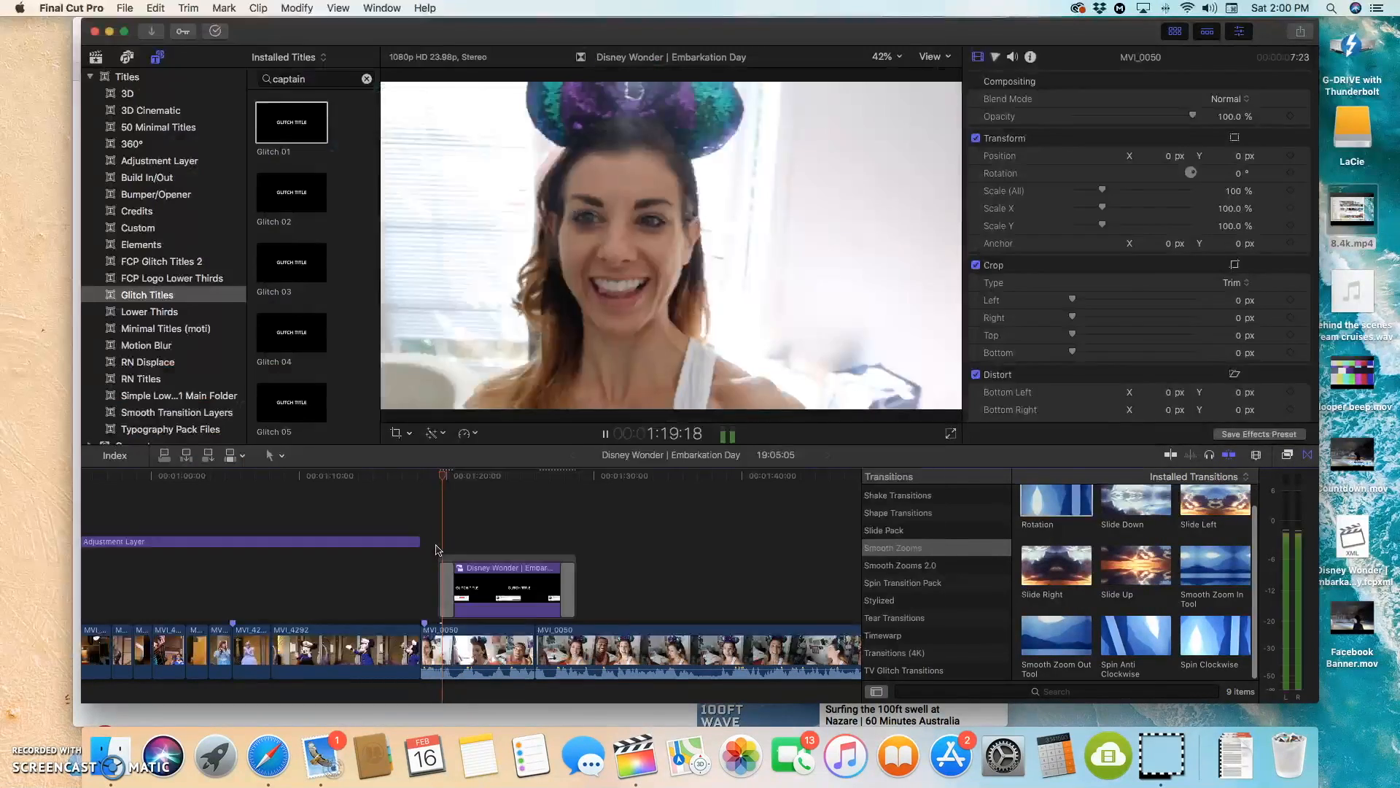
pyautogui.click(450, 578)
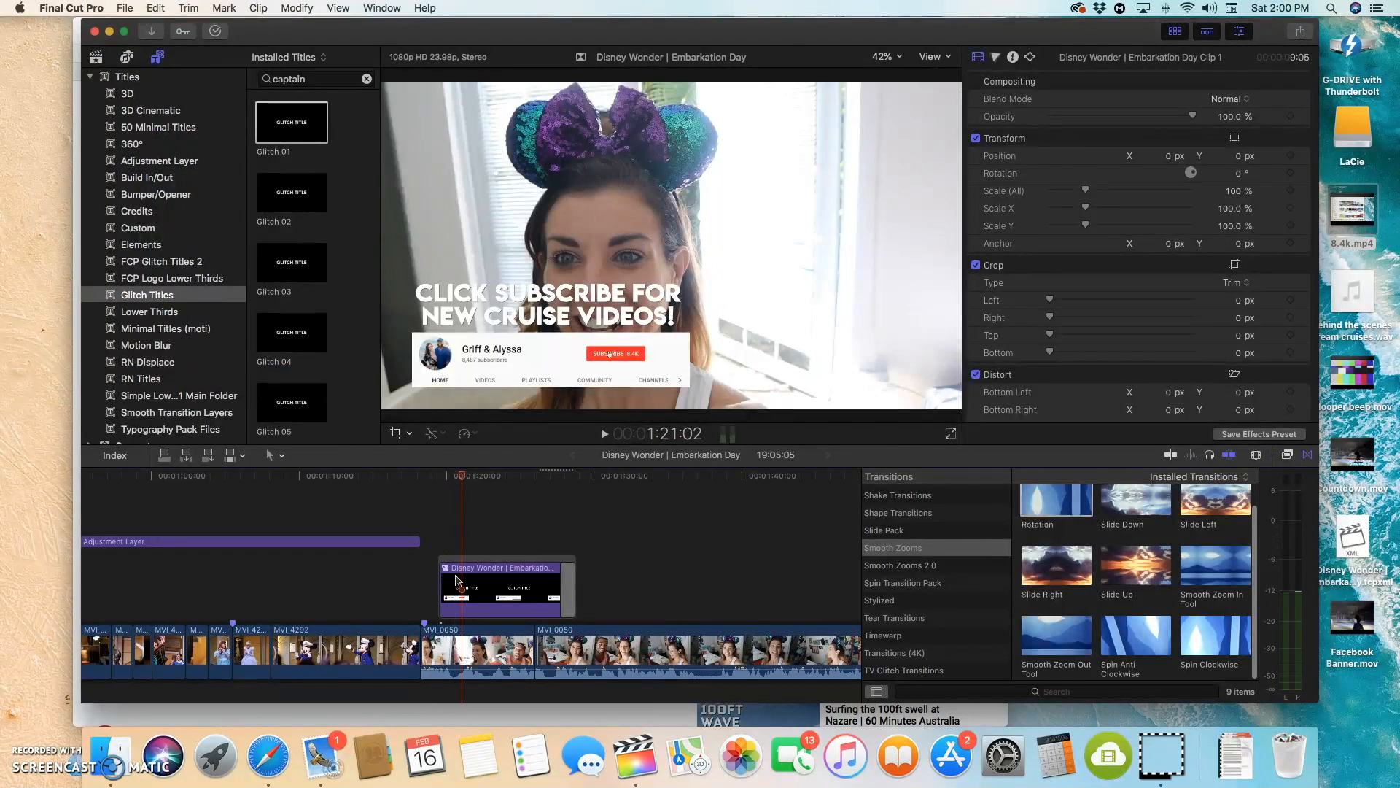